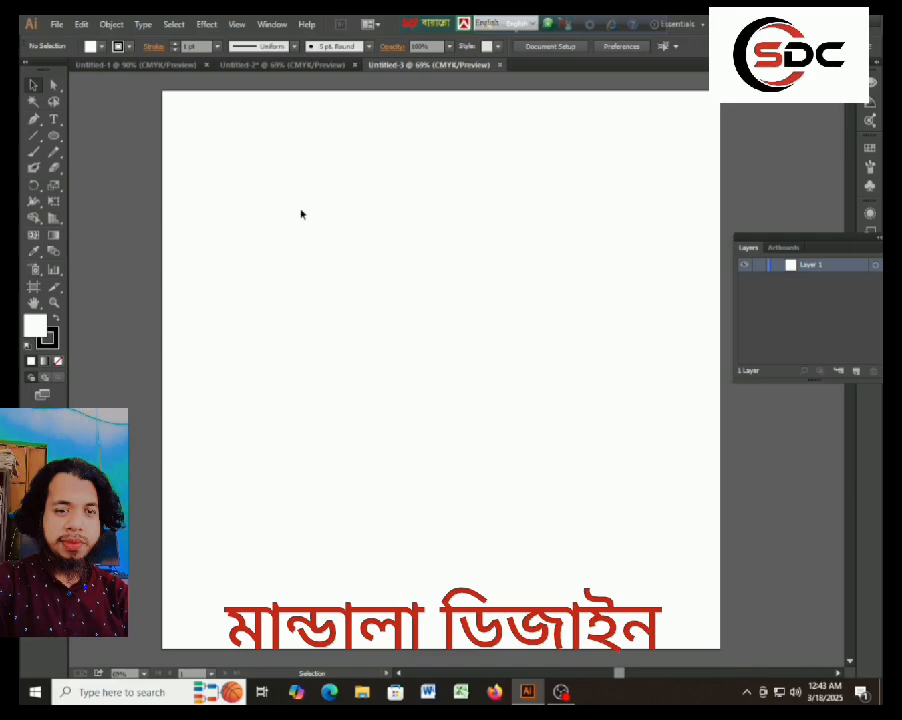
With the fill set to none, show the rulers and place a horizontal guide across the middle of the artboard.
left_click(58, 361)
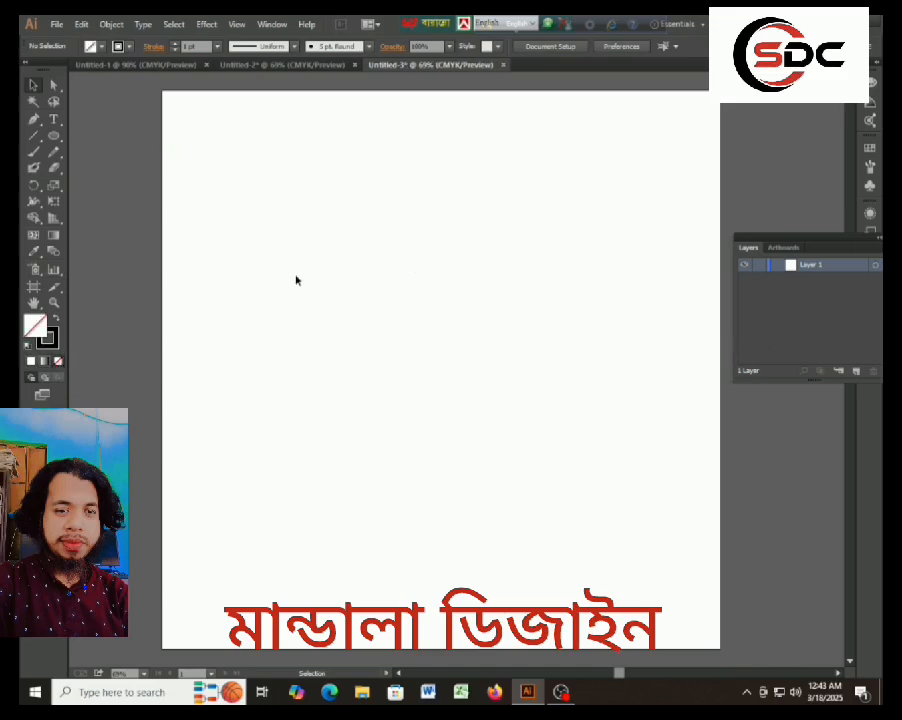
key("ctrl+r")
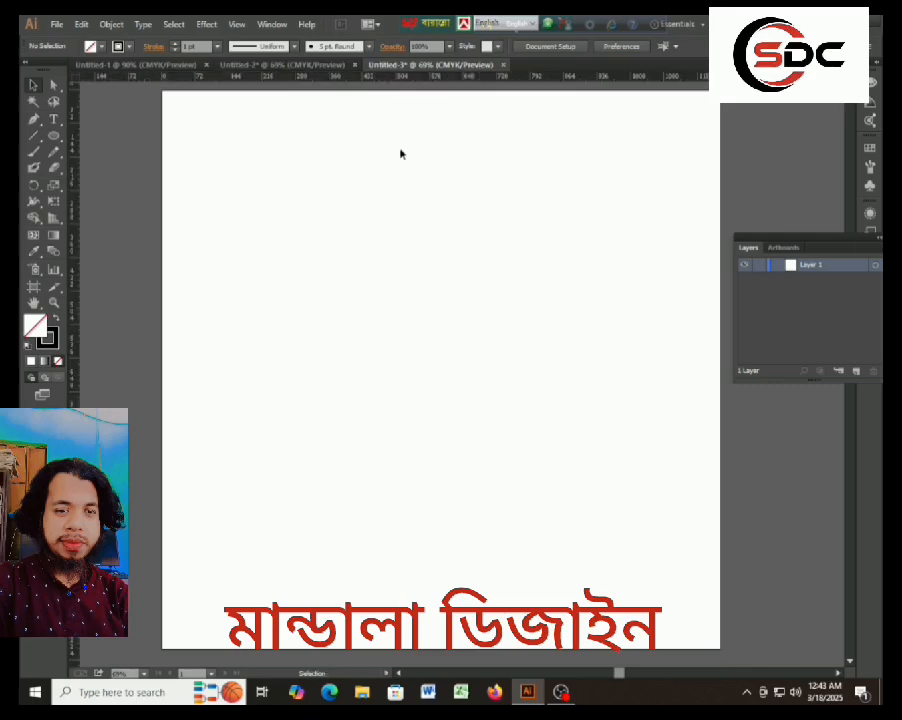
left_click_drag(410, 77, 422, 365)
right_click(422, 365)
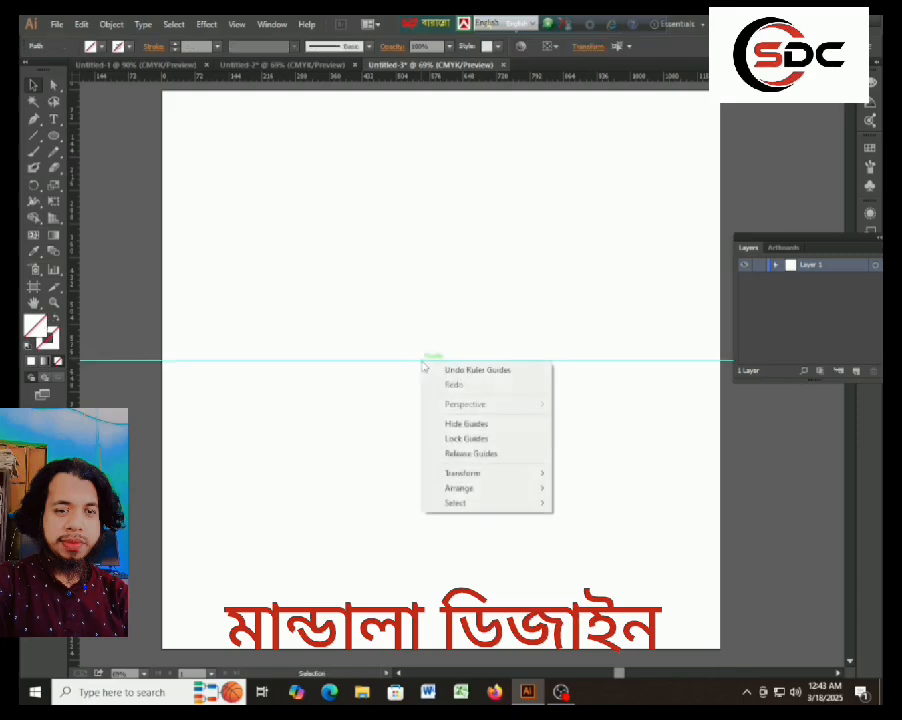
left_click(360, 368)
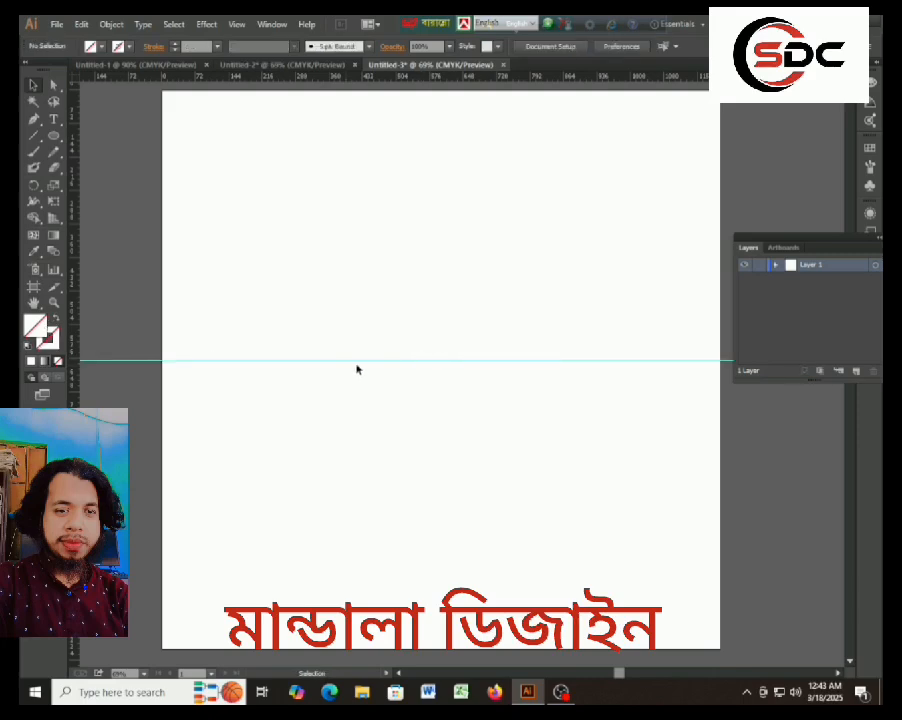
Copy the horizontal guide and paste the copy directly in front of it.
left_click(430, 365)
key("a")
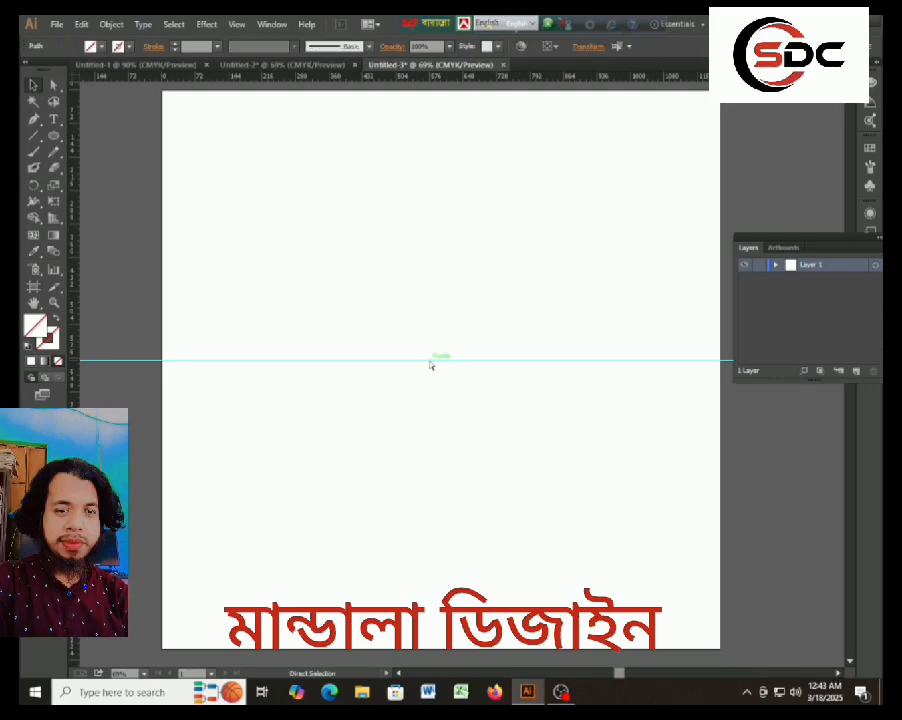
key("v")
Create a copy of the horizontal guide rotated by 30°.
right_click(430, 365)
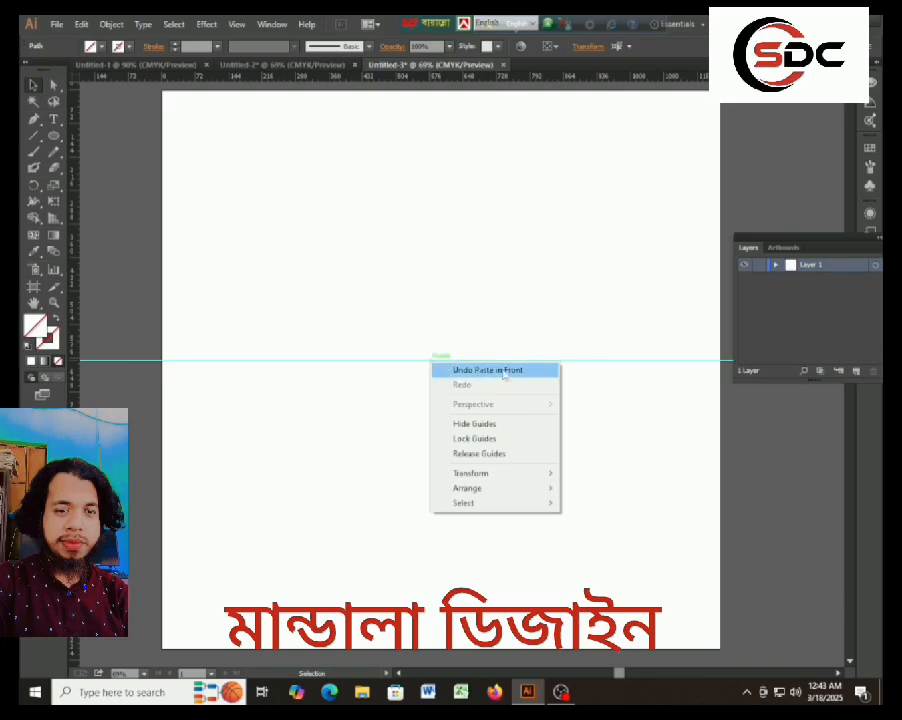
mouse_move(467, 479)
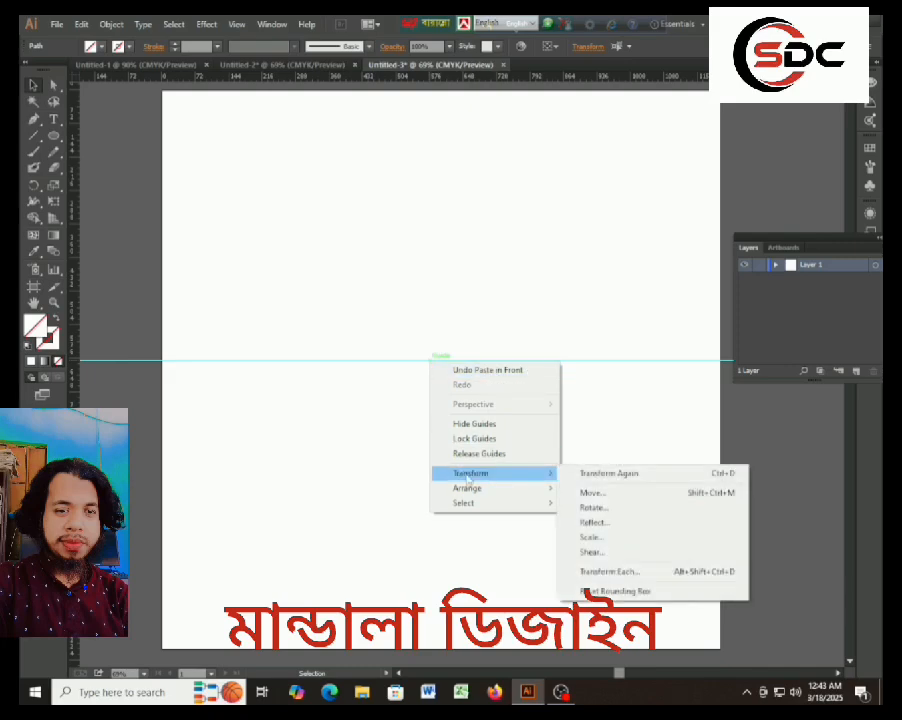
left_click(628, 510)
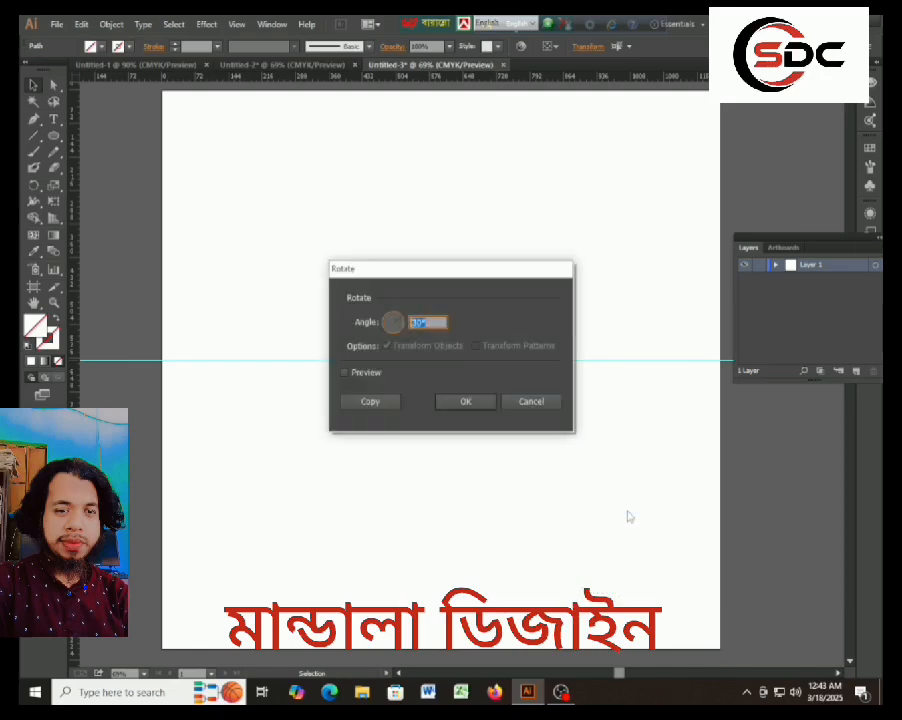
left_click(428, 321)
key("BackSpace")
key("BackSpace")
type("0")
left_click(370, 401)
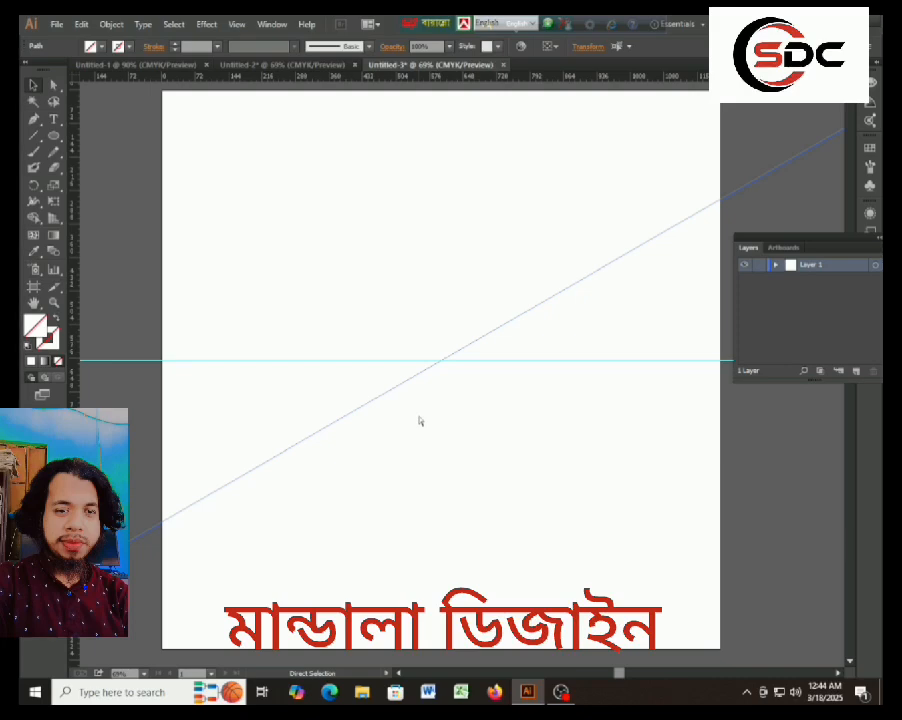
Repeat the 30° rotated copy four more times to complete the radial set of guides.
key("ctrl+d")
key("ctrl+d")
key("ctrl+d")
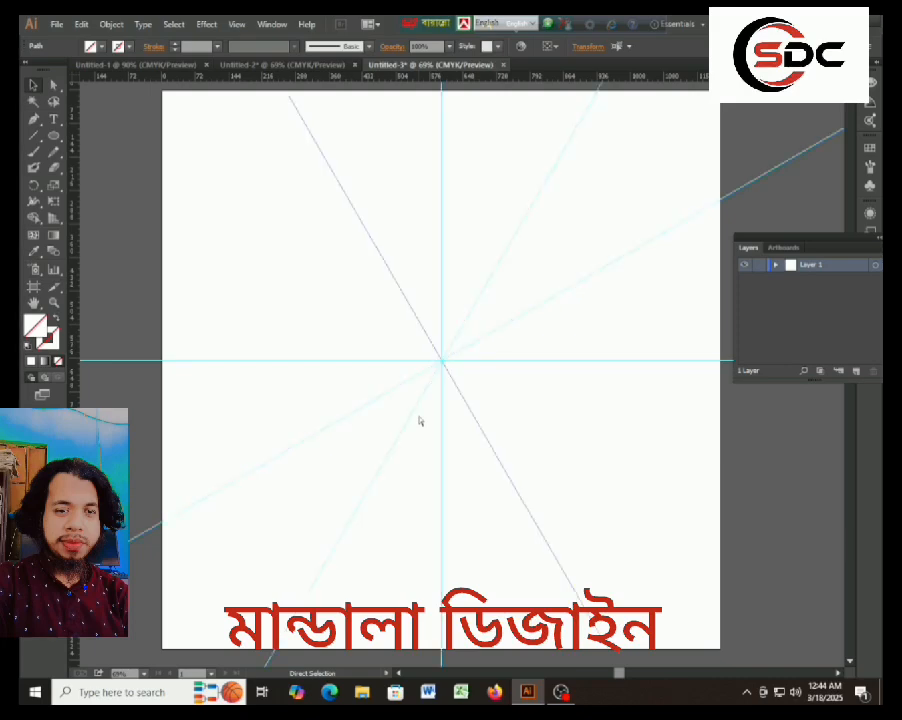
key("ctrl+d")
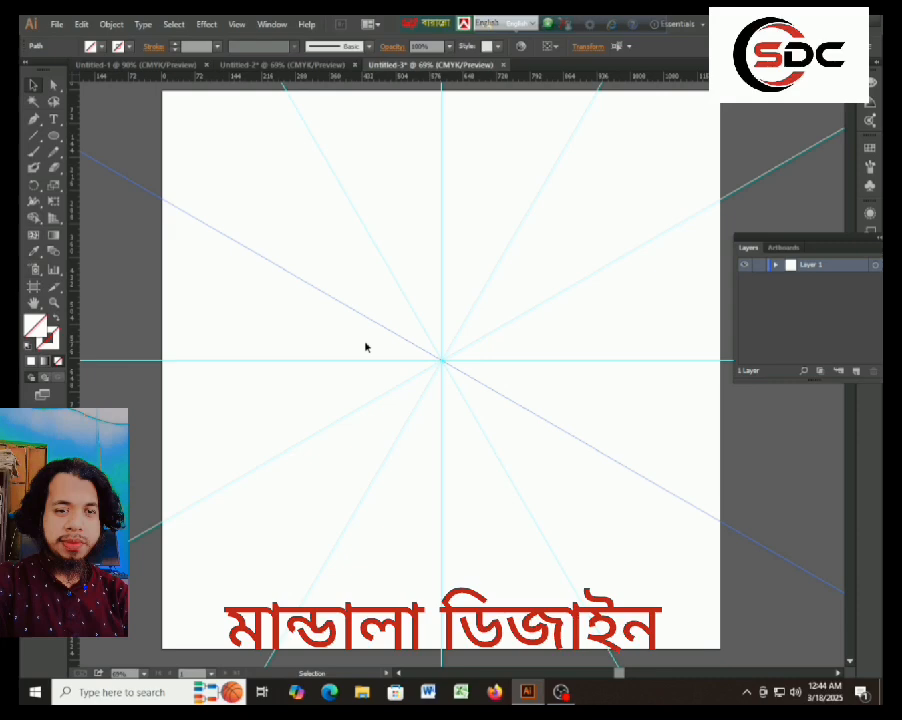
Select all the radial guides and lock Layer 1, which holds them.
key("a")
key("ctrl+a")
key("v")
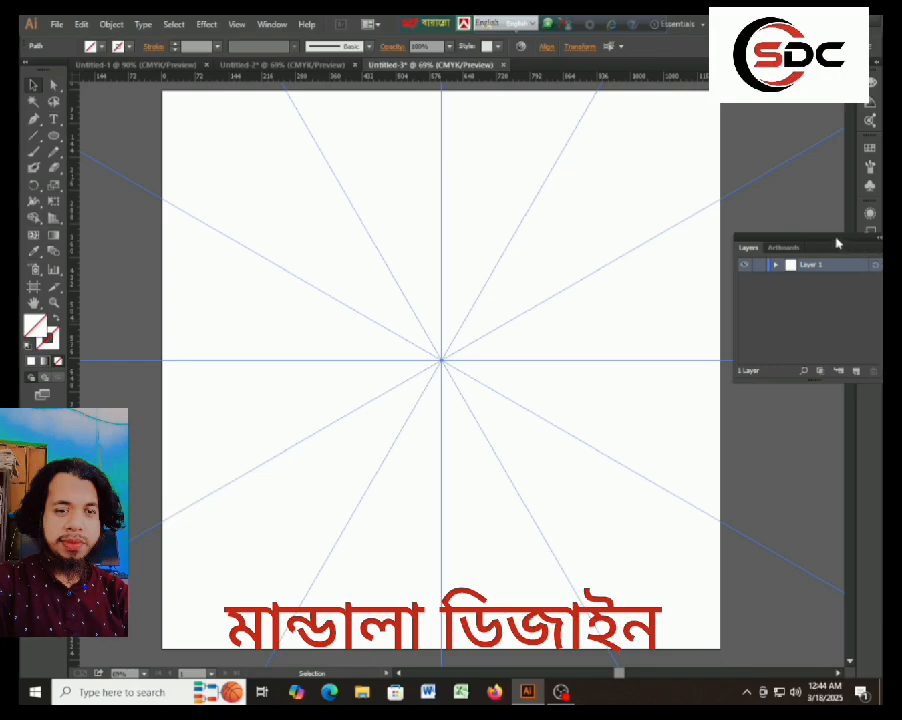
left_click_drag(831, 244, 336, 402)
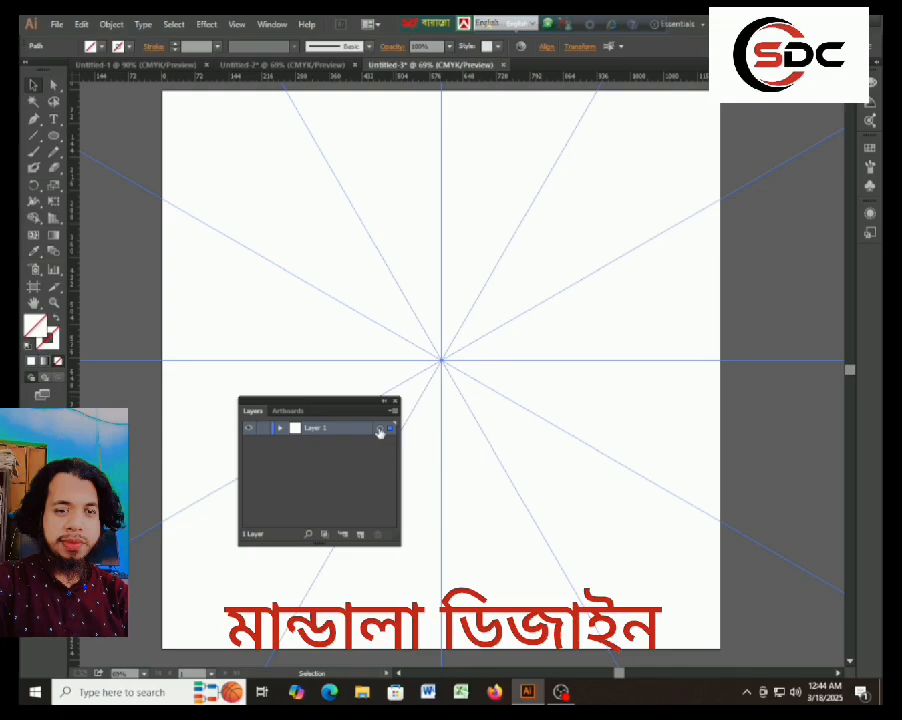
left_click(378, 429)
left_click(281, 428)
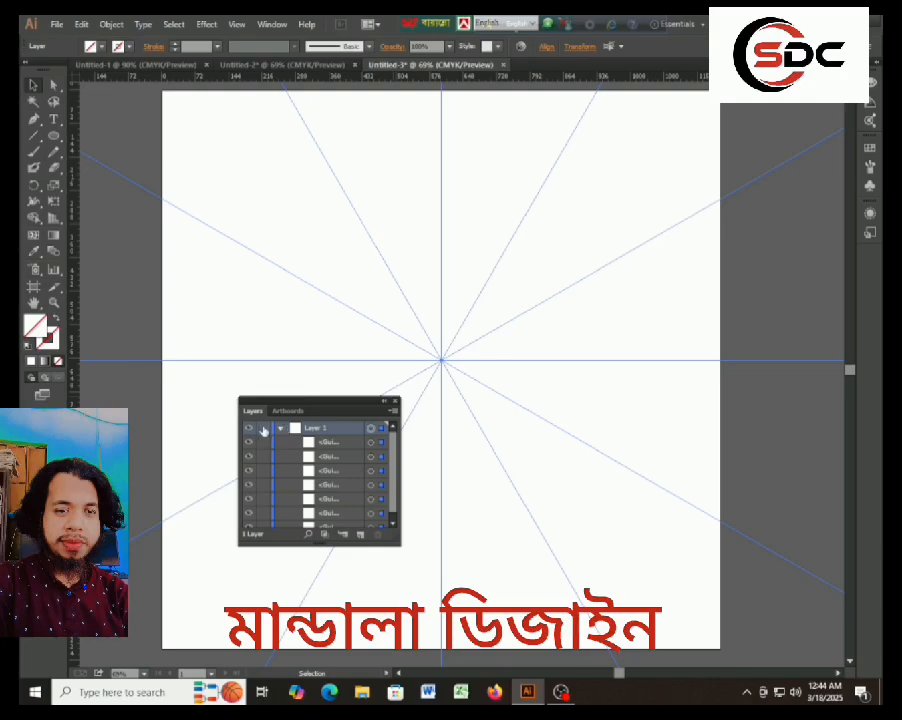
left_click(280, 428)
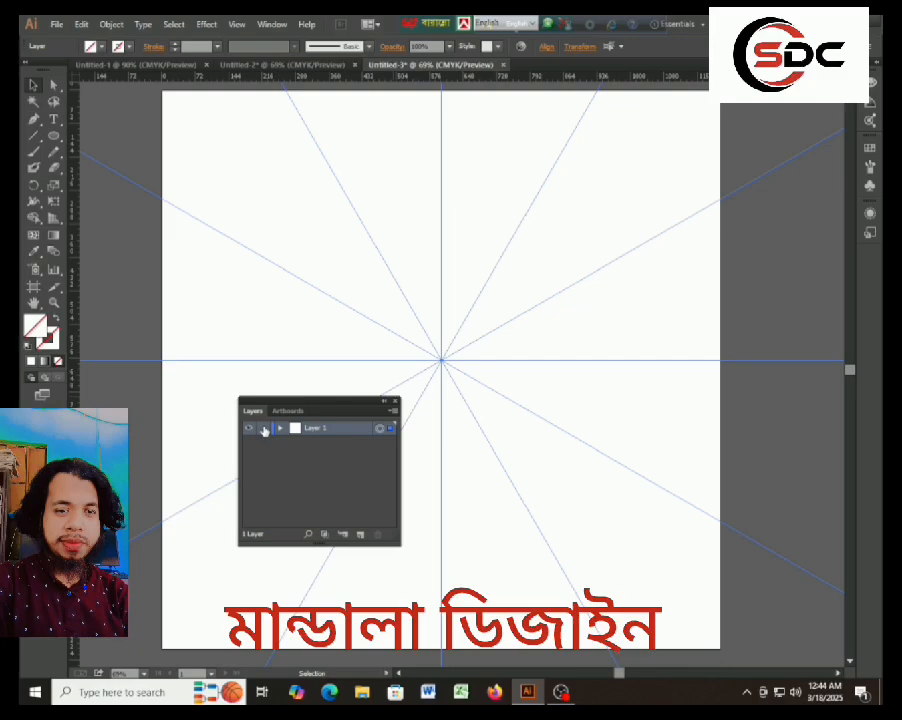
left_click(264, 429)
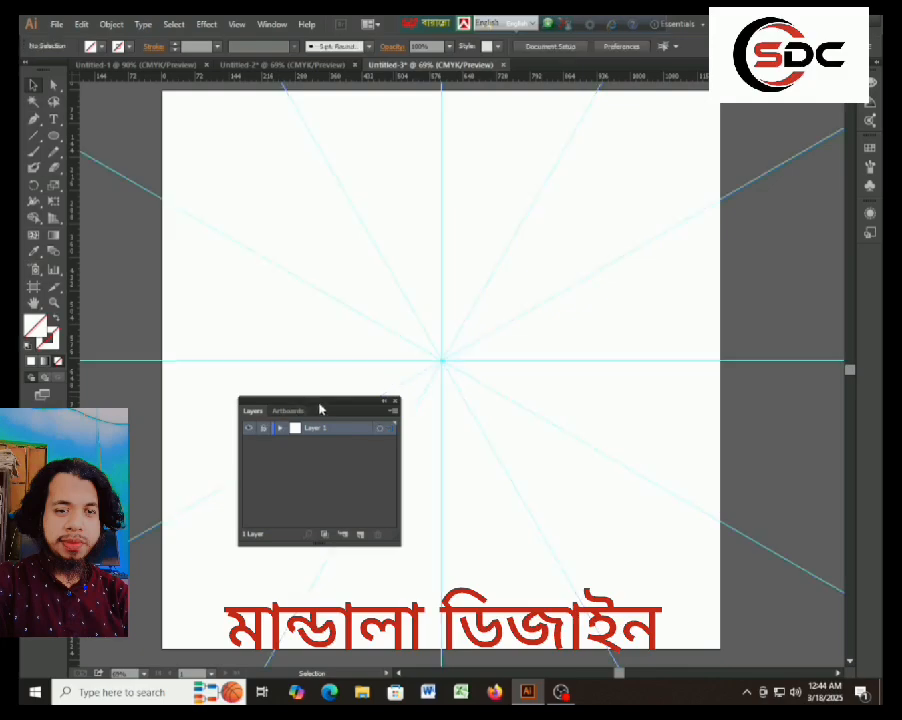
Create a new layer above the locked guide layer.
left_click_drag(322, 406, 802, 336)
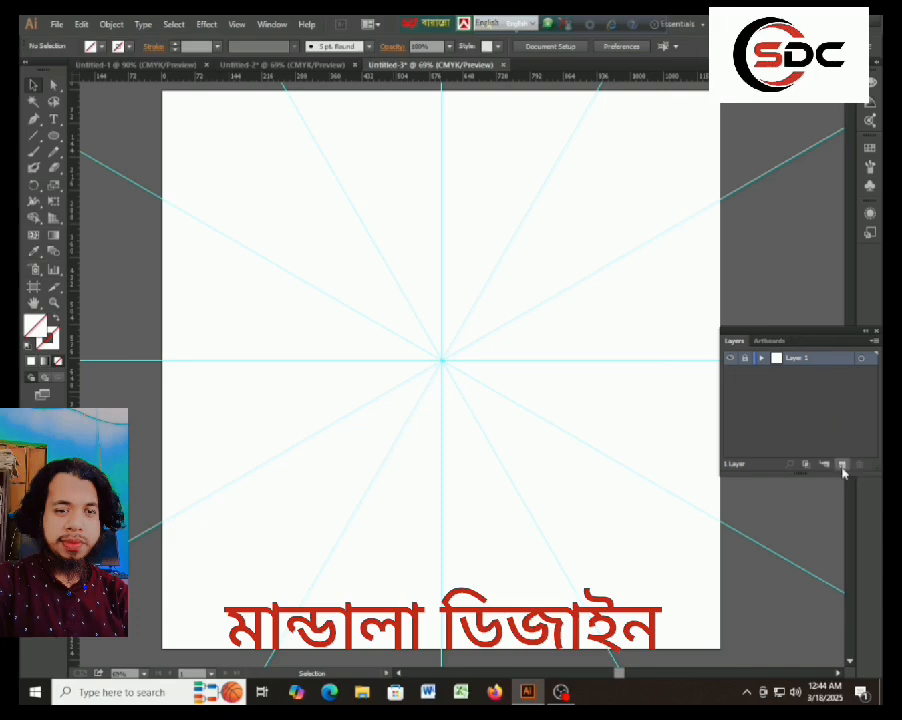
left_click_drag(828, 334, 463, 366)
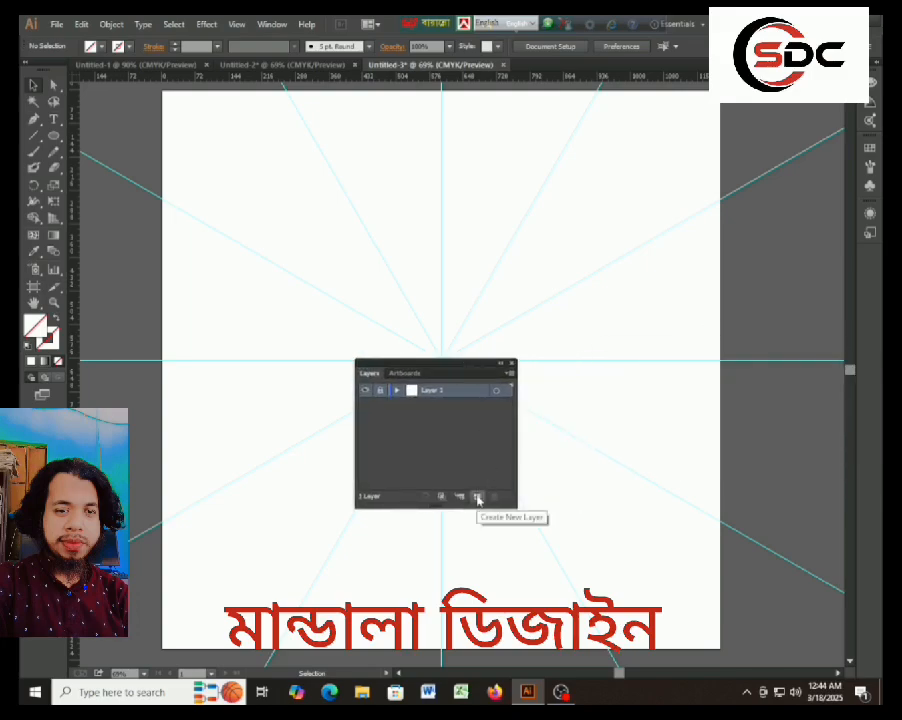
left_click(478, 498)
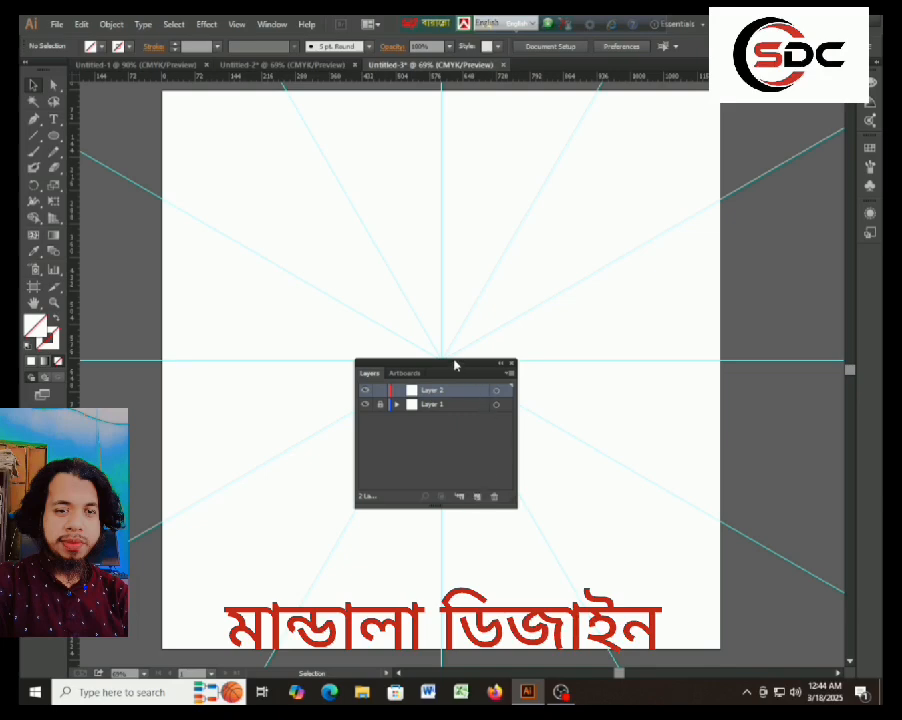
left_click_drag(455, 365, 825, 325)
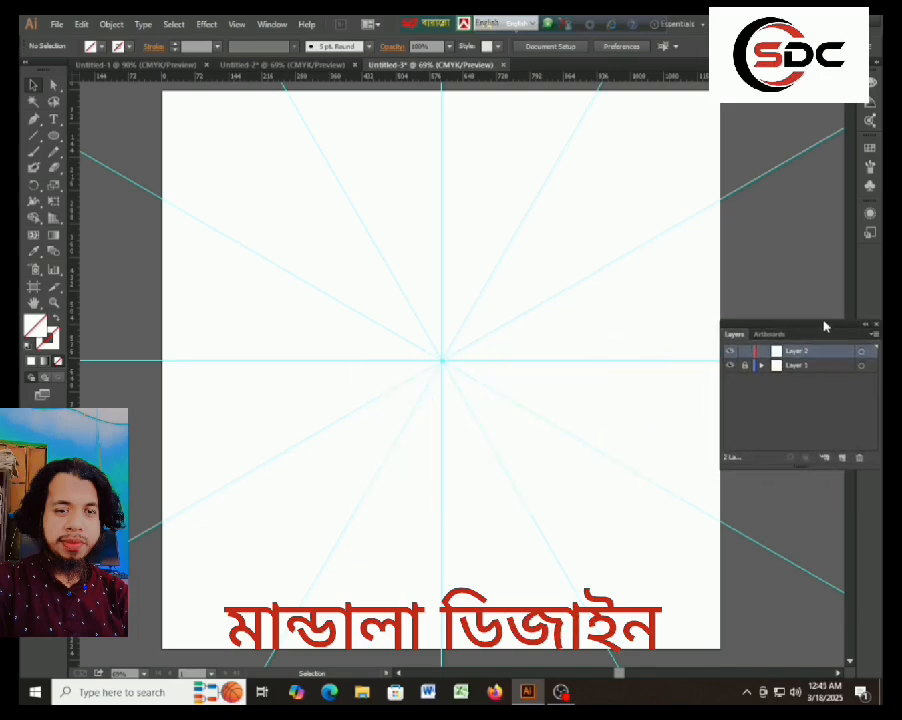
Draw a circle centred on the guides' intersection, nearly filling the artboard, and give it a 2 pt stroke.
left_click(56, 140)
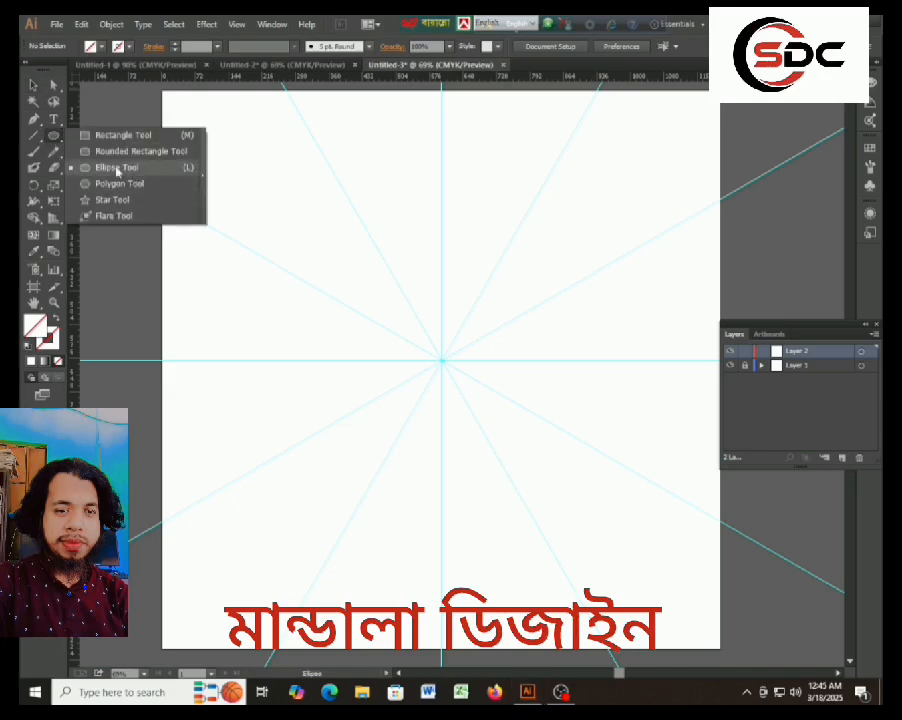
left_click(117, 168)
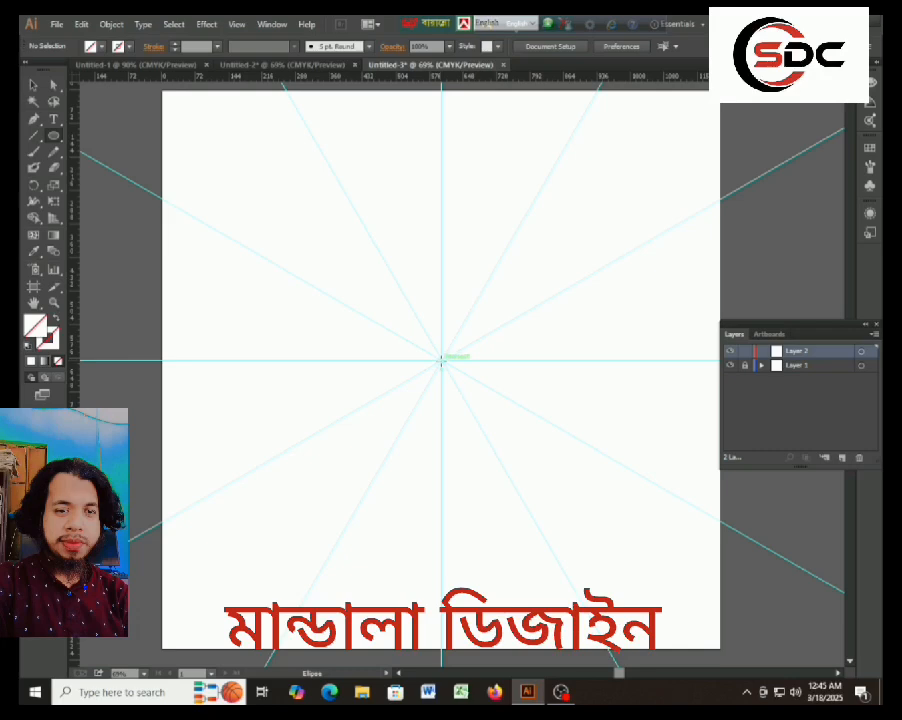
mouse_move(441, 359)
left_mouse_down()
mouse_move(576, 527)
mouse_move(628, 609)
mouse_move(623, 601)
left_mouse_up()
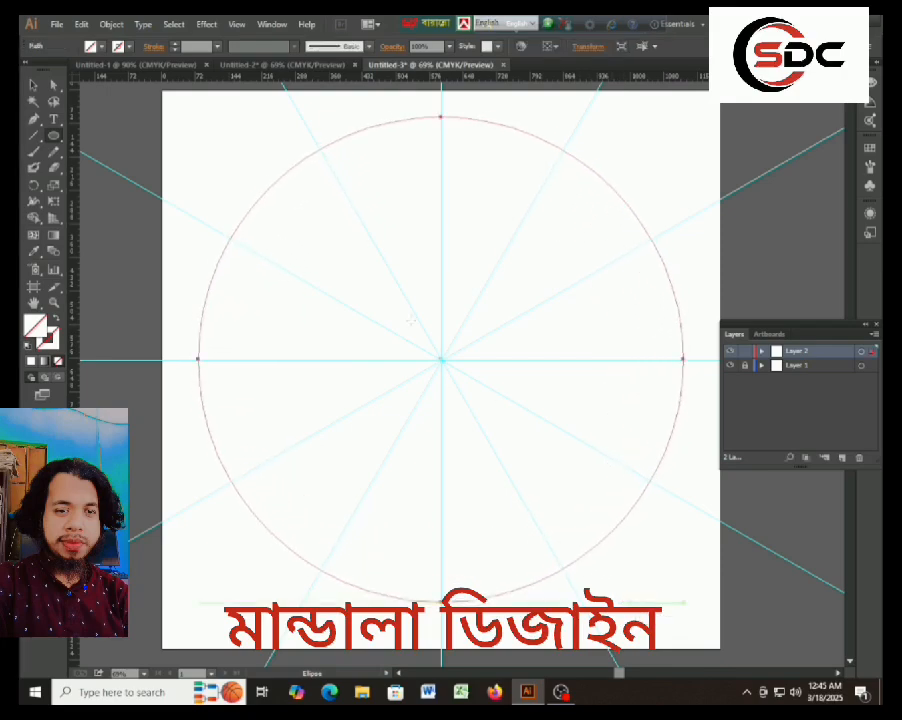
left_click(32, 86)
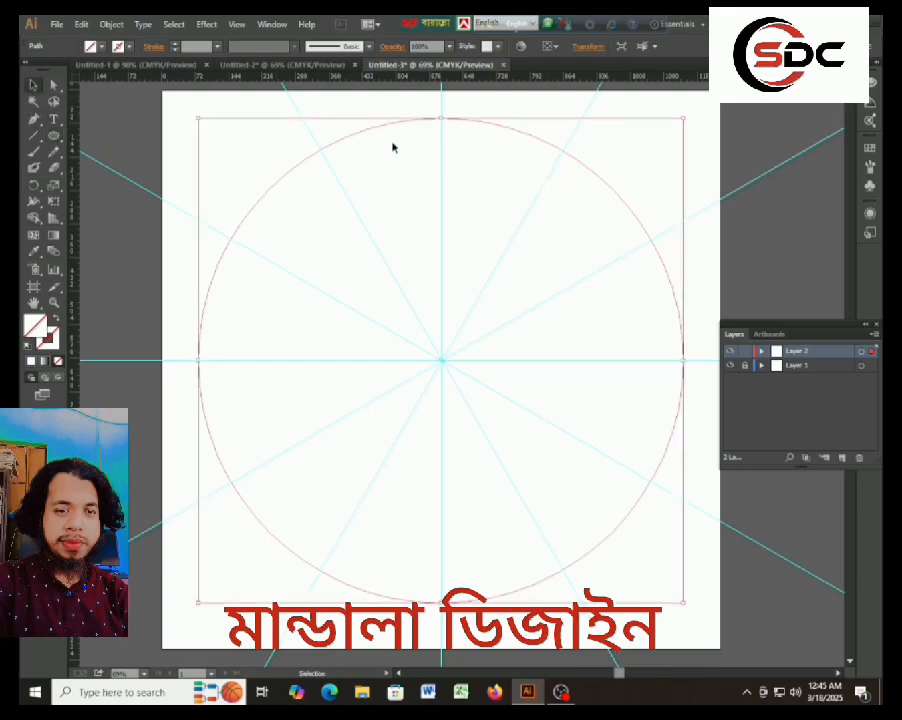
left_click(175, 44)
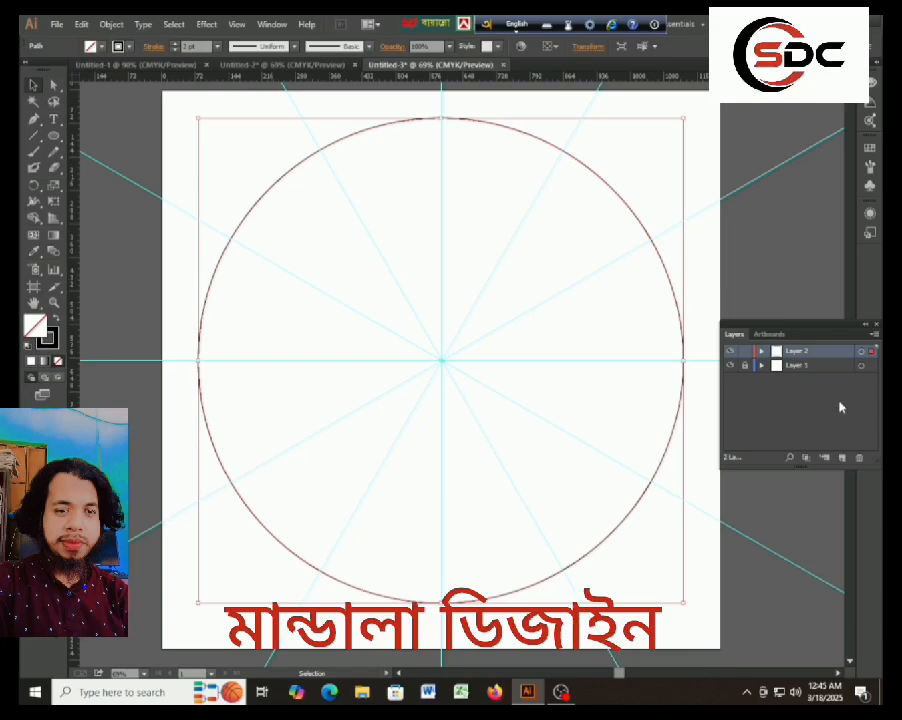
Target the whole of Layer 2 for appearance effects.
left_click_drag(825, 329, 374, 390)
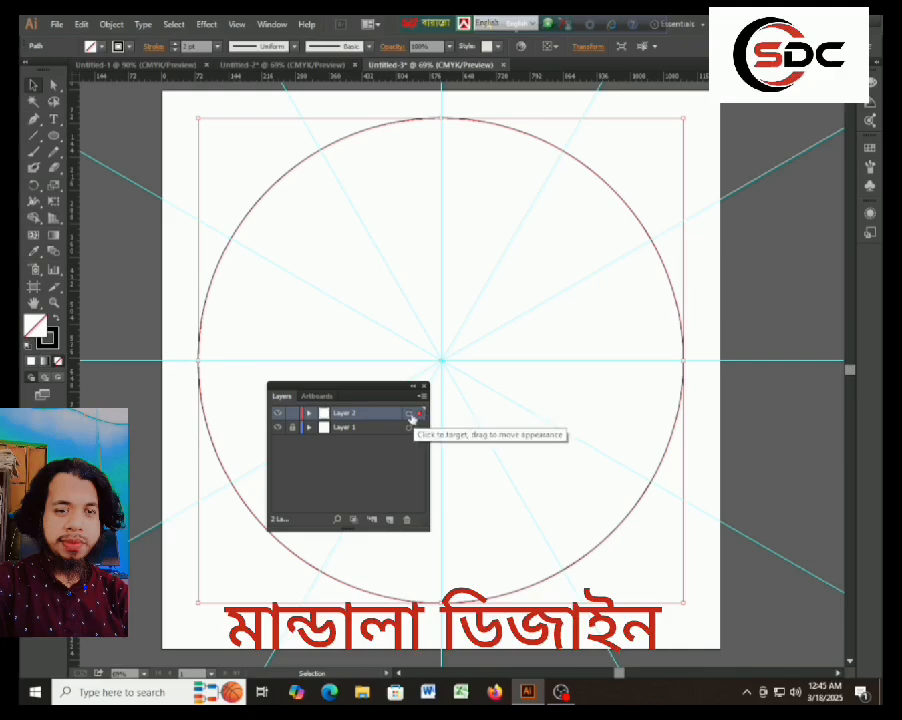
left_click(409, 414)
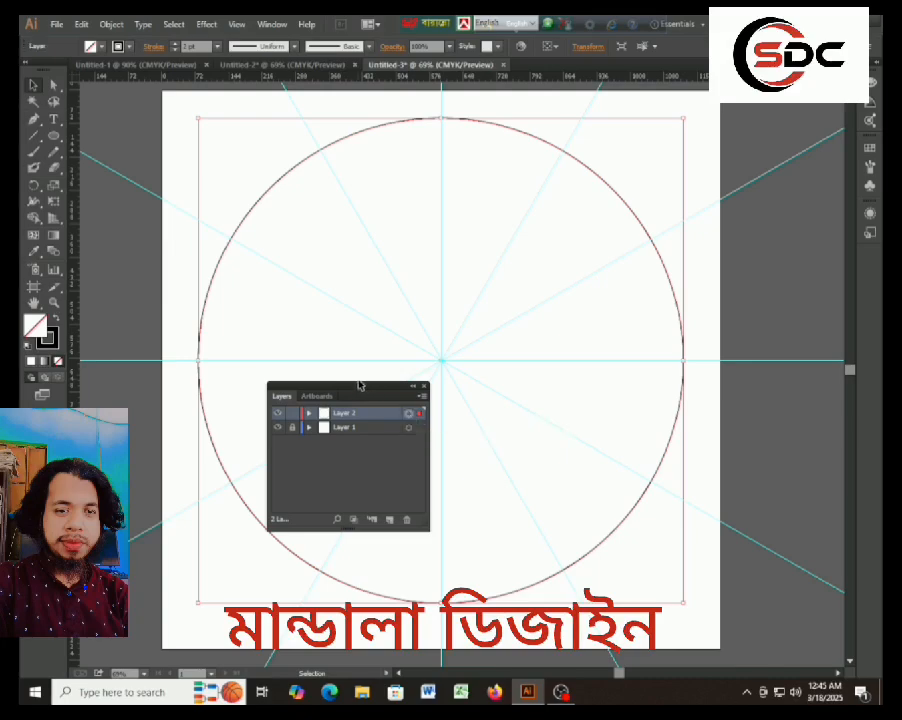
left_click_drag(357, 390, 784, 390)
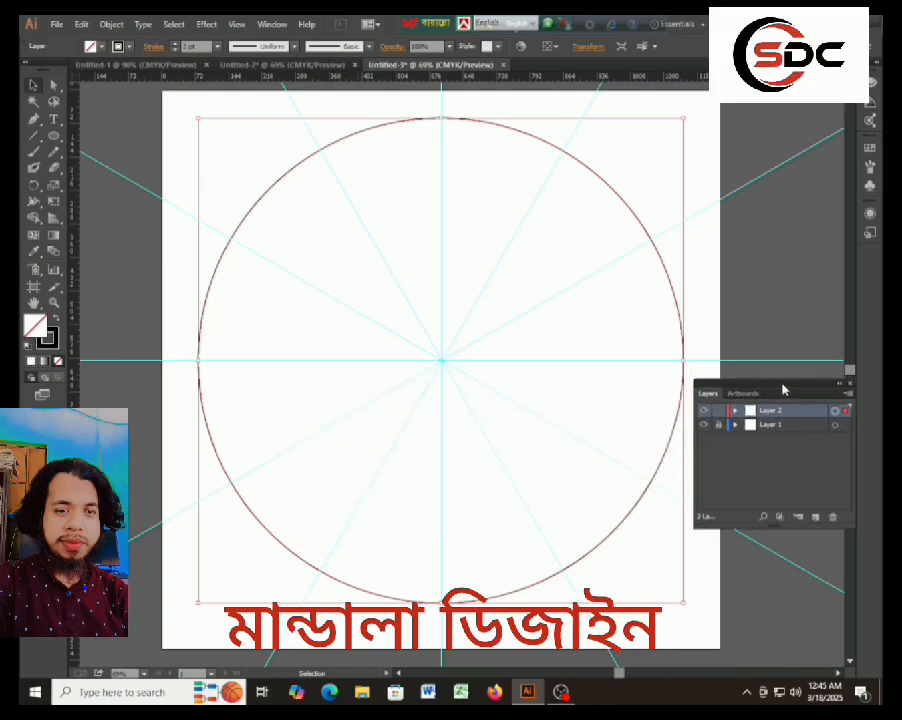
Open the Transform effect for the targeted Layer 2 and set its rotation angle to 30°.
left_click(205, 25)
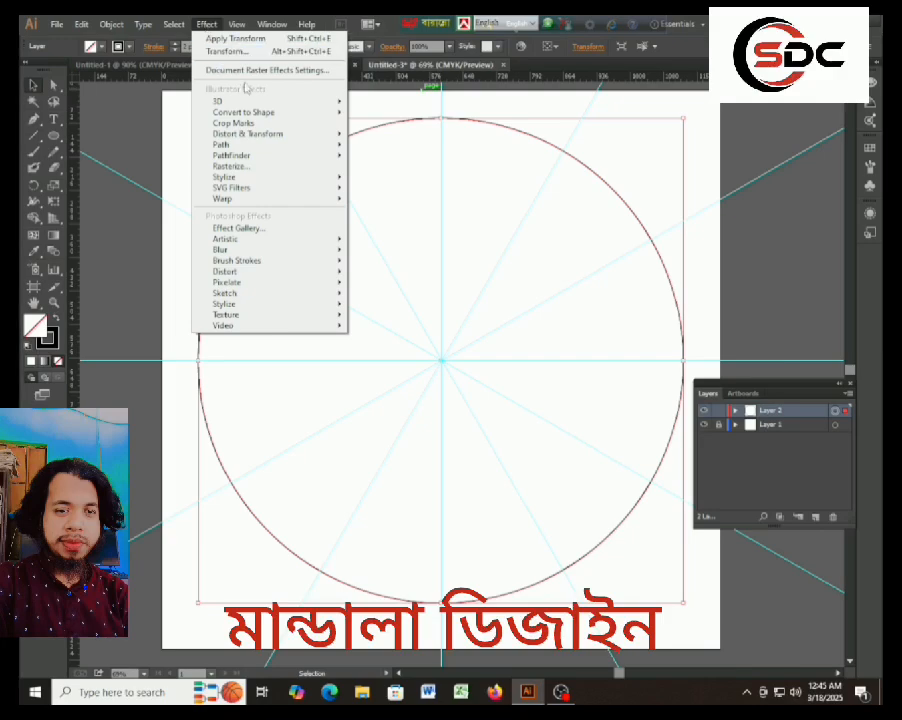
mouse_move(254, 140)
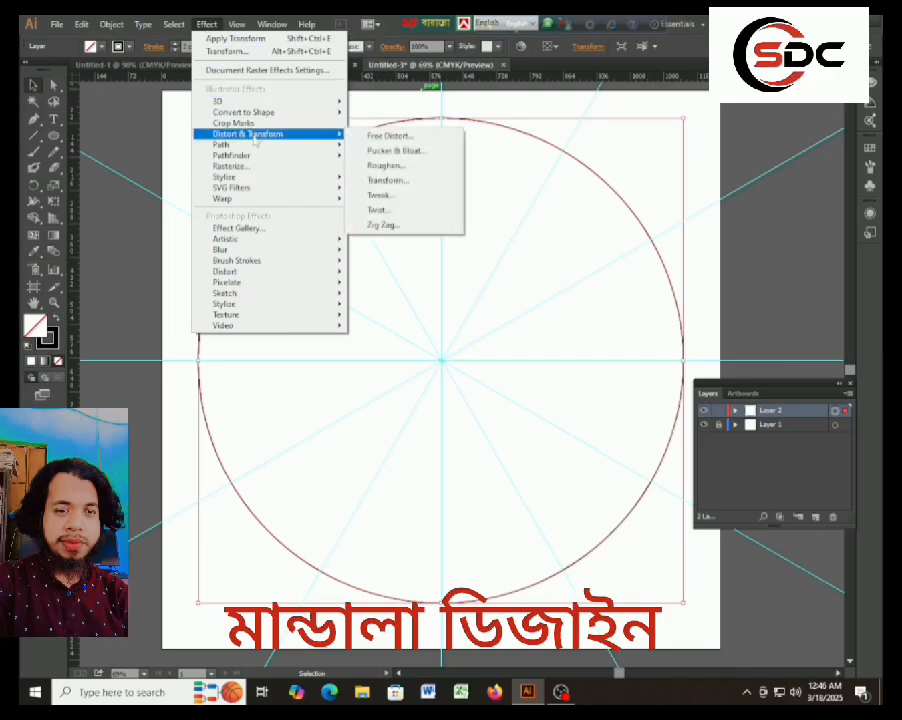
left_click(388, 182)
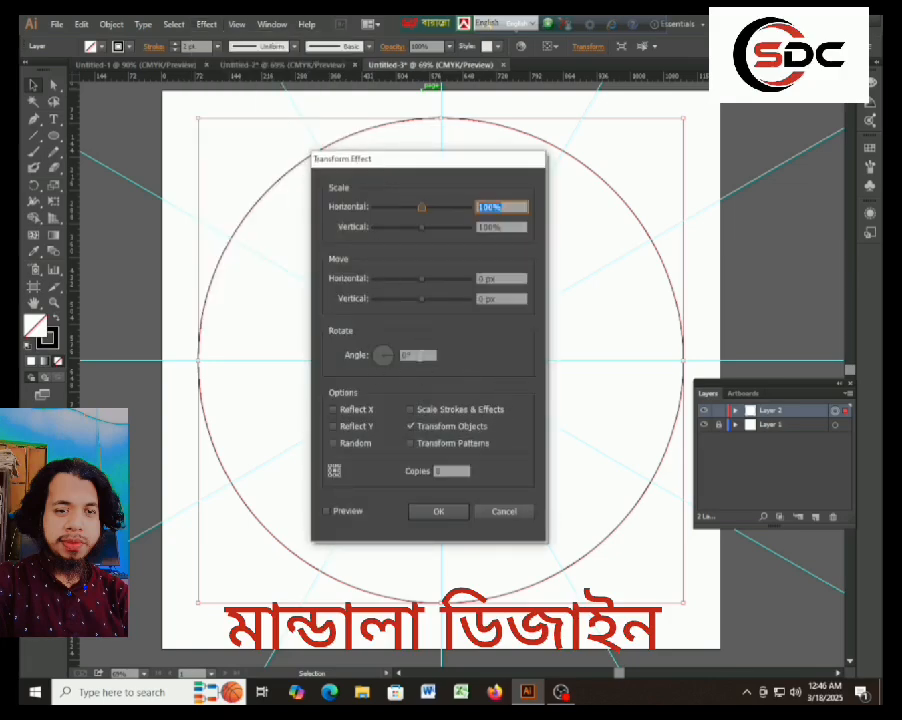
left_click(410, 355)
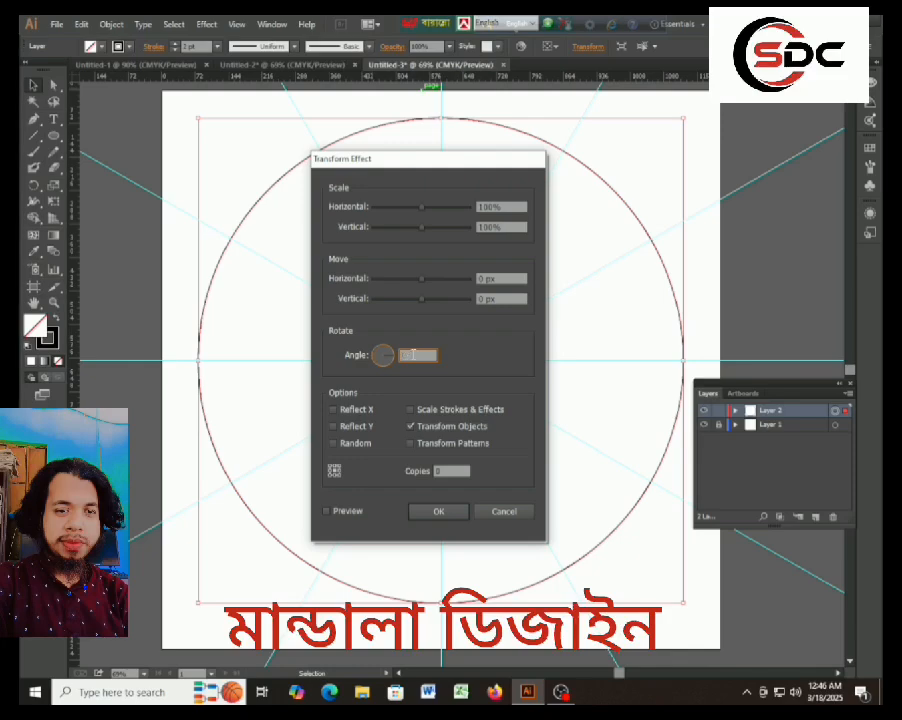
type("360/")
left_click_drag(433, 158, 453, 195)
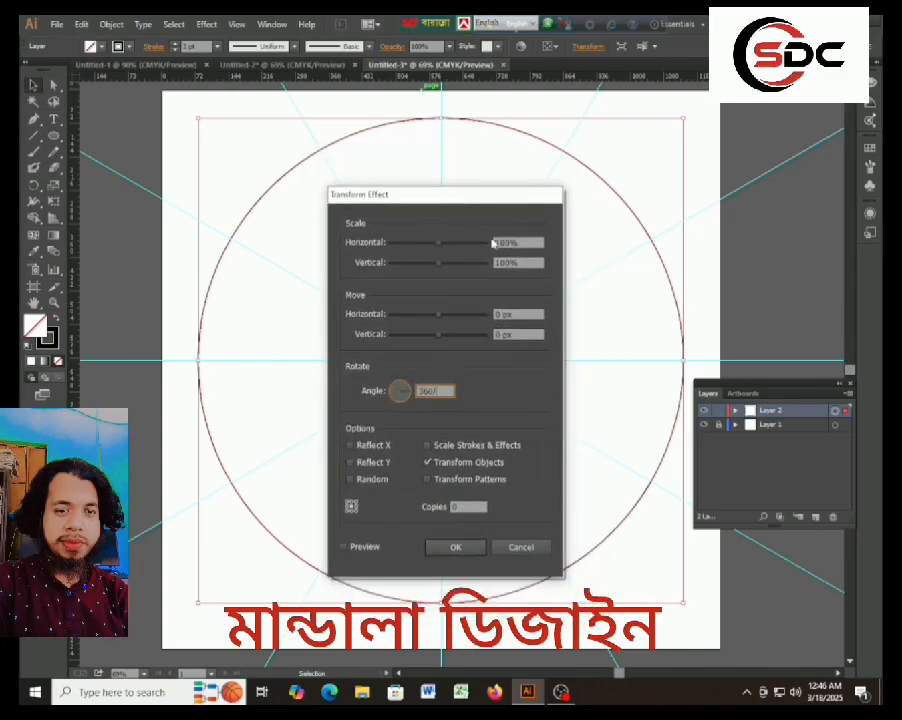
left_click_drag(451, 199, 761, 269)
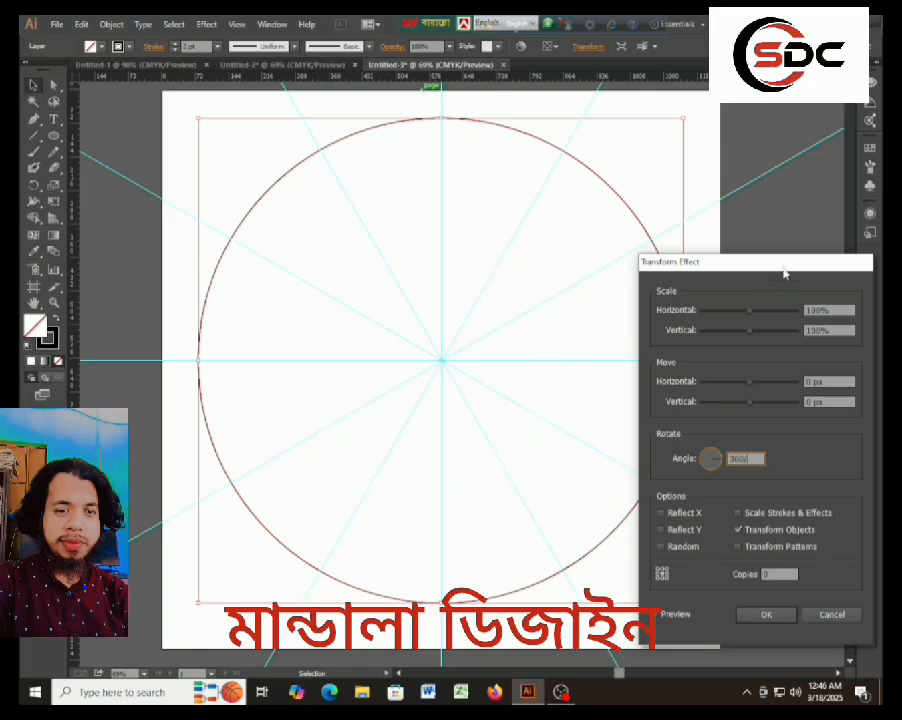
left_click_drag(784, 272, 440, 230)
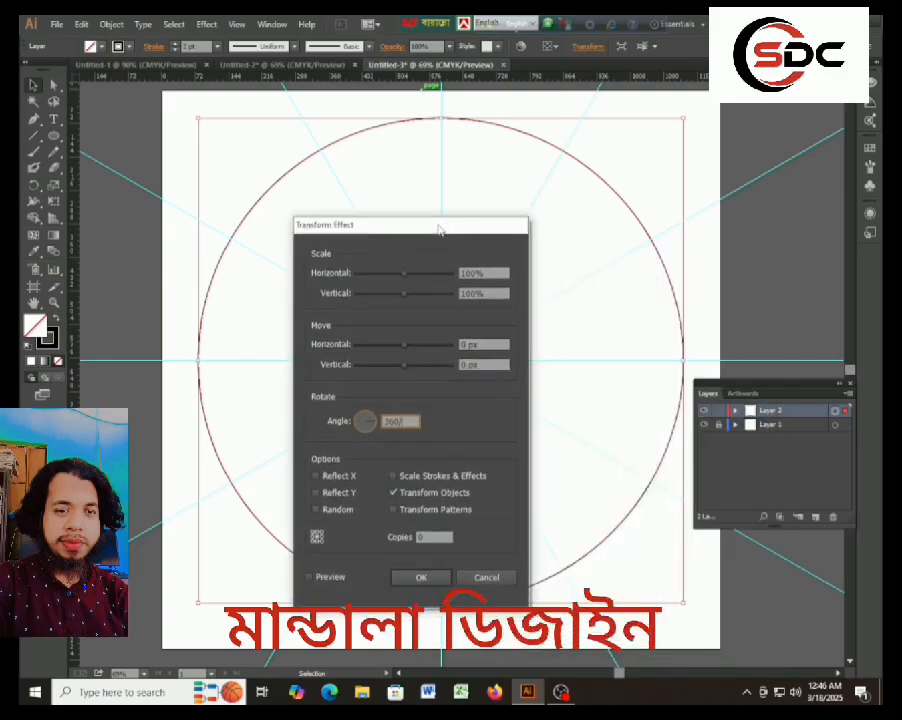
type("8")
Set the Transform effect to 11 copies and apply it to Layer 2.
left_click(423, 537)
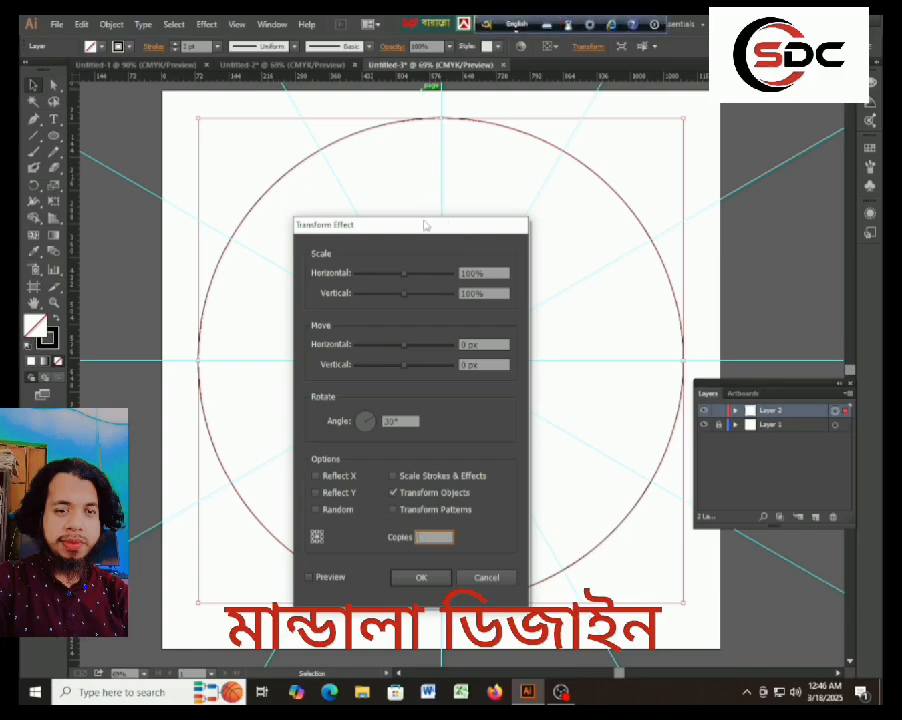
left_click_drag(424, 226, 790, 259)
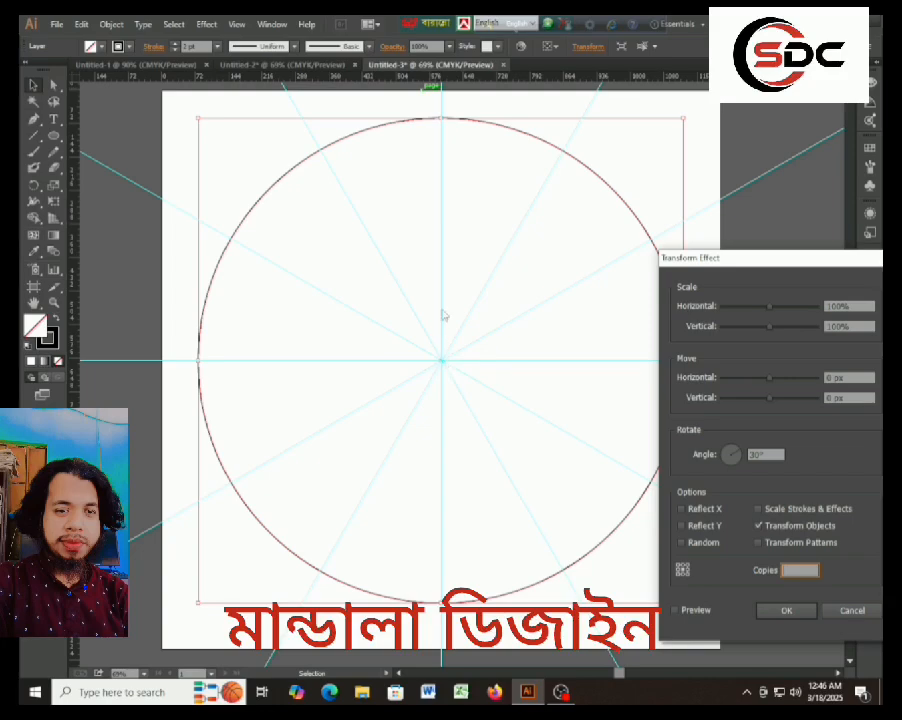
left_click_drag(804, 262, 456, 228)
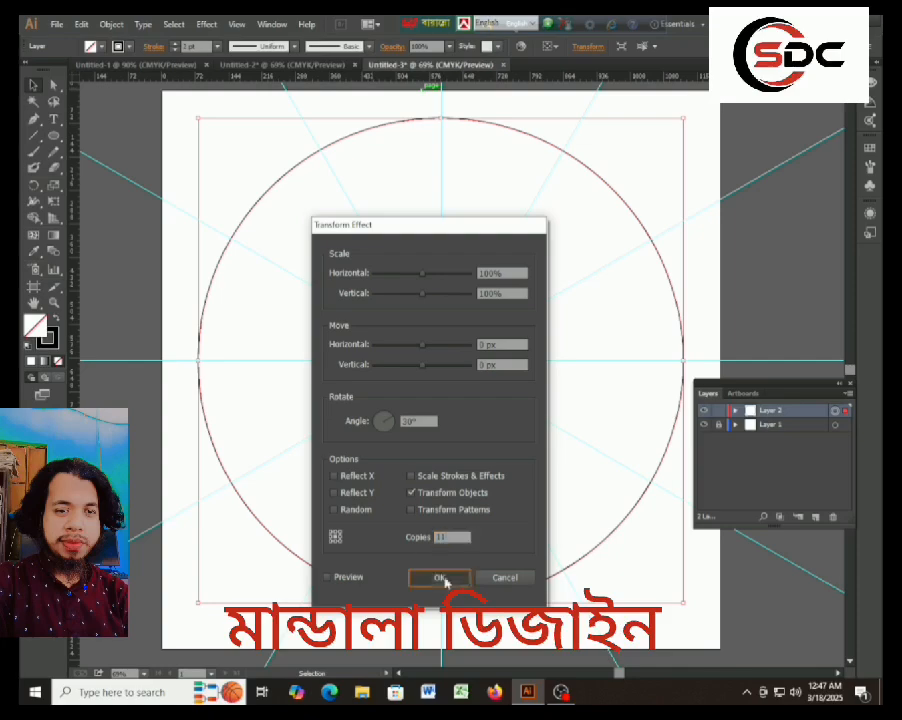
left_click(440, 578)
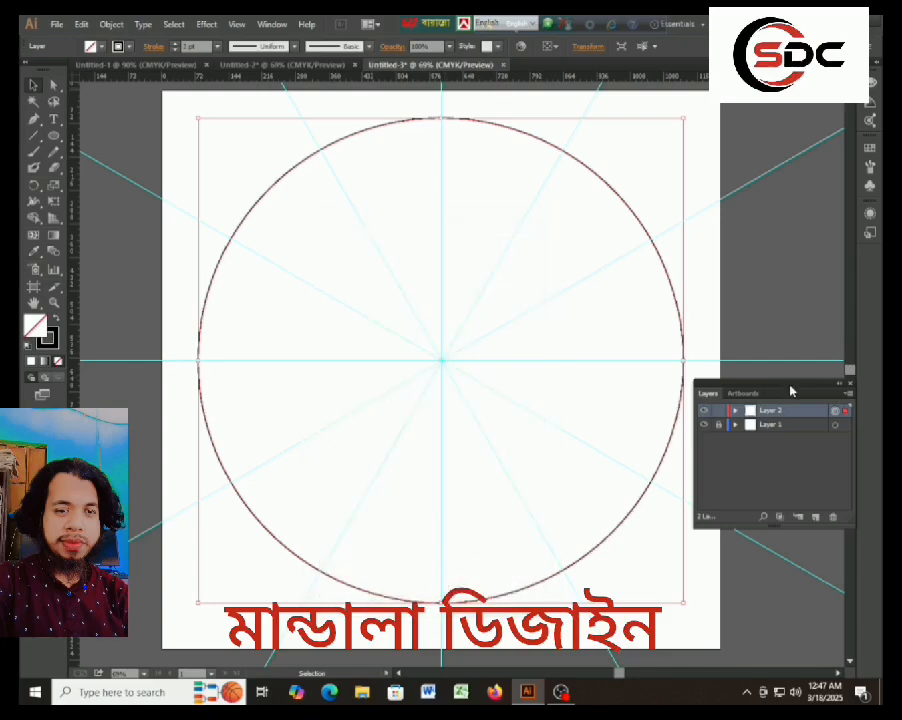
Expand Layer 2 and try locking the whole layer, checking with the Pen tool whether it can still be drawn on.
left_click_drag(790, 388, 495, 336)
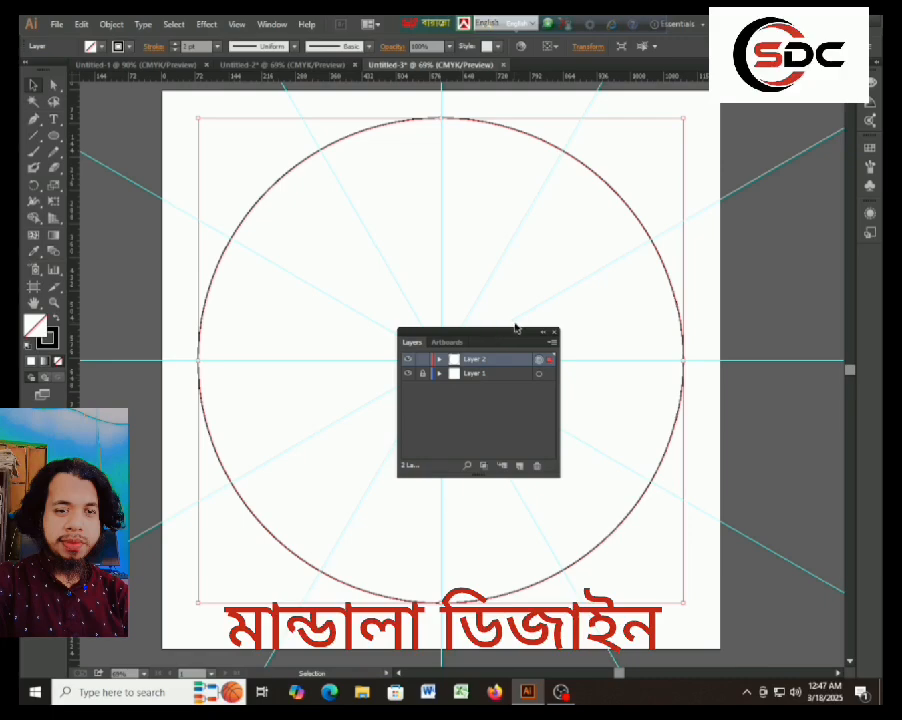
left_click(439, 359)
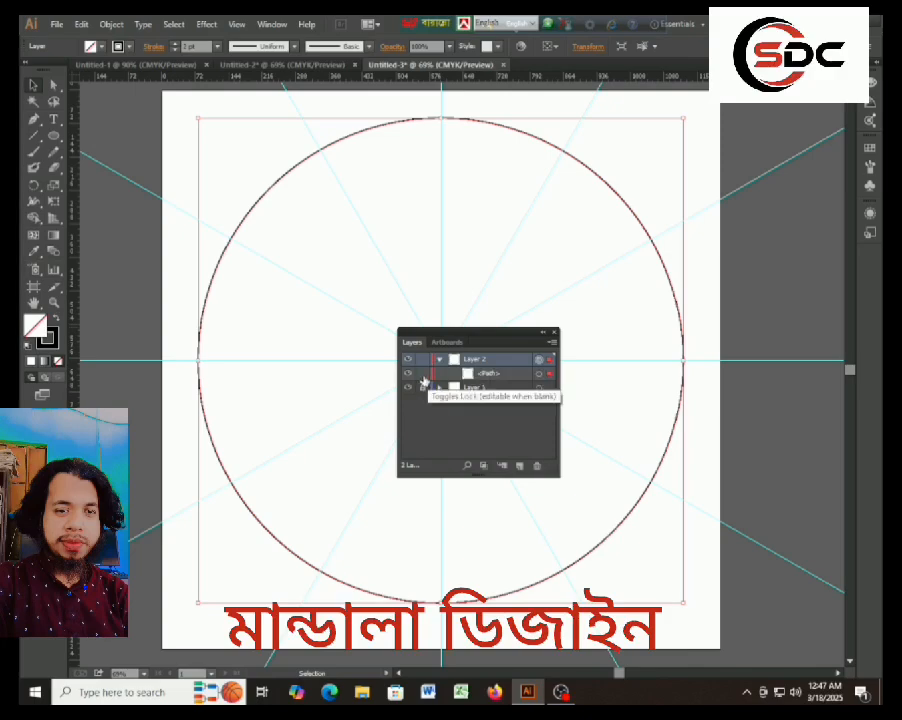
left_click(422, 359)
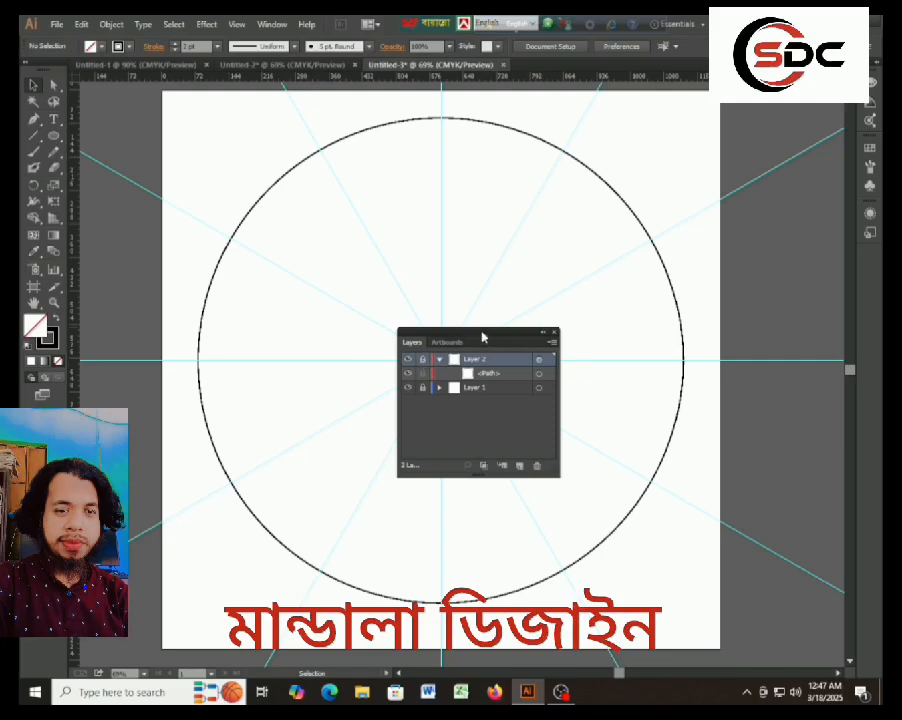
left_click_drag(483, 334, 798, 354)
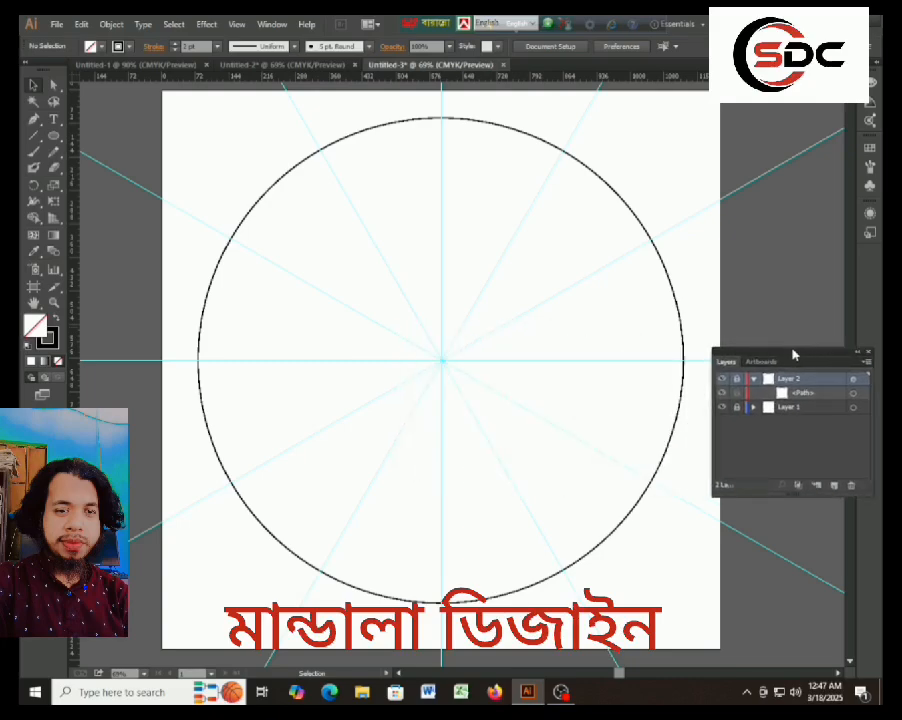
left_click(735, 394)
left_click(737, 380)
left_click_drag(783, 350, 804, 343)
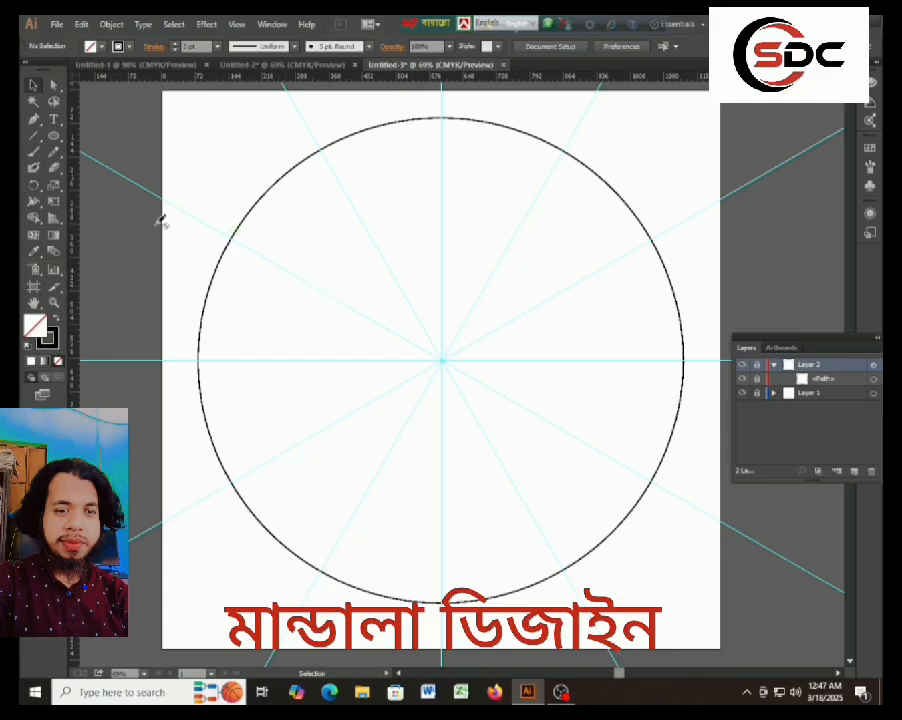
left_click(35, 120)
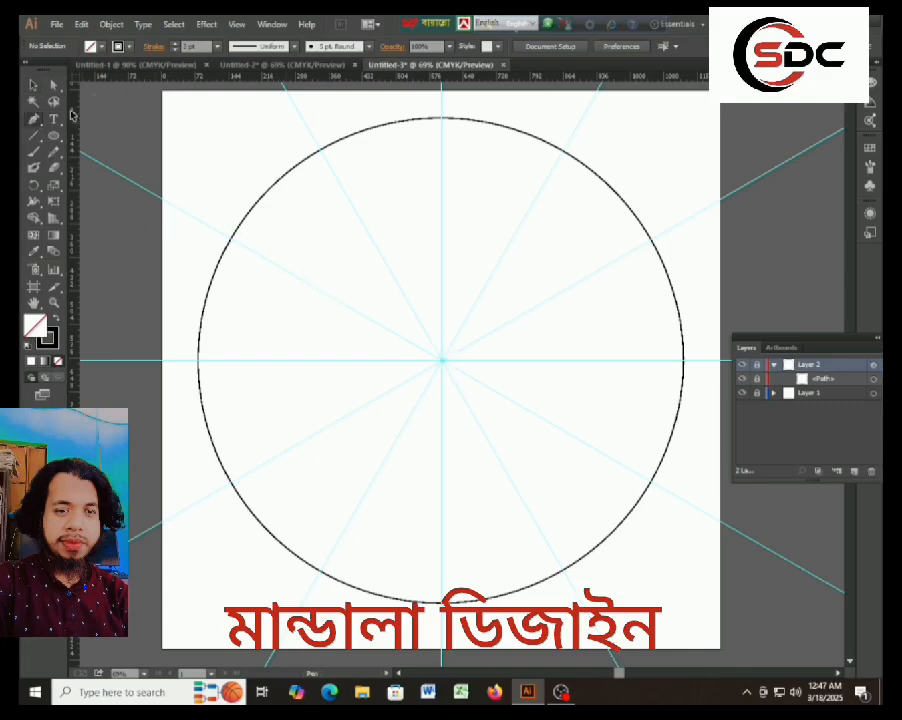
left_click(33, 85)
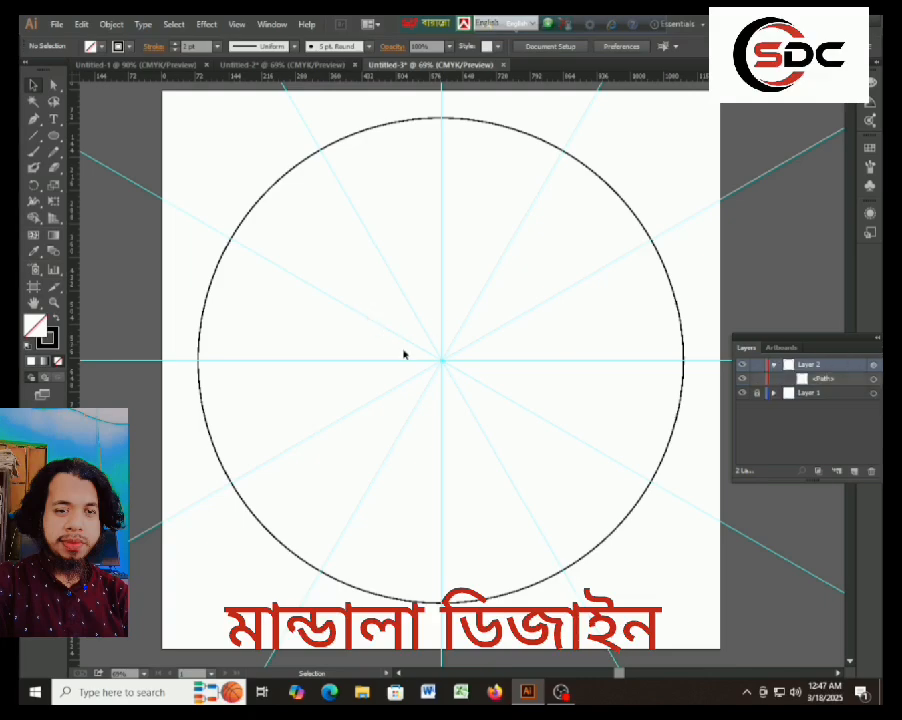
Lock only the large circle's path inside the unlocked Layer 2, deselect everything and close the layer list.
left_click(275, 188)
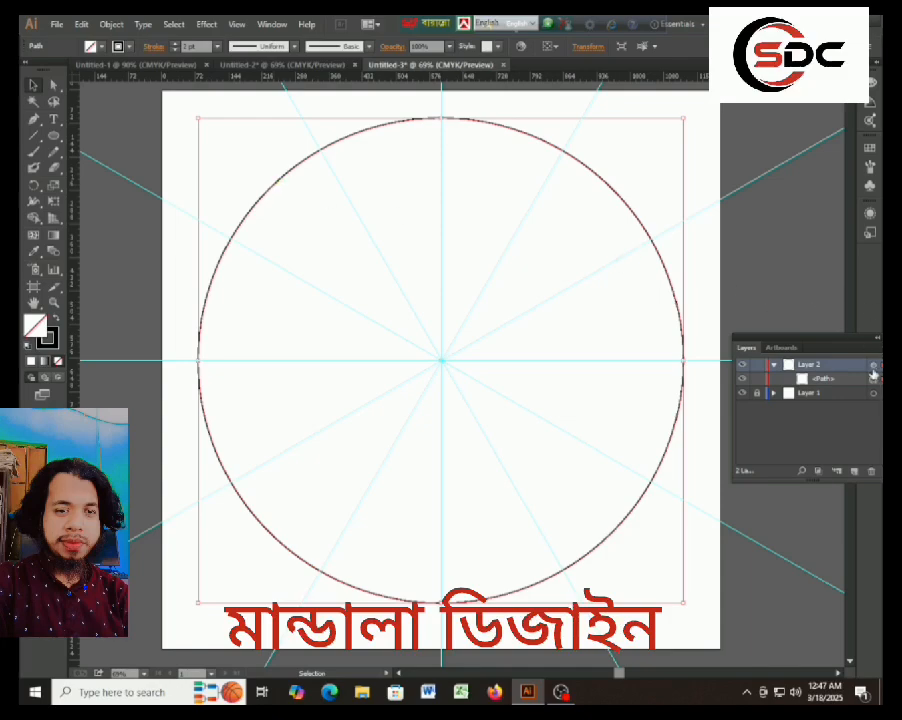
left_click(774, 366)
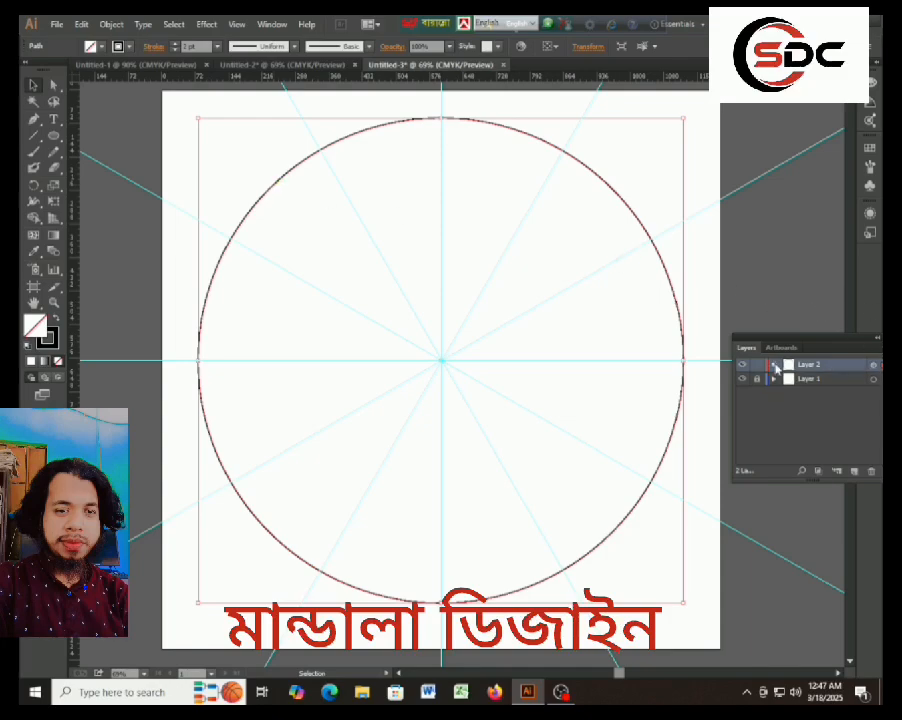
left_click(774, 366)
key("ctrl+shift+a")
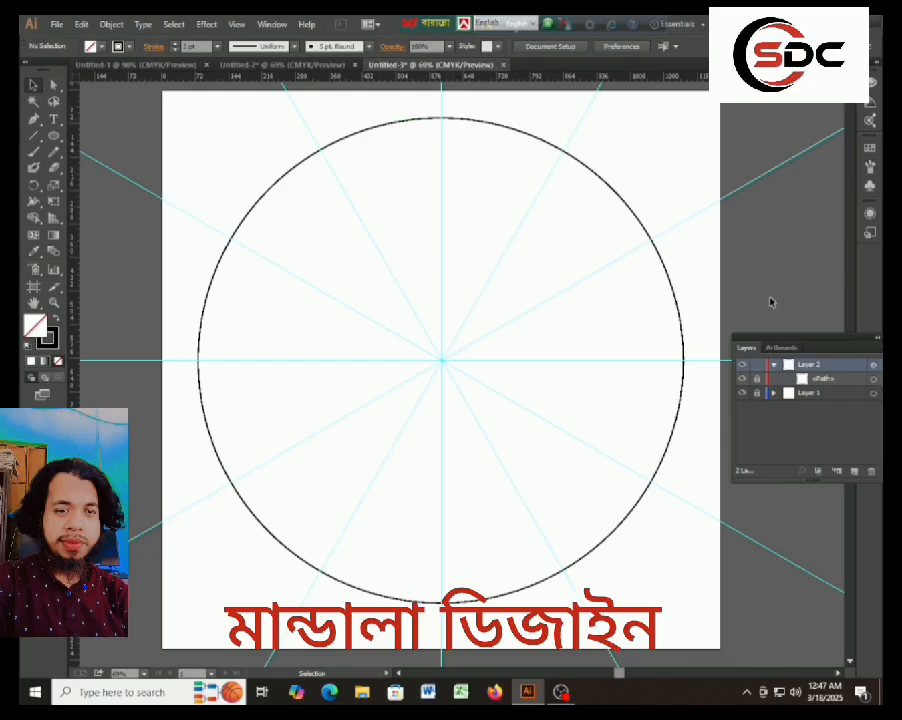
left_click(877, 339)
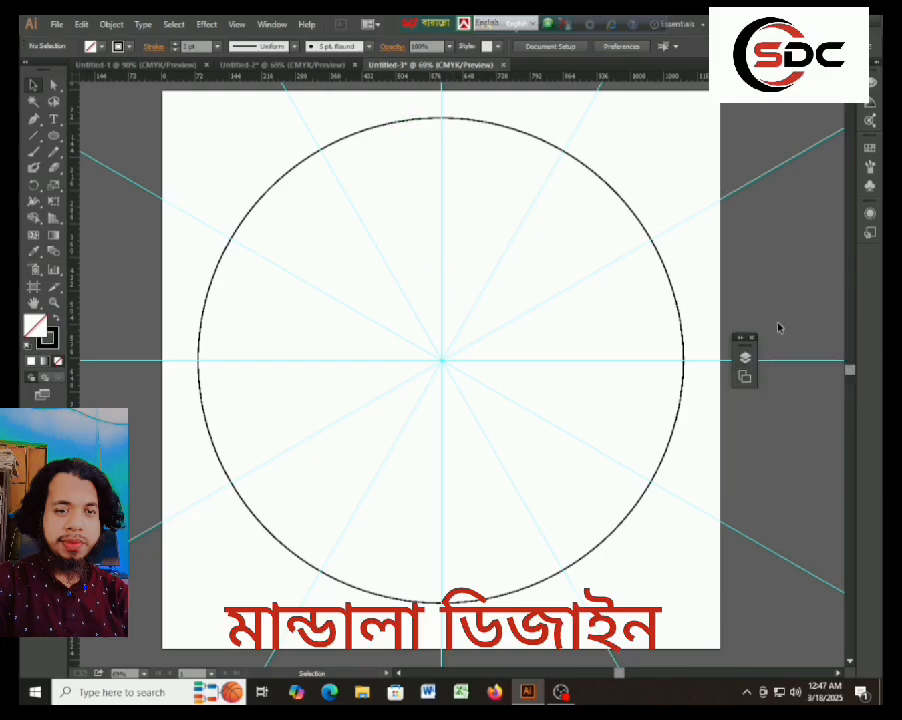
left_click(752, 337)
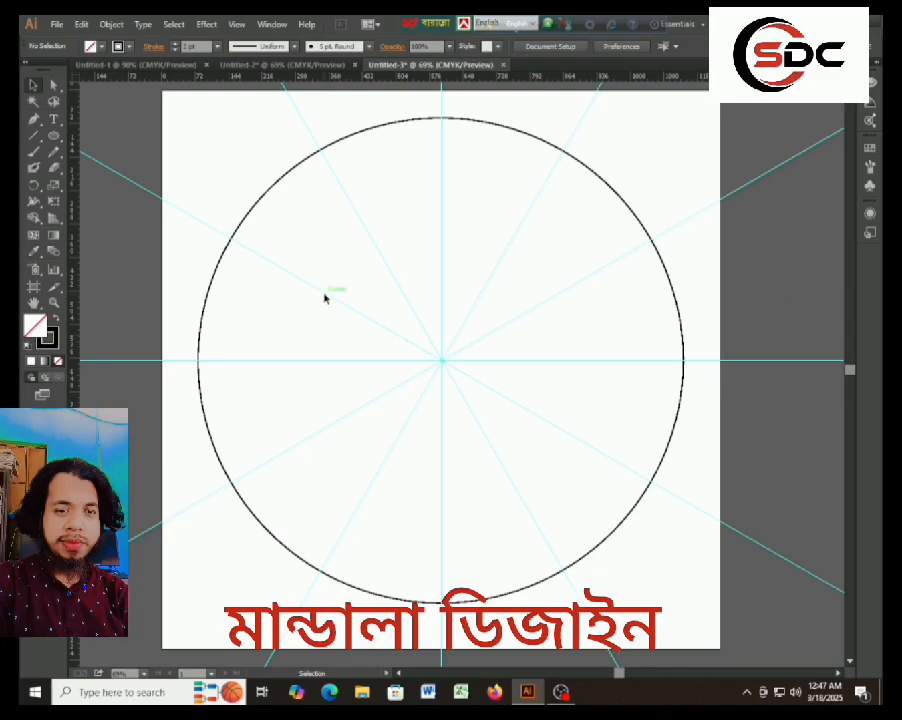
Draw a small circle centred on the guides' intersection inside the large circle.
left_click(54, 136)
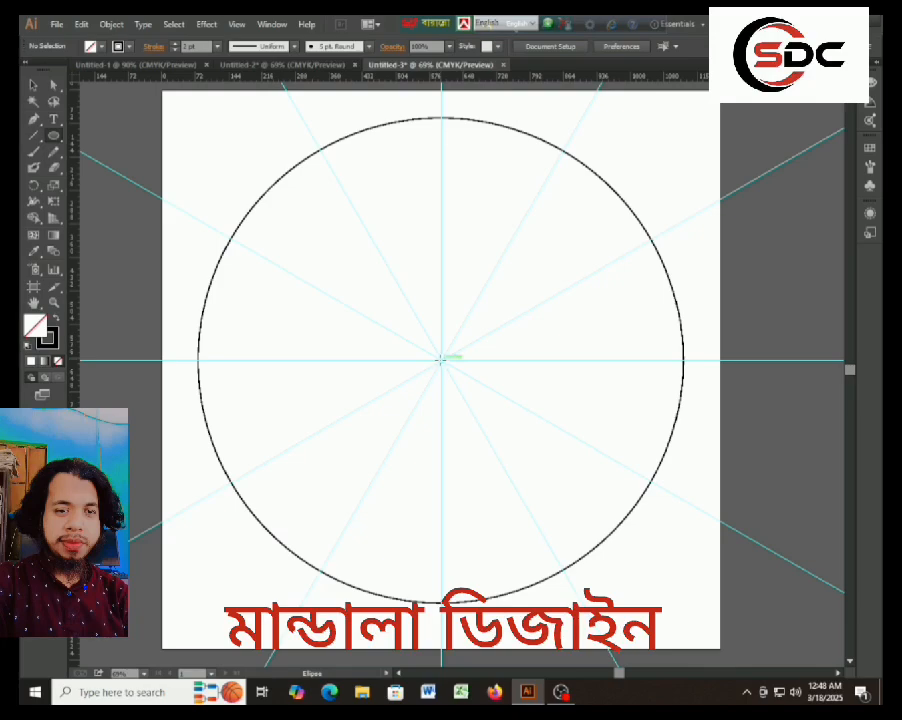
left_click_drag(441, 359, 461, 380)
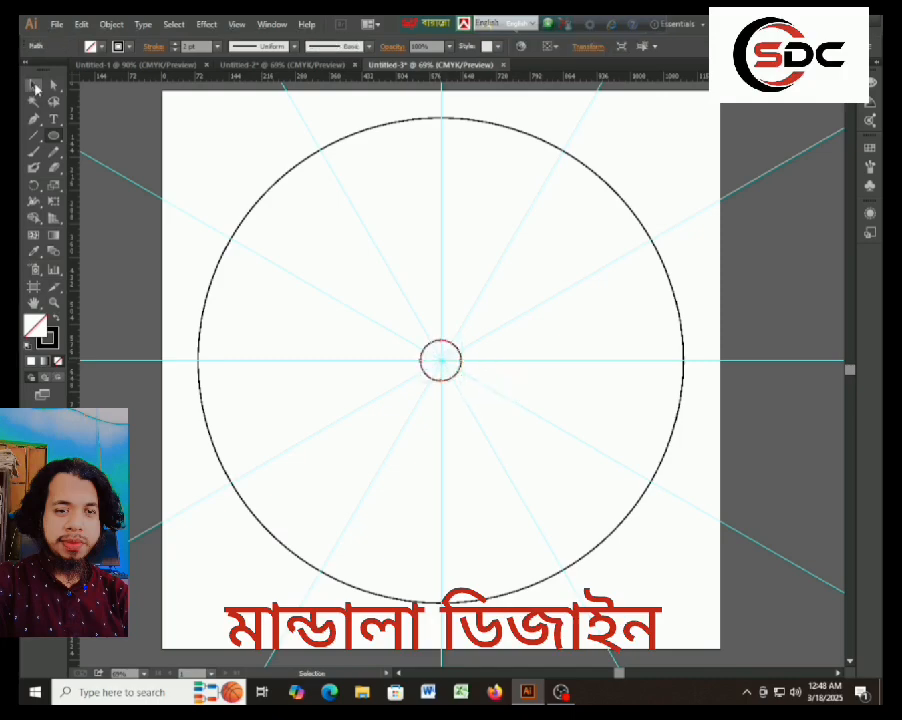
left_click(35, 88)
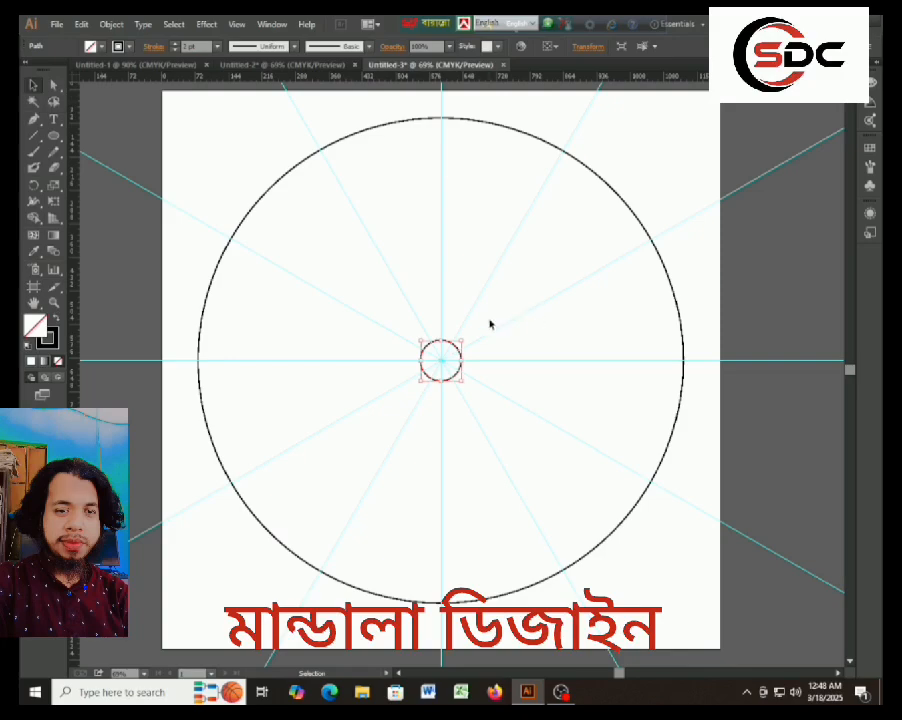
Paste a copy of the small circle in front, shrink it about its centre and swap its black stroke to a fill.
key("a")
key("ctrl+f")
left_click_drag(463, 342, 458, 347)
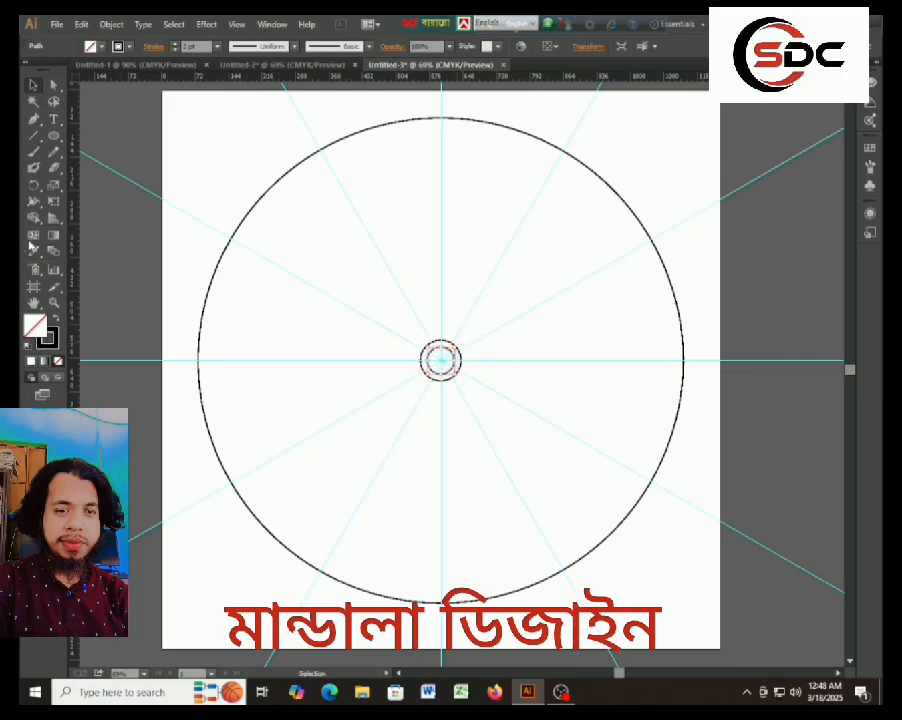
left_click(56, 320)
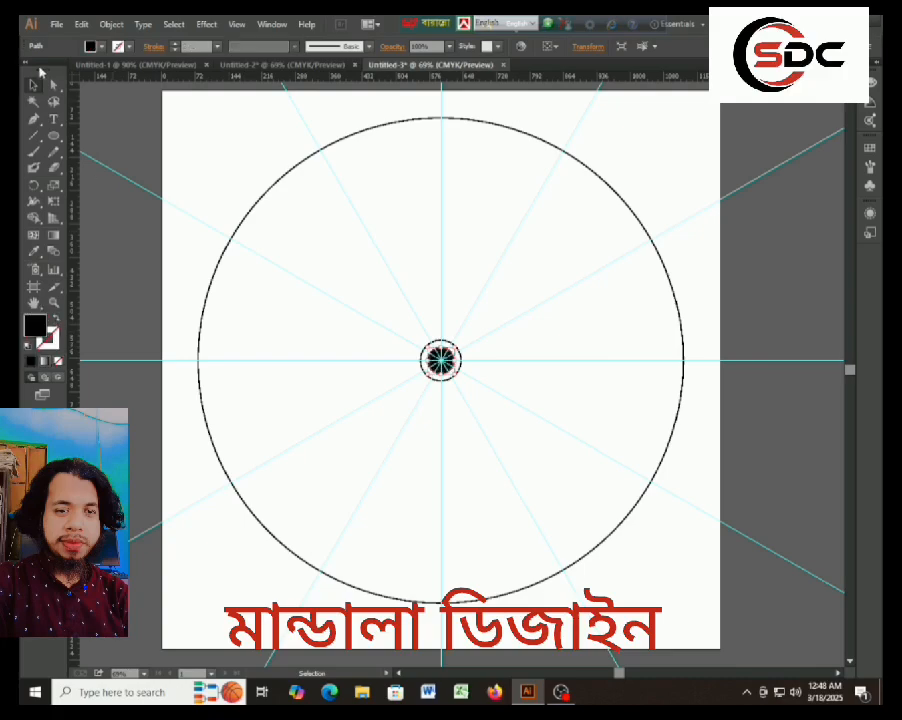
left_click(33, 87)
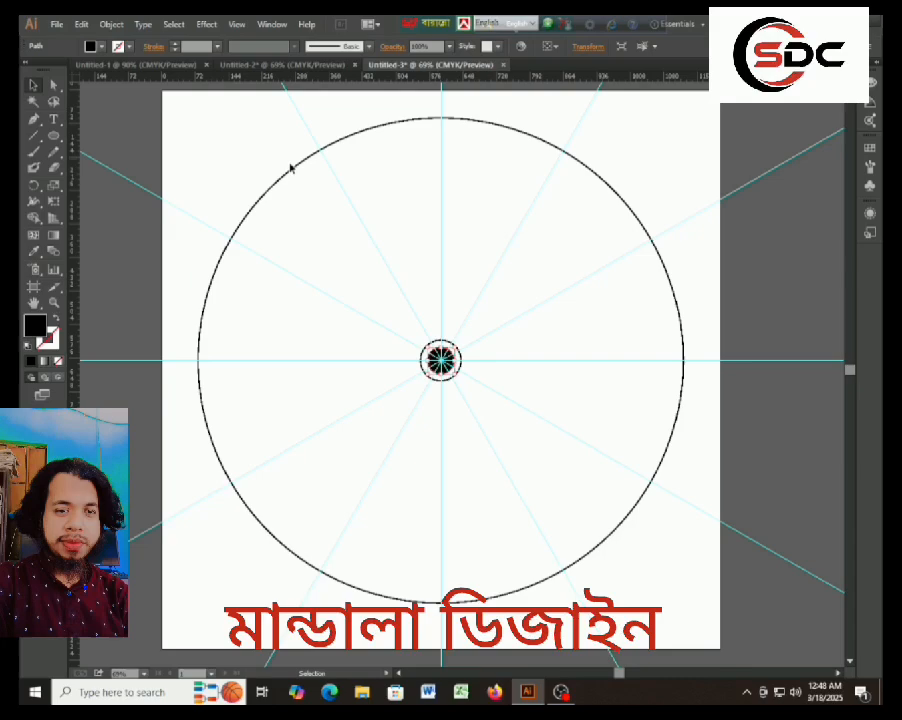
left_click(201, 149)
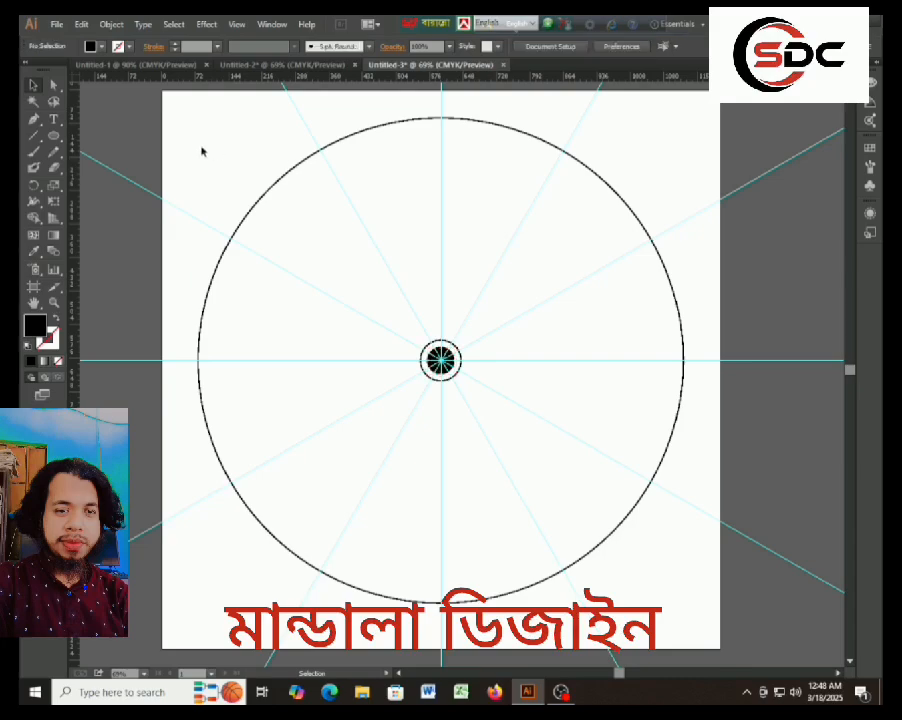
Draw a closed, curved petal about 108 px tall with the Pen tool, from the vertical guide down to the small circle's top edge.
left_click(33, 119)
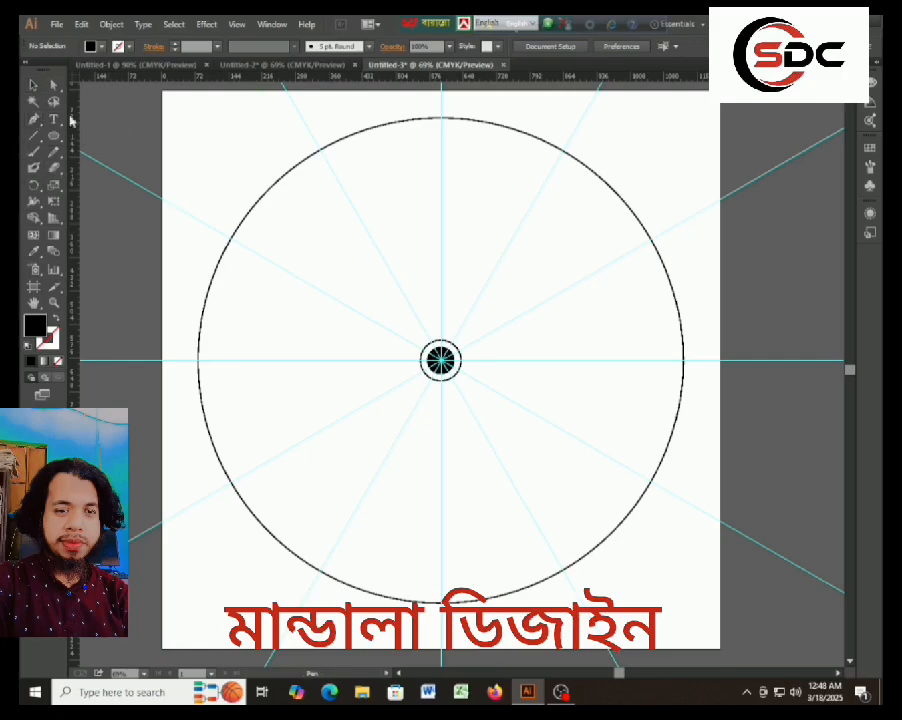
left_click(440, 289)
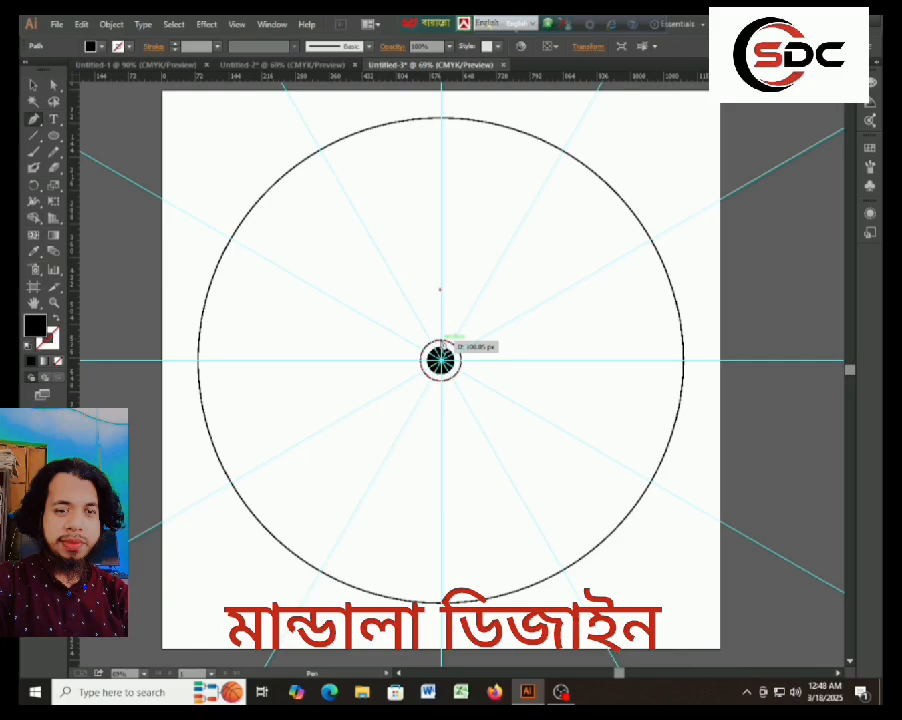
left_click_drag(441, 344, 466, 355)
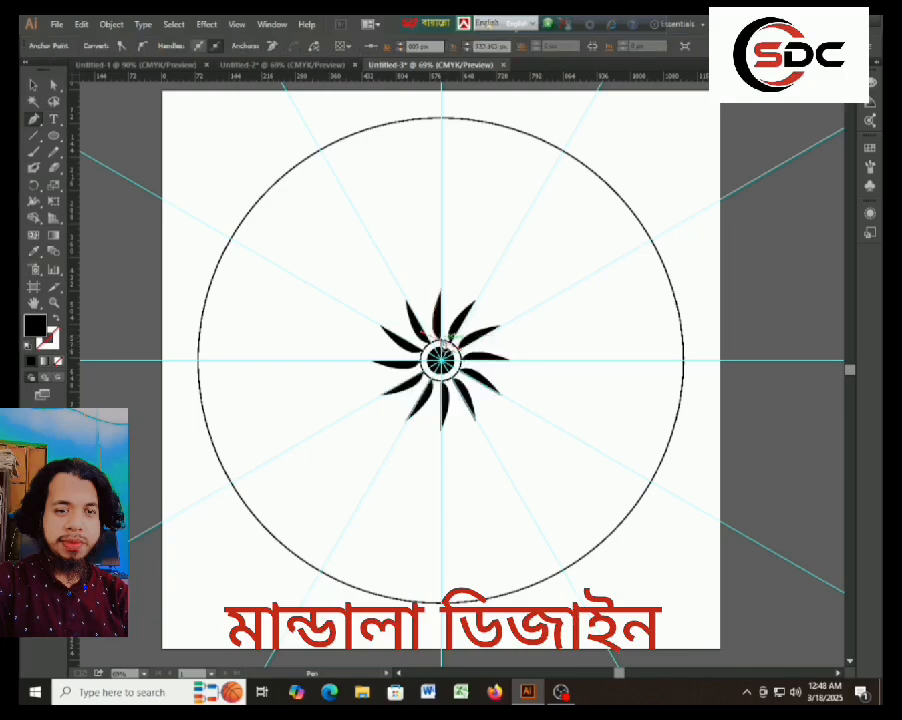
left_click(441, 294)
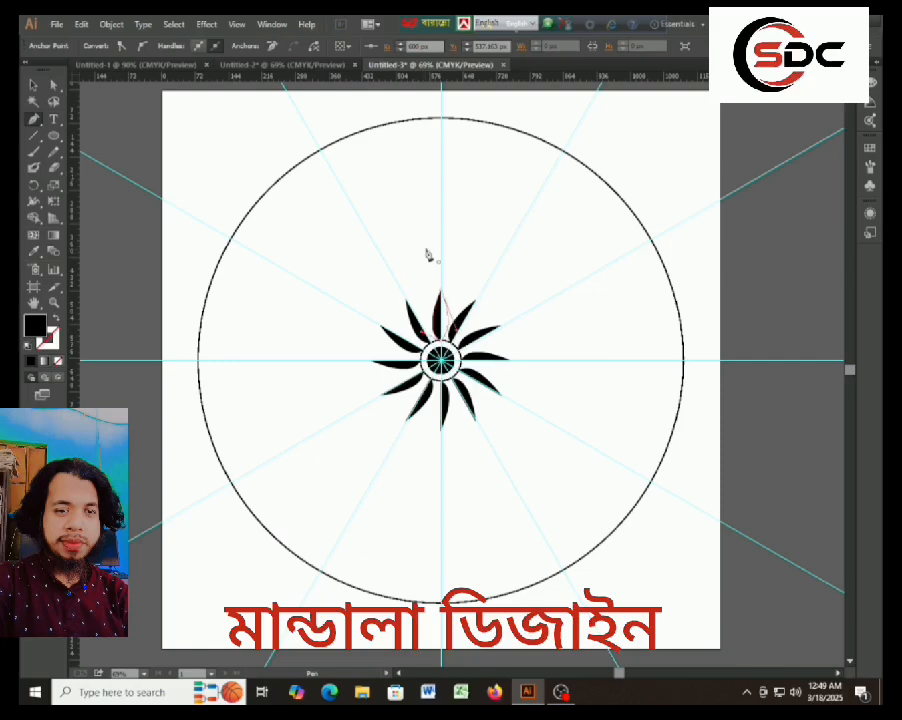
left_click(34, 85)
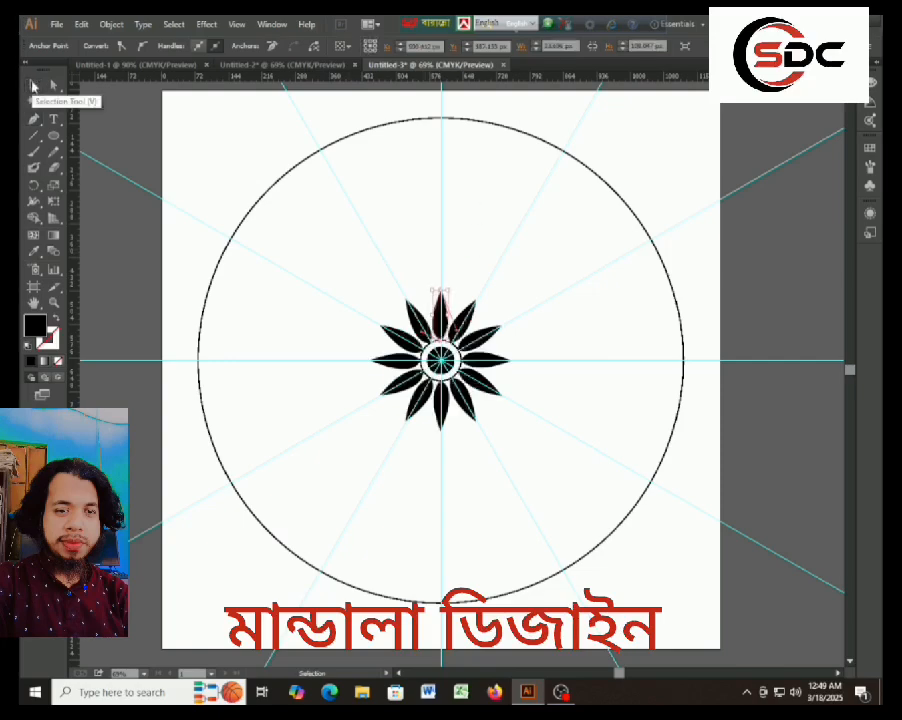
left_click(358, 266)
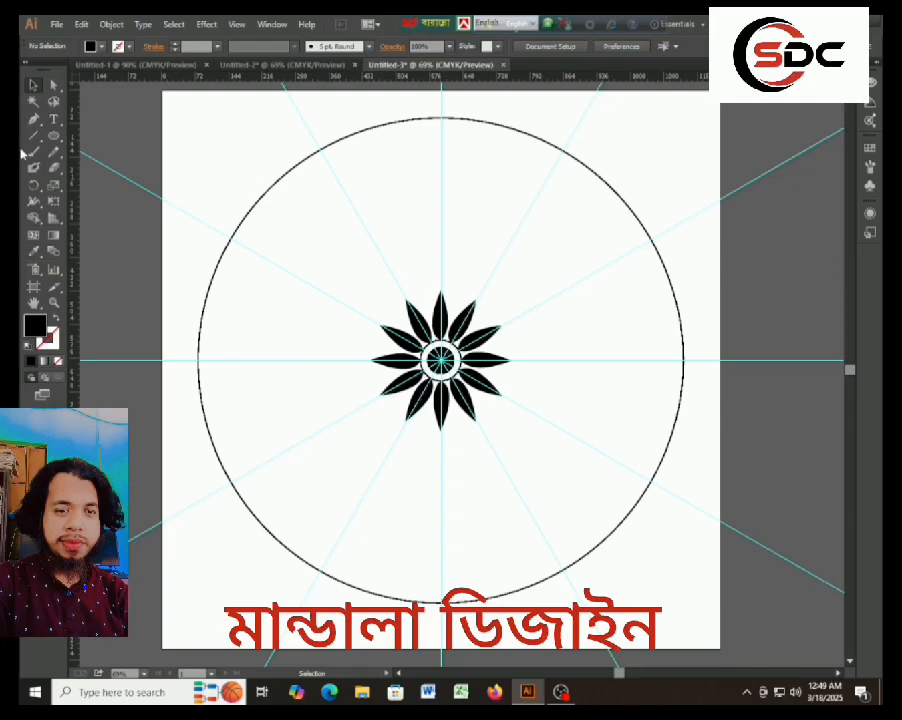
Draw an open curve with the Pen tool from the vertical guide above the petal tip to the small circle's upper-left edge, stroked black without fill.
left_click(33, 119)
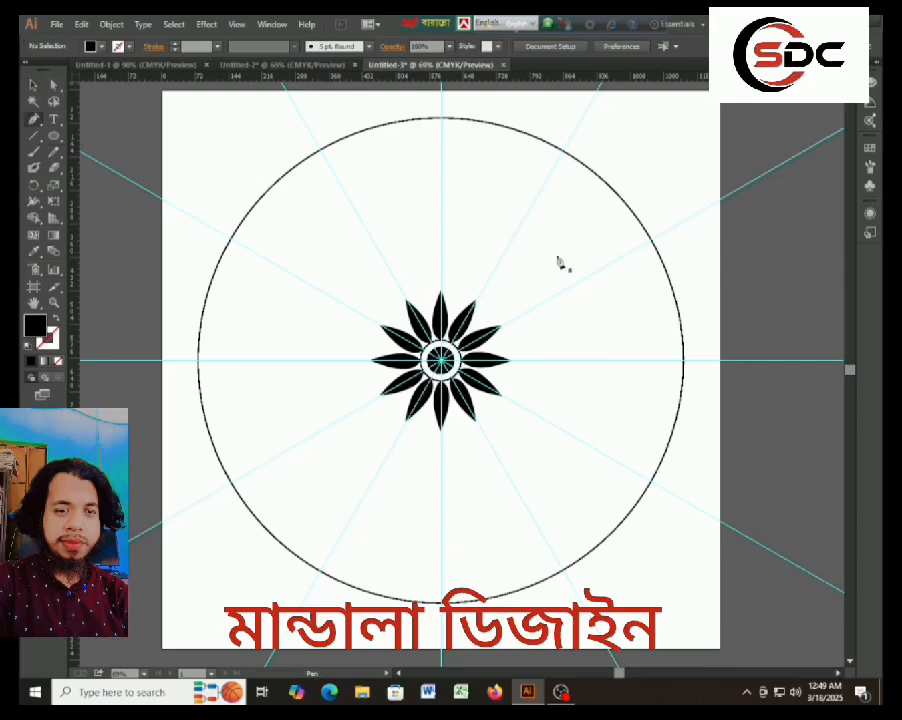
left_click(440, 269)
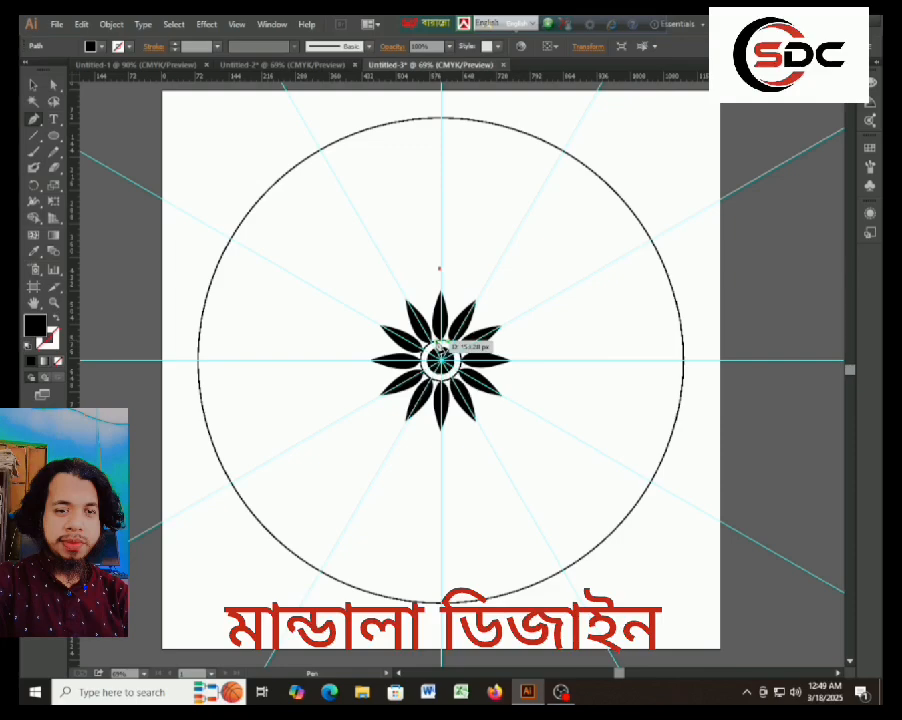
left_click_drag(437, 341, 454, 370)
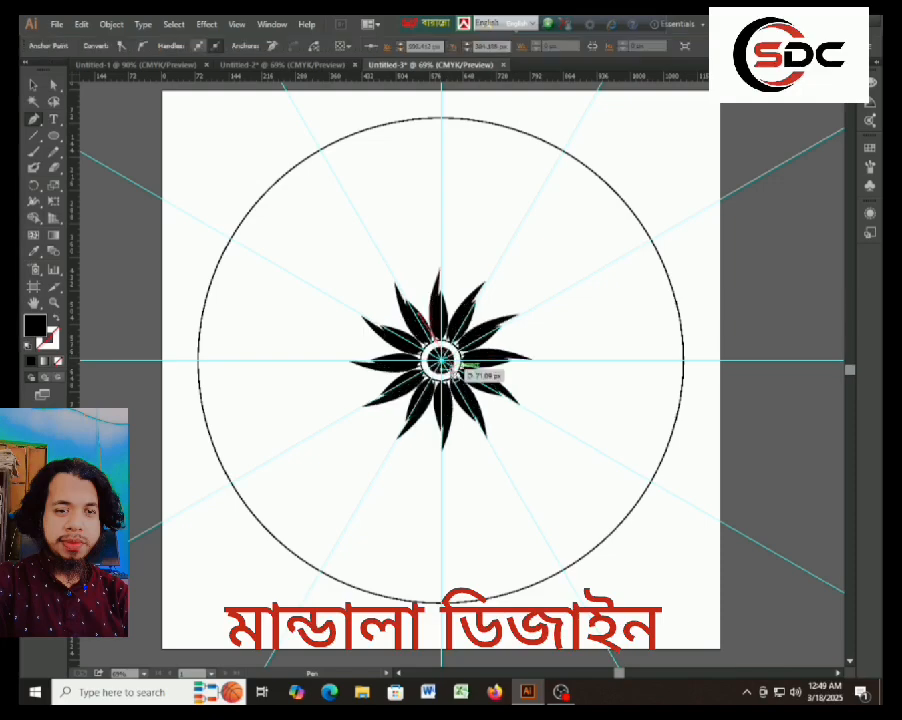
left_click(57, 319)
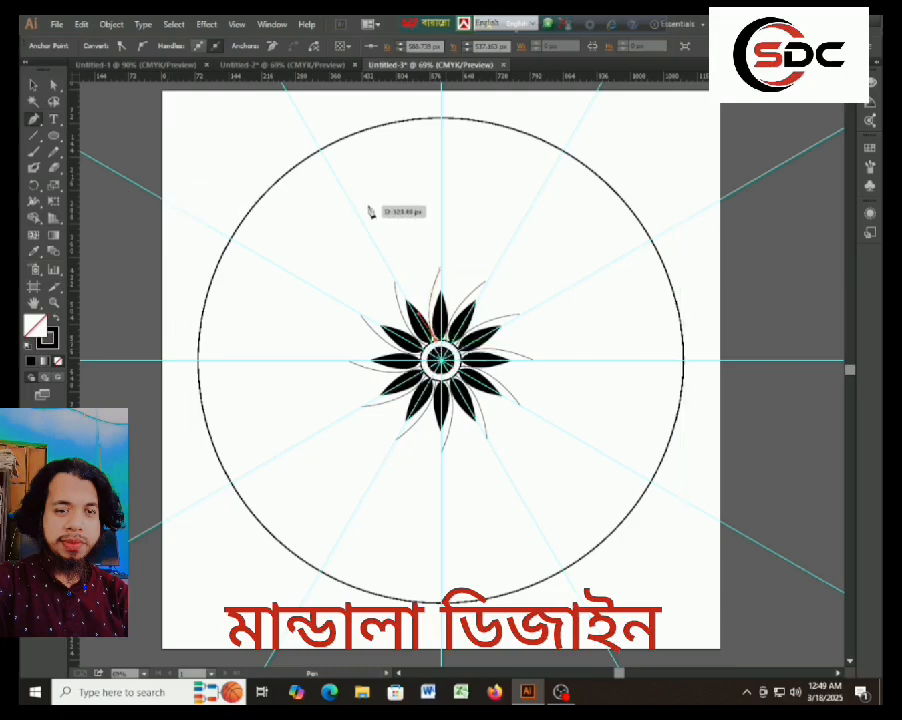
left_click(31, 87)
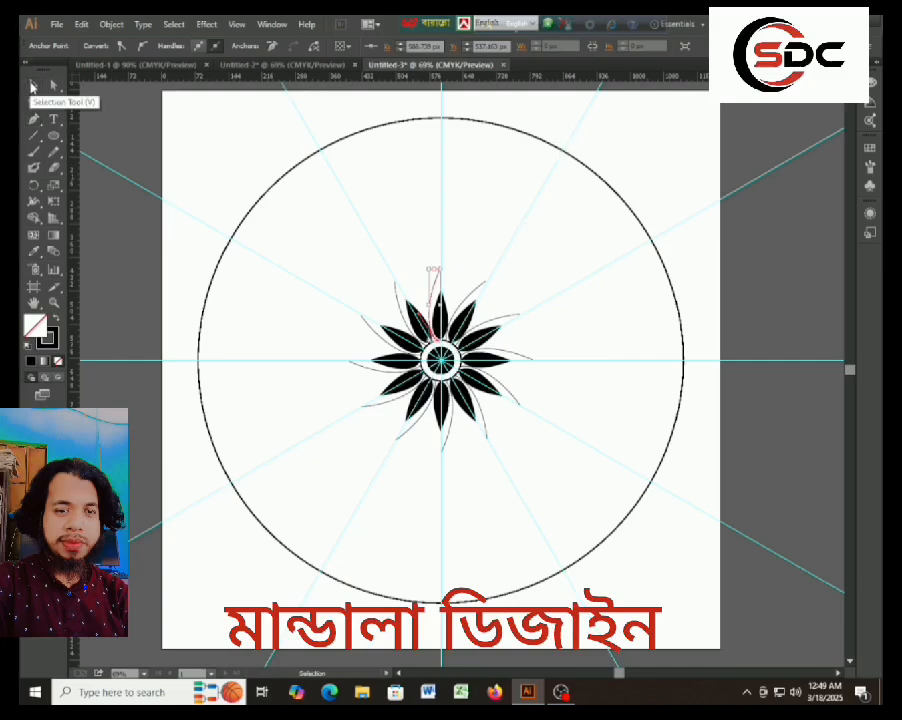
left_click(463, 274)
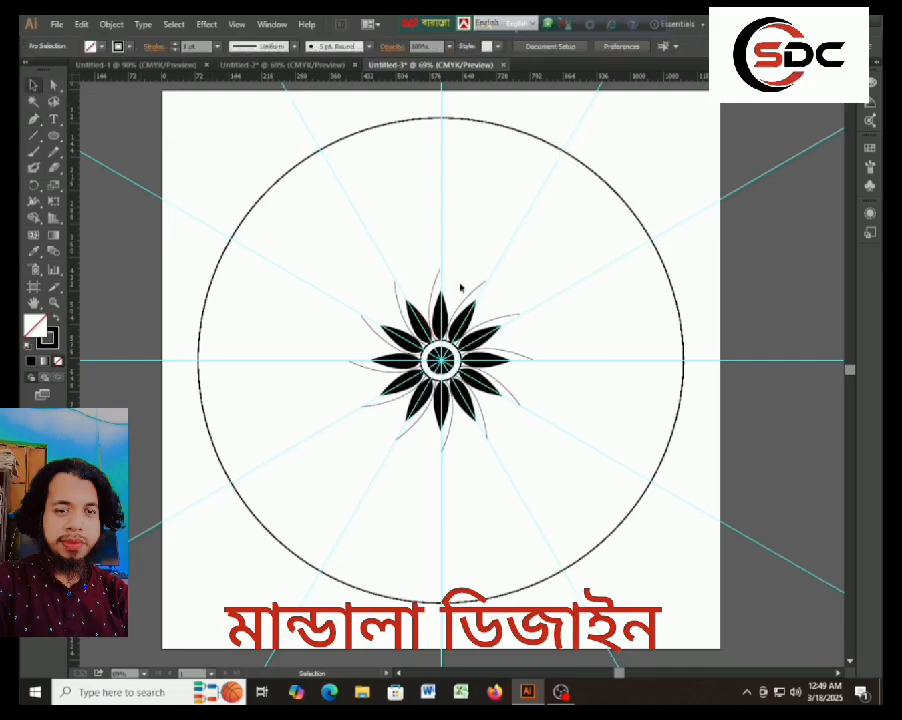
Give the new curved line a 4 pt stroke with Width Profile 1.
left_click(433, 290)
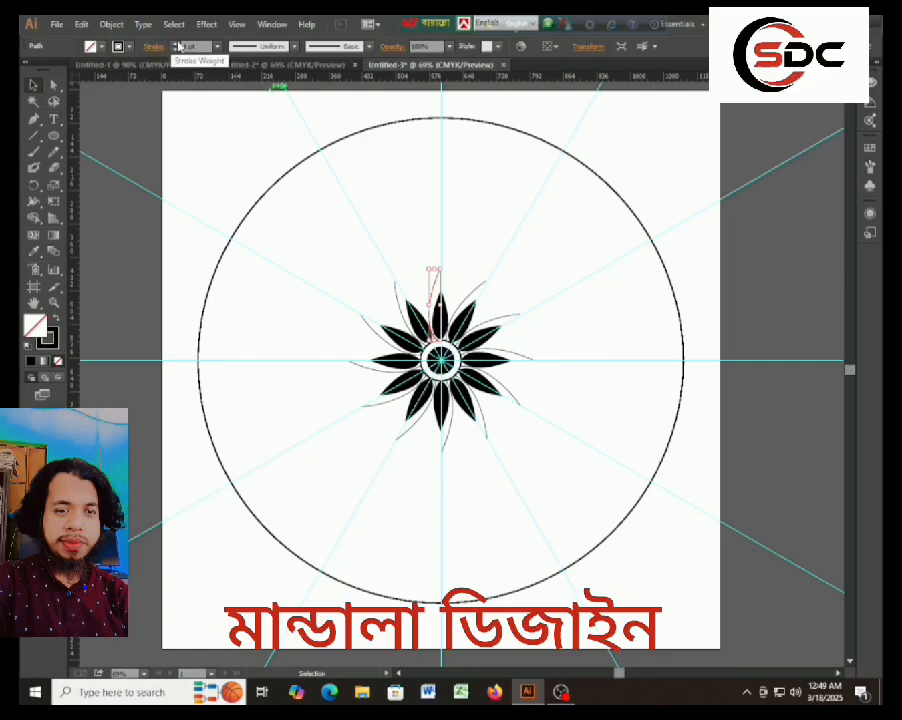
left_click(178, 46)
left_click(177, 46)
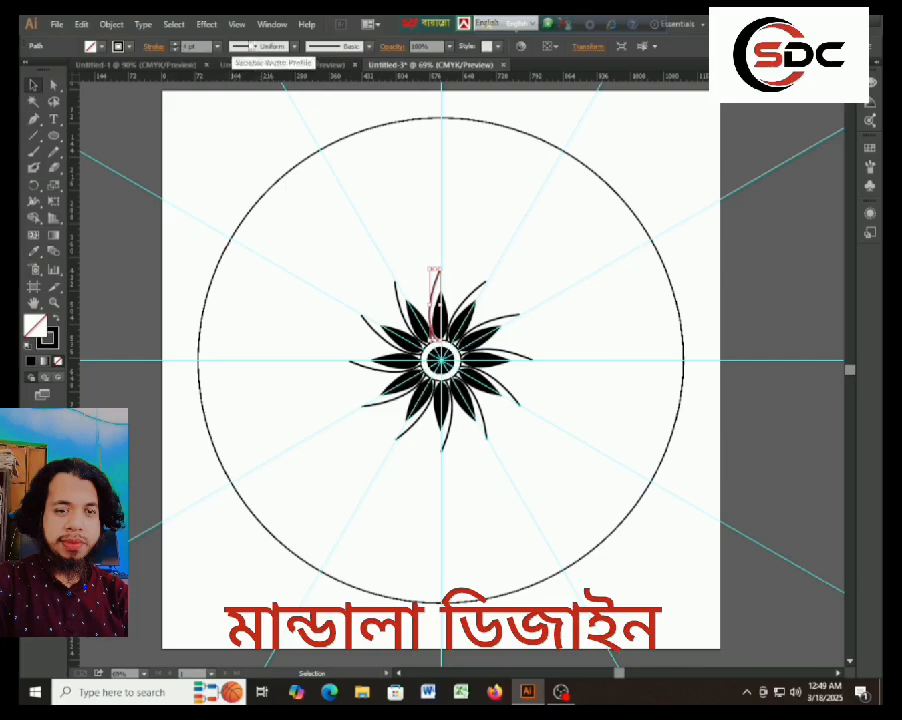
left_click(270, 46)
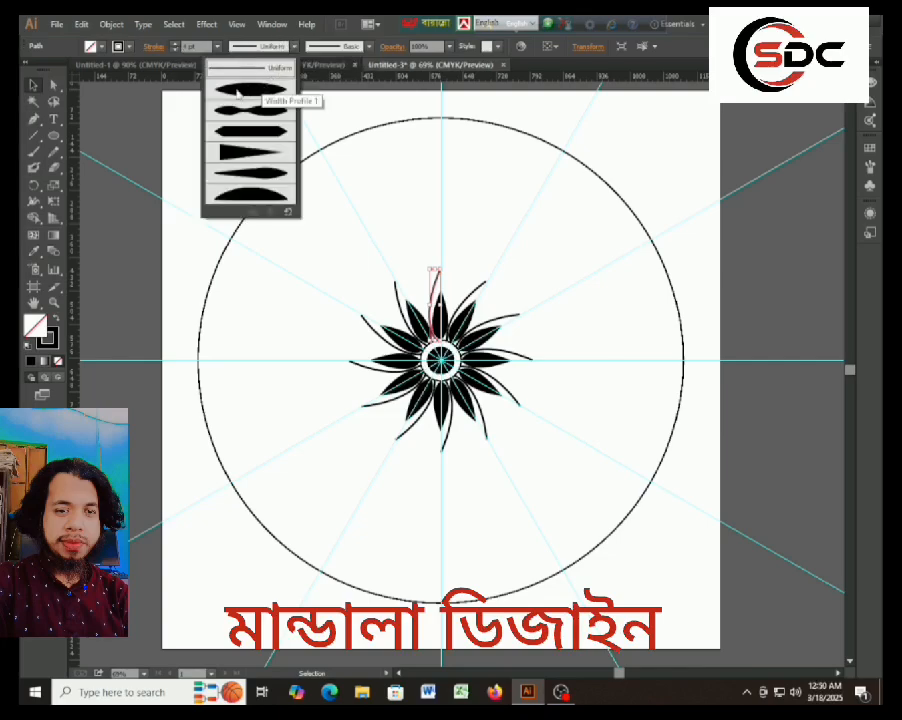
left_click(240, 89)
left_click(353, 275)
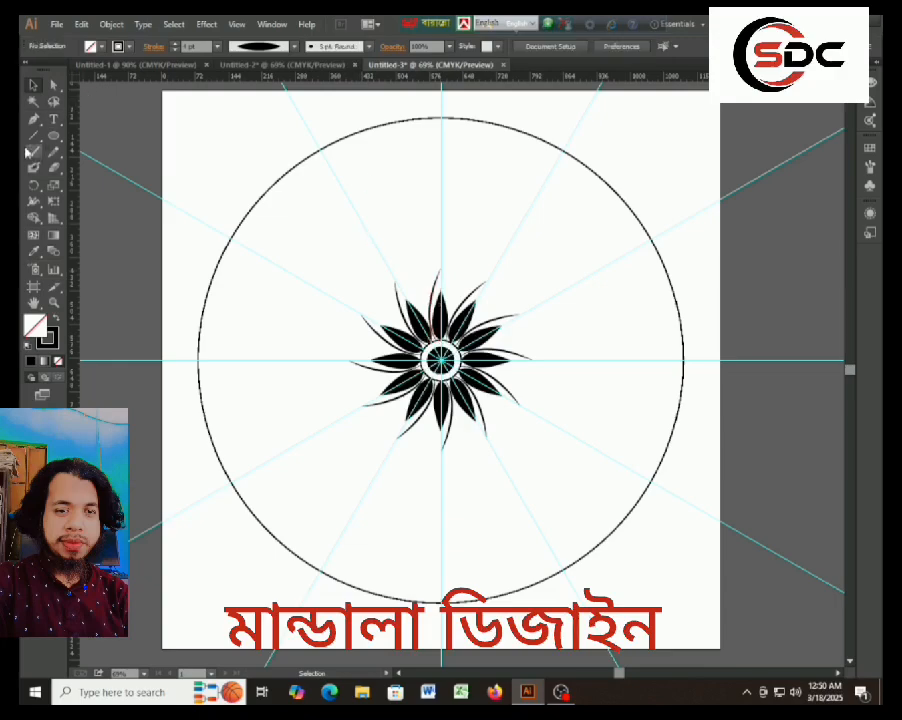
Draw the mirrored curve from the first curve's upper end to the small circle's upper-right edge, completing the pointed petal outline, and deselect it.
left_click(33, 119)
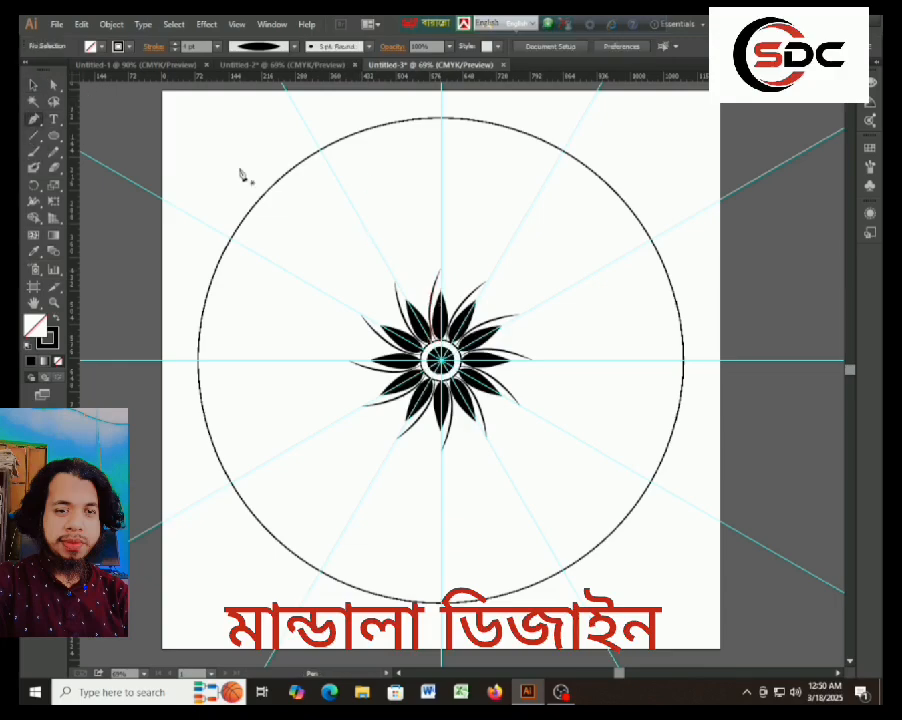
left_click(441, 270)
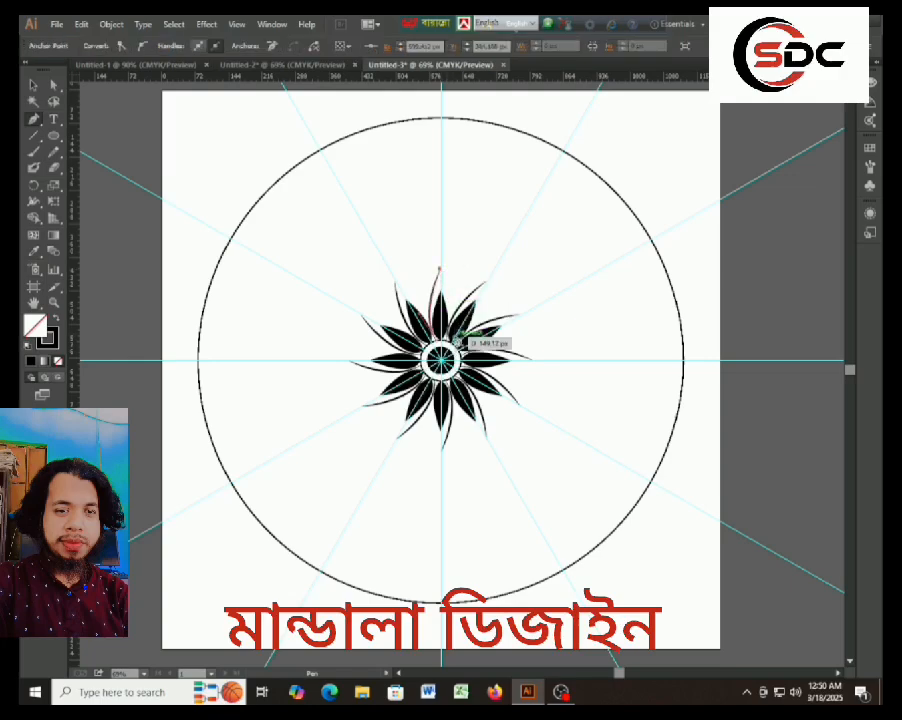
left_click_drag(450, 342, 437, 374)
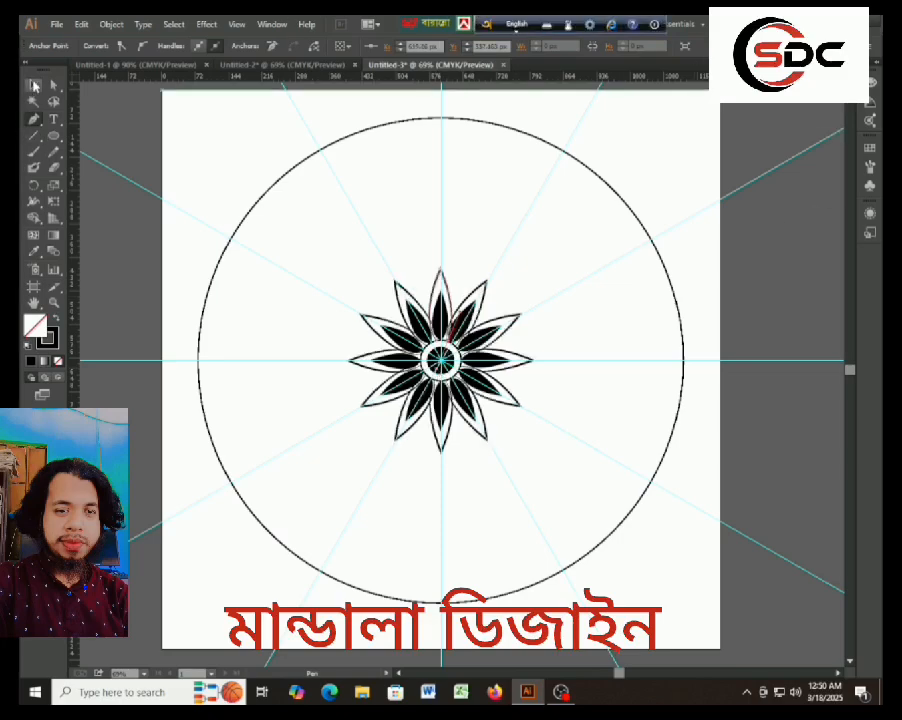
left_click(34, 86)
left_click(470, 246)
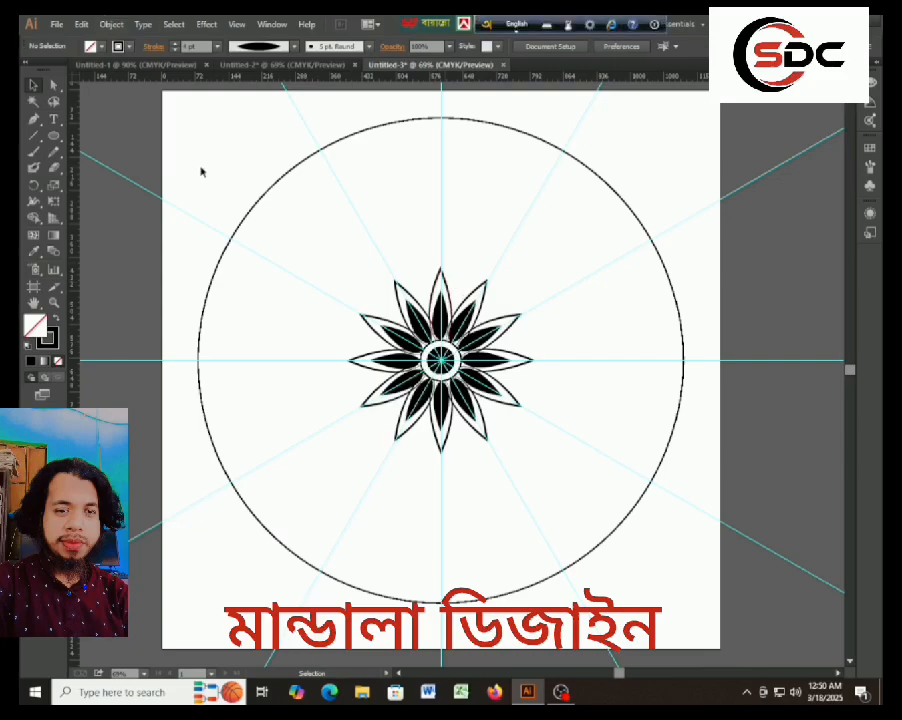
Draw a closed, rounded petal outline with the Pen tool in the gap between the top pointed petal and its left neighbour.
left_click(34, 152)
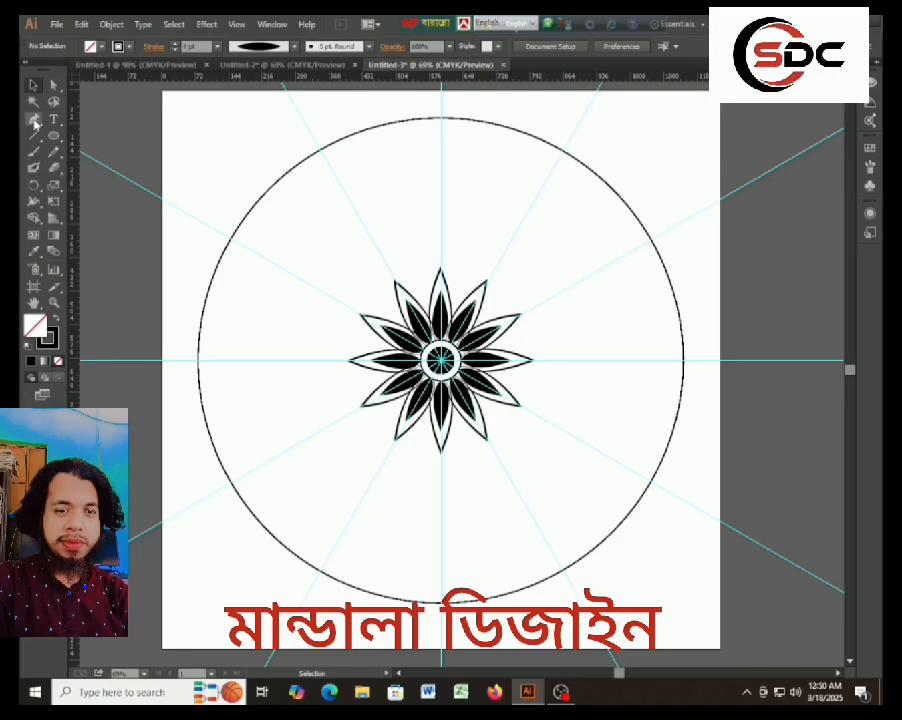
left_click(34, 121)
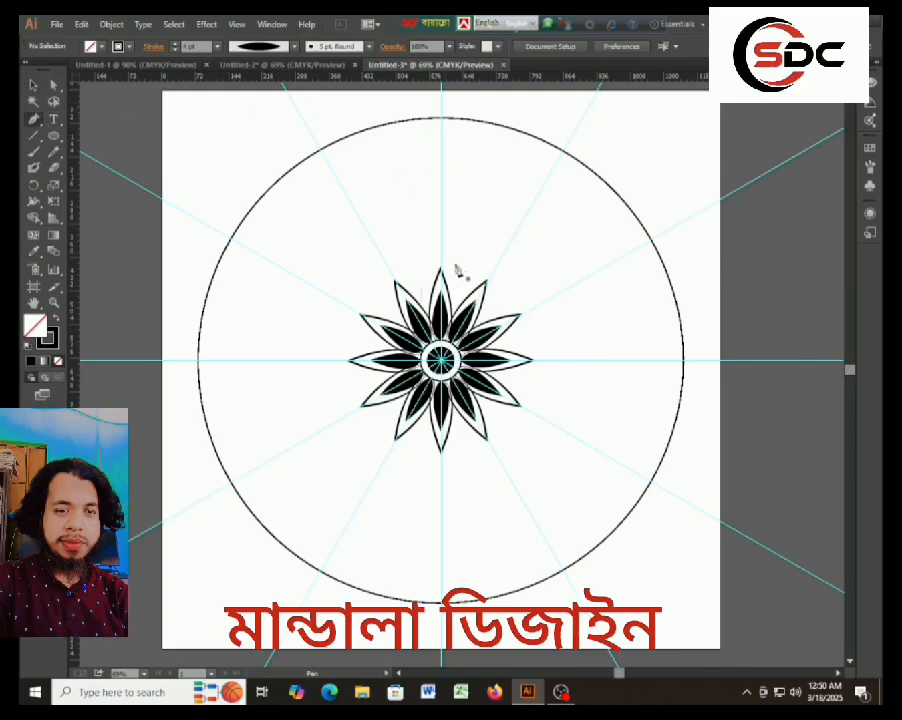
left_click_drag(413, 302, 413, 265)
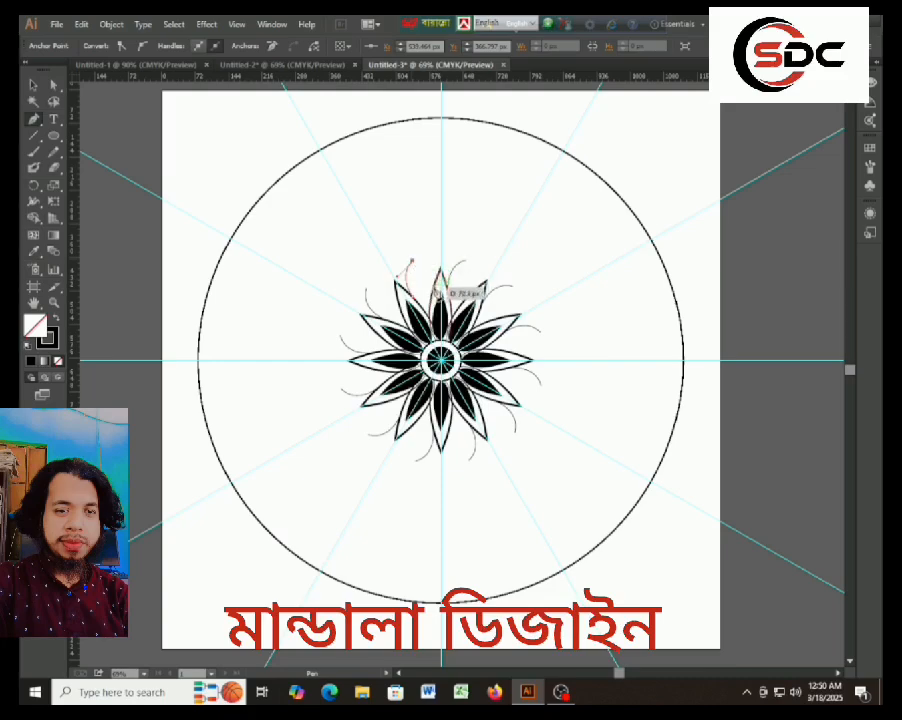
left_click_drag(435, 291, 434, 318)
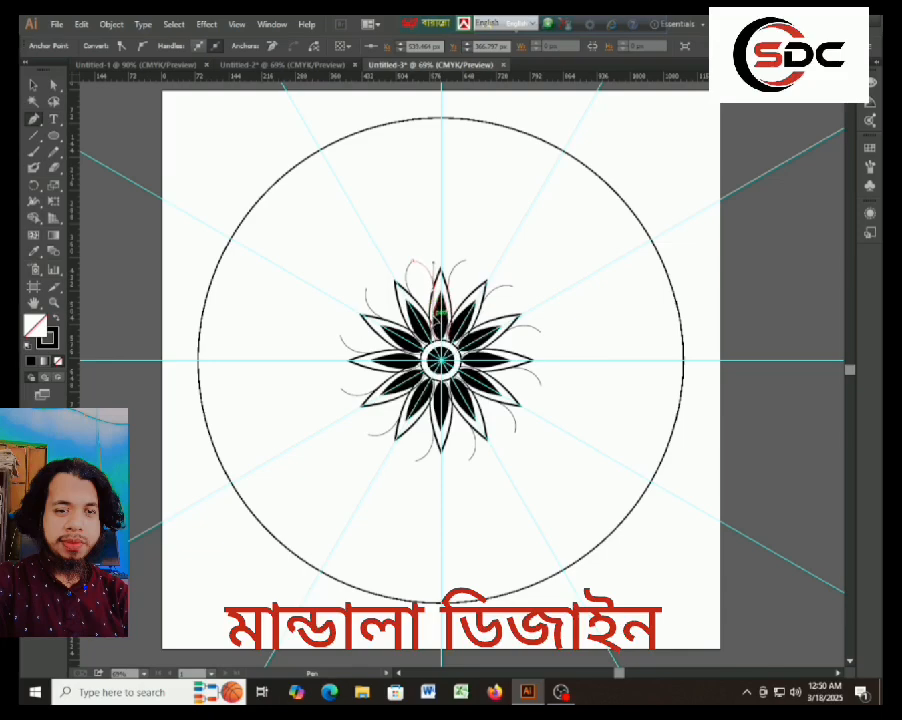
left_click(437, 316)
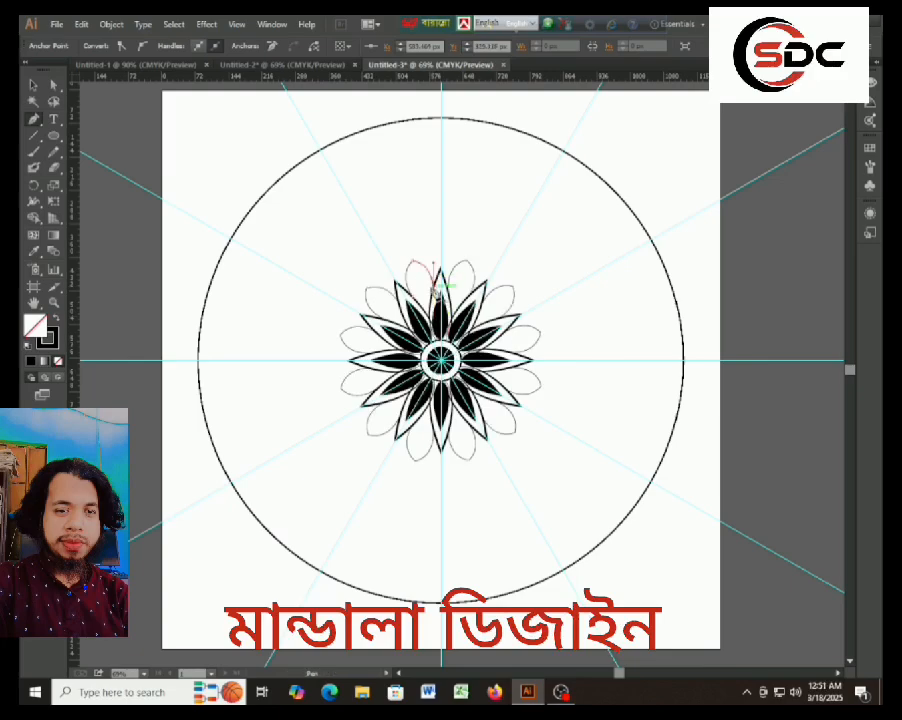
left_click(31, 87)
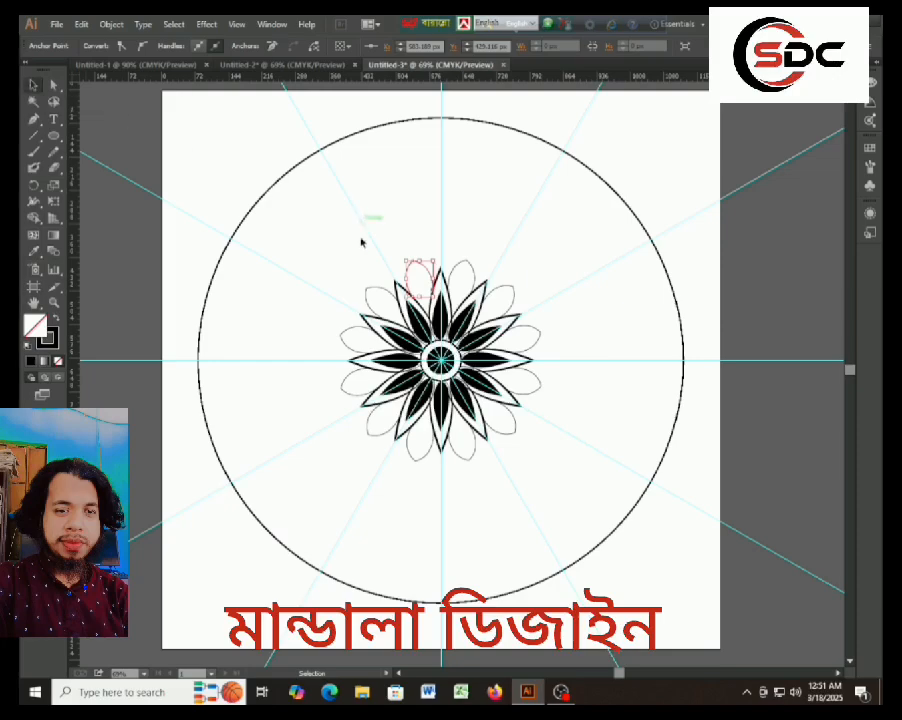
left_click(296, 237)
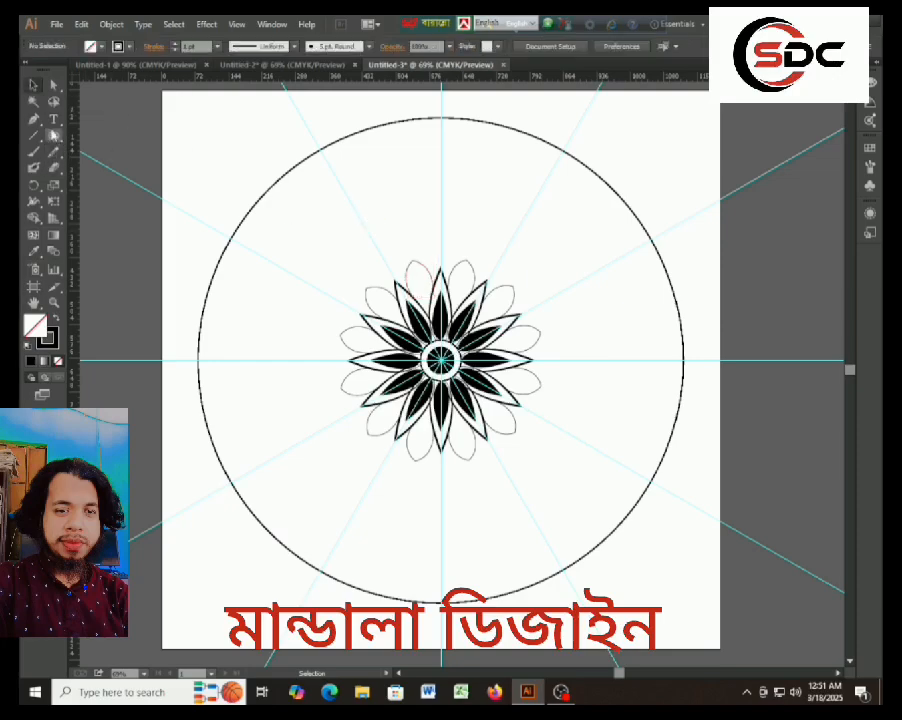
Draw a closed leaf about 48 by 40 px inside the upper-left rounded petal and swap its black stroke to a fill.
left_click(33, 118)
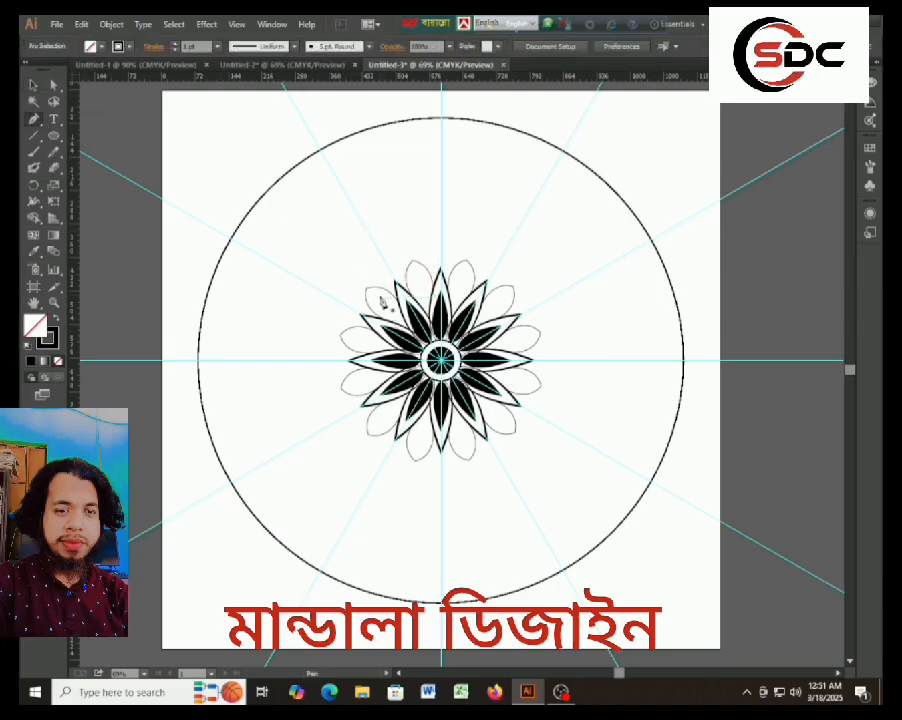
left_click(372, 292)
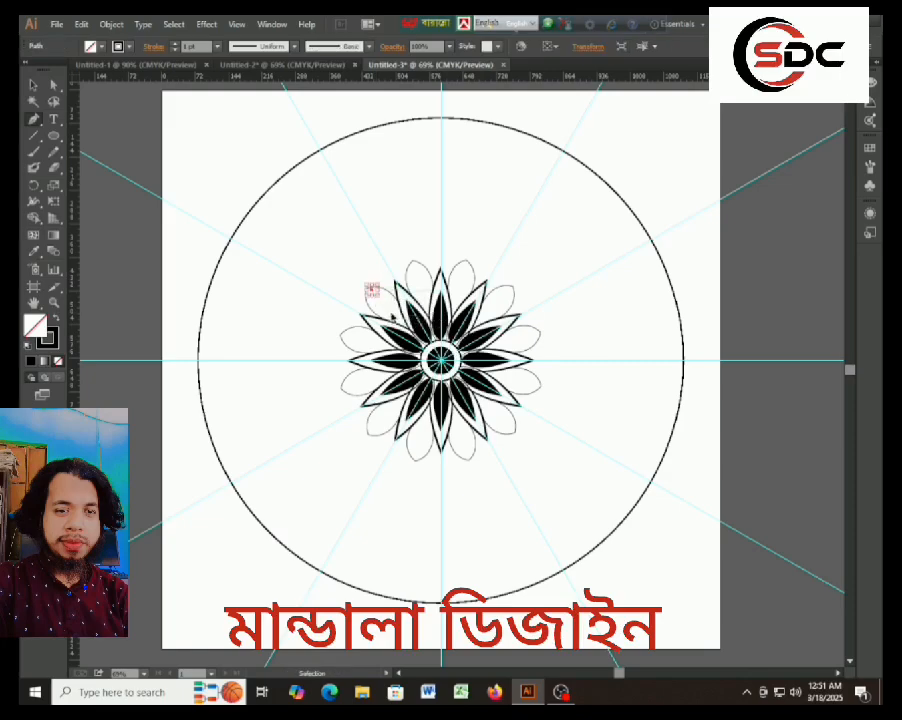
key("ctrl+z")
left_click(371, 296)
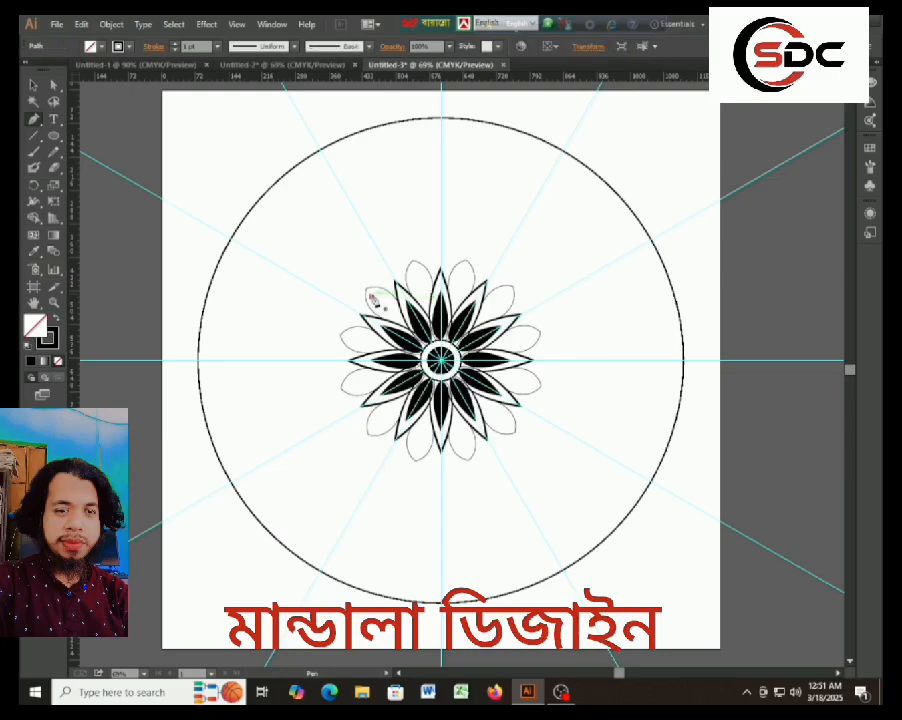
left_click_drag(394, 316, 412, 315)
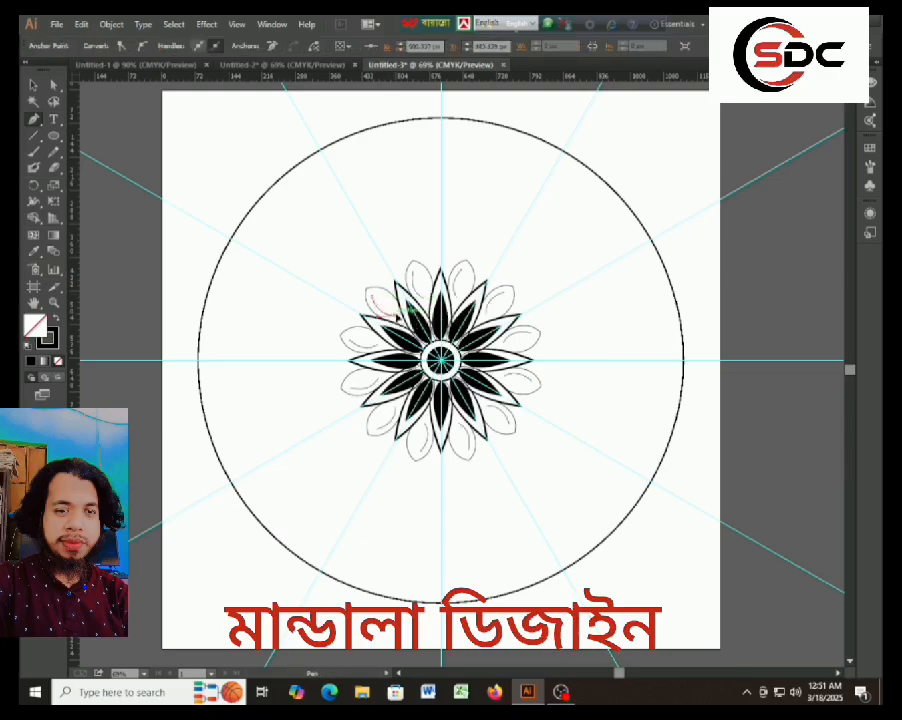
left_click_drag(372, 298, 348, 297)
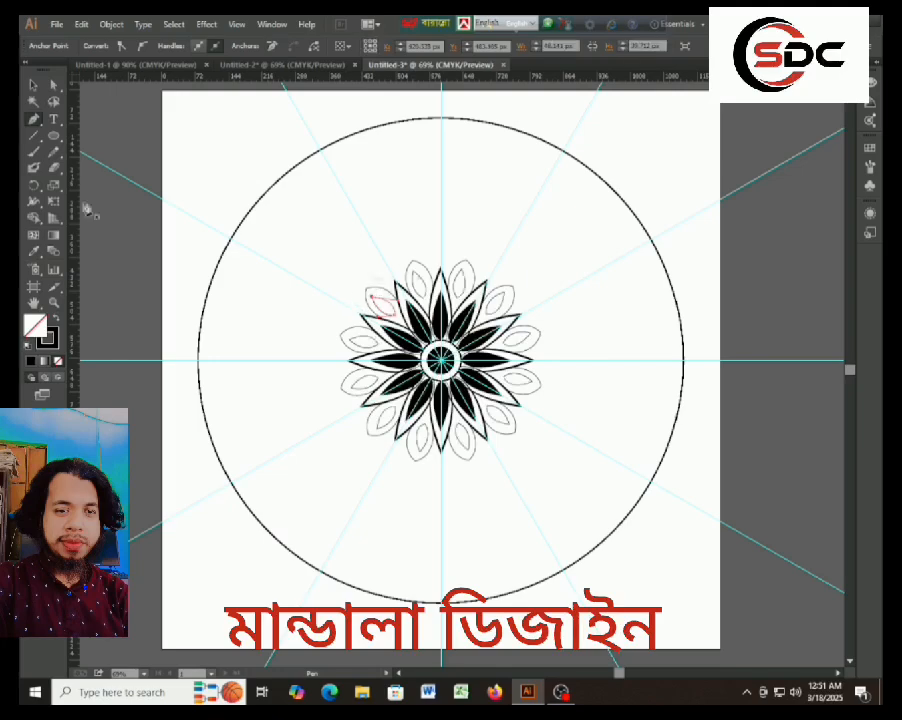
left_click(57, 318)
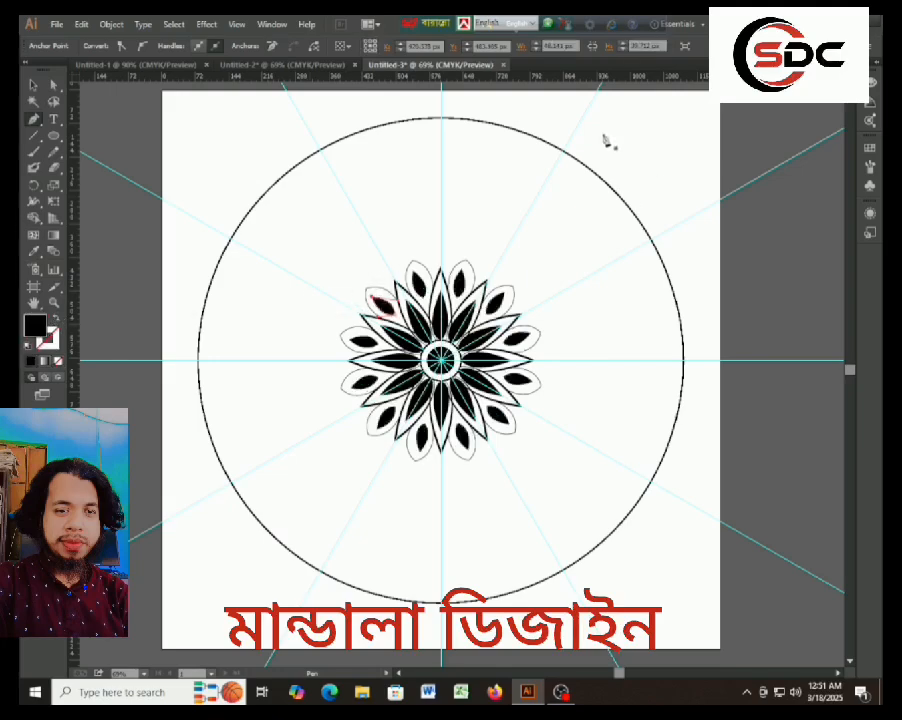
left_click(34, 86)
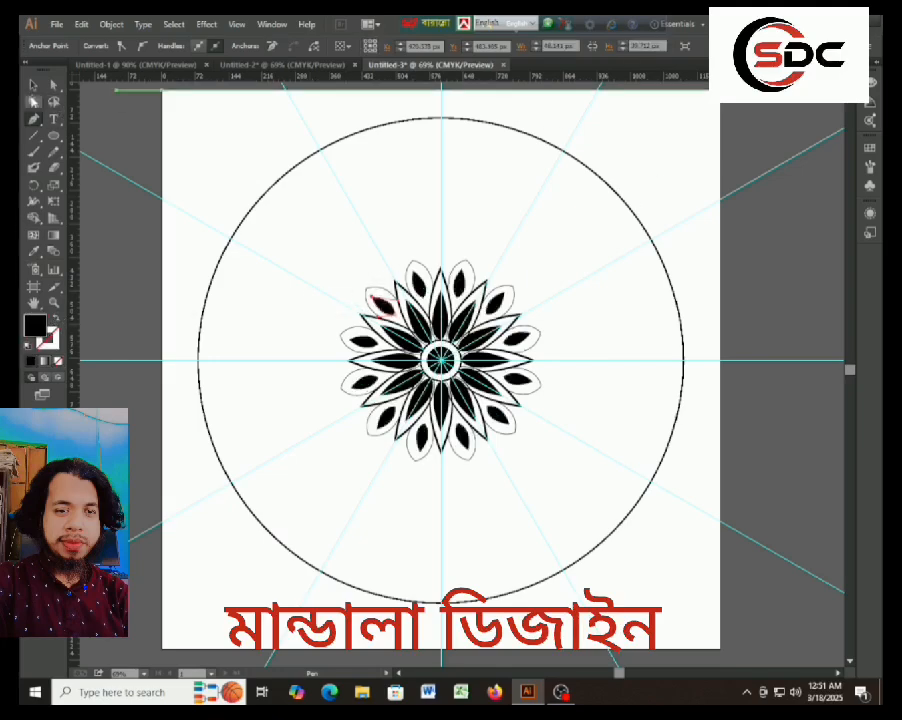
left_click(239, 177)
Enlarge the black leaf about its centre and nudge it to sit evenly inside the rounded petal outline.
left_click(387, 308)
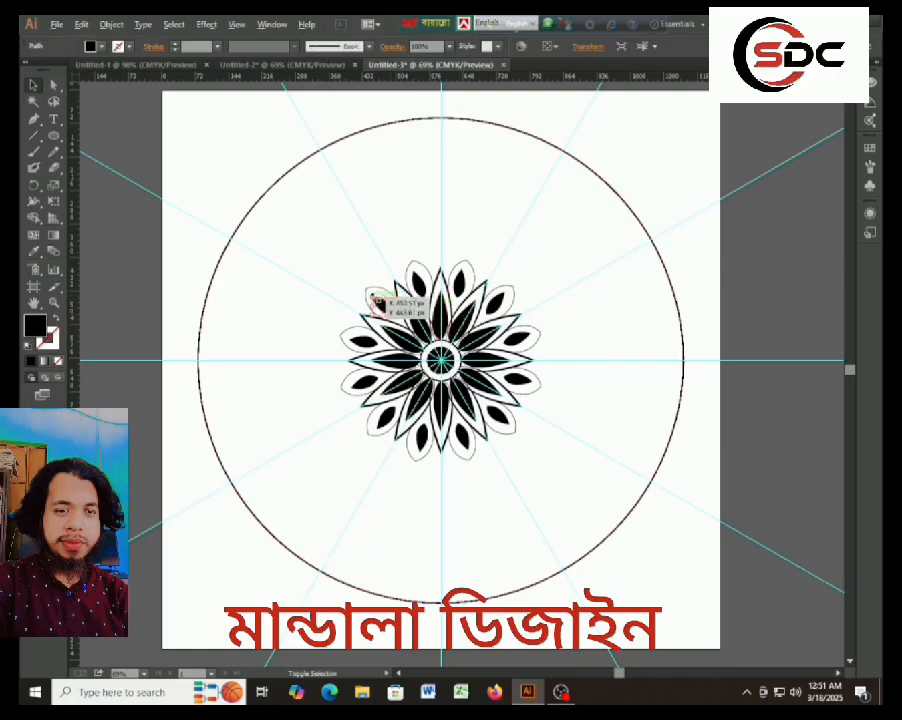
left_click_drag(376, 299, 372, 296)
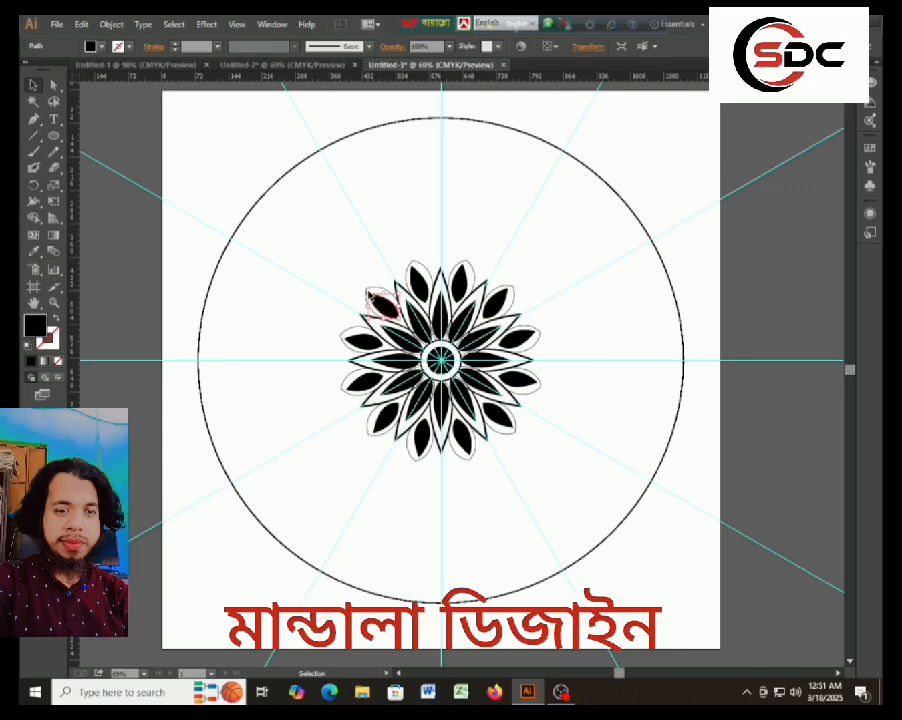
left_click(320, 284)
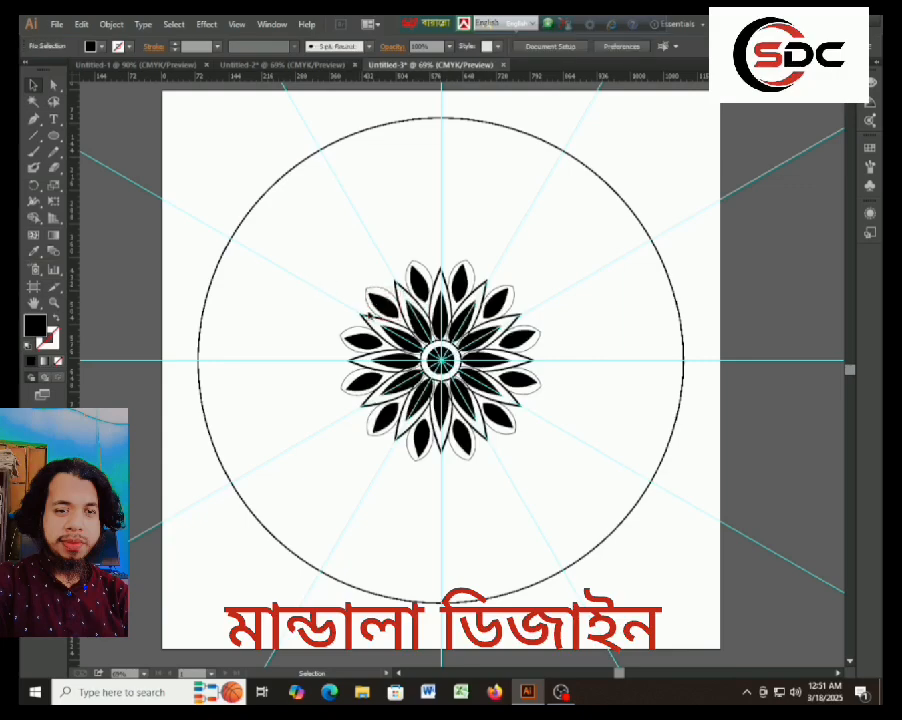
left_click_drag(391, 309, 394, 311)
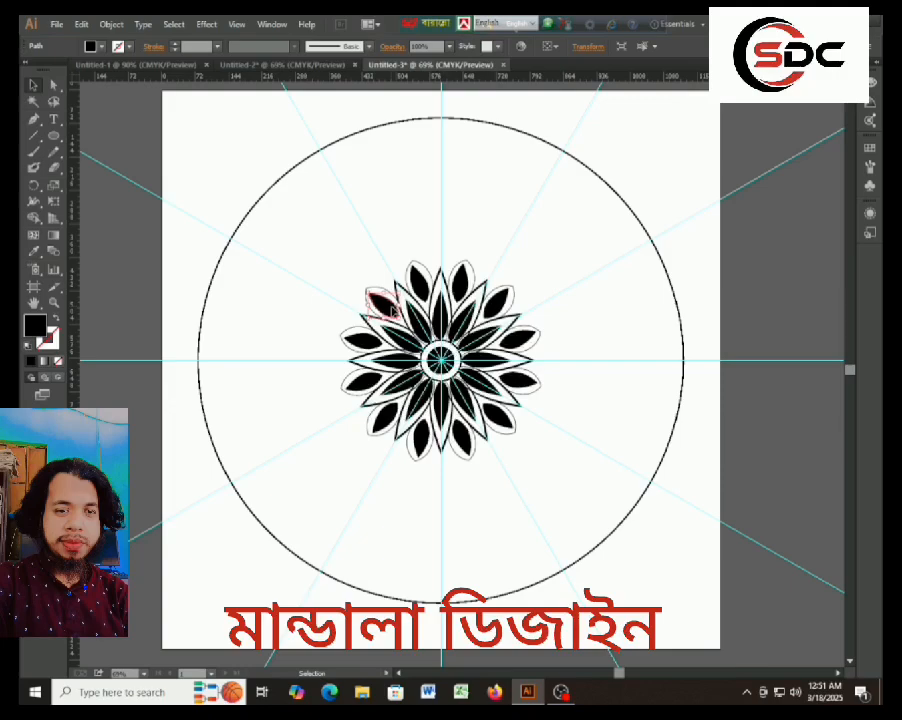
left_click(322, 252)
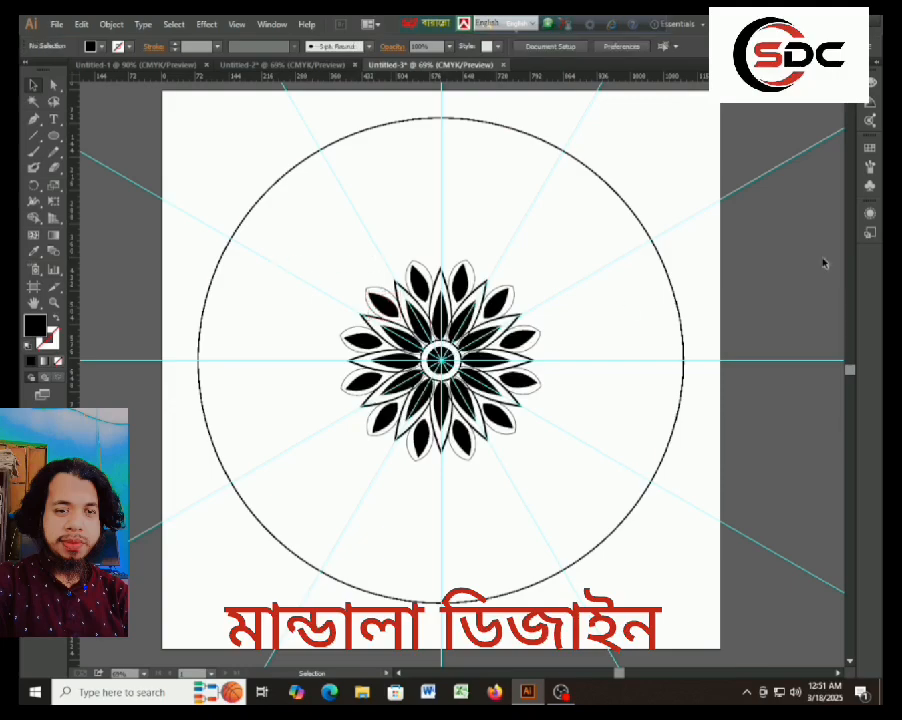
Draw a circle from the guides' intersection that encloses all the petals and swap its black fill to a stroke.
left_click(54, 138)
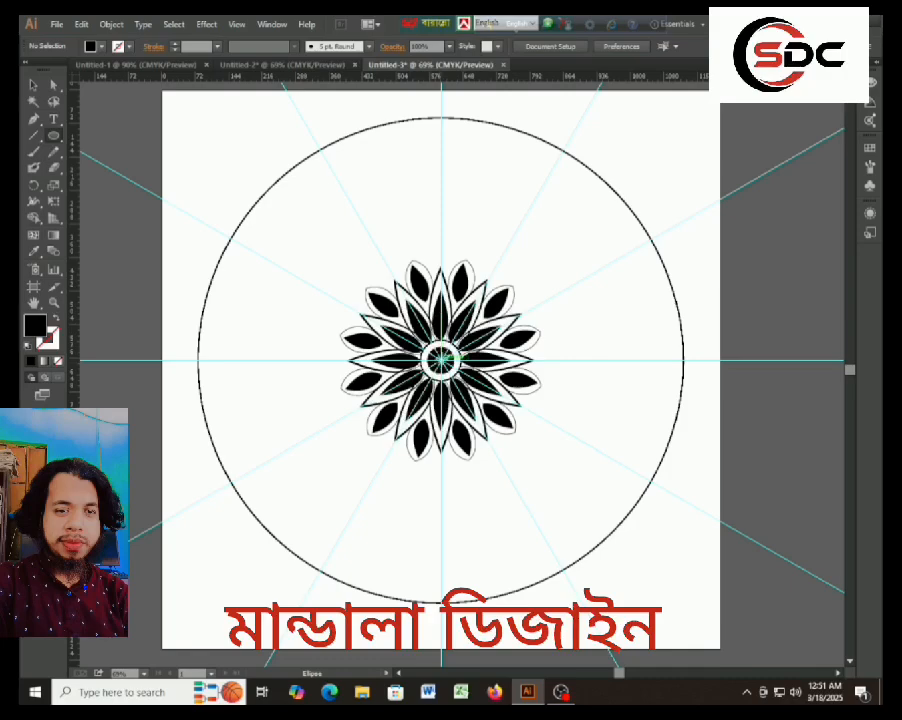
left_click_drag(440, 358, 512, 476)
left_click(55, 318)
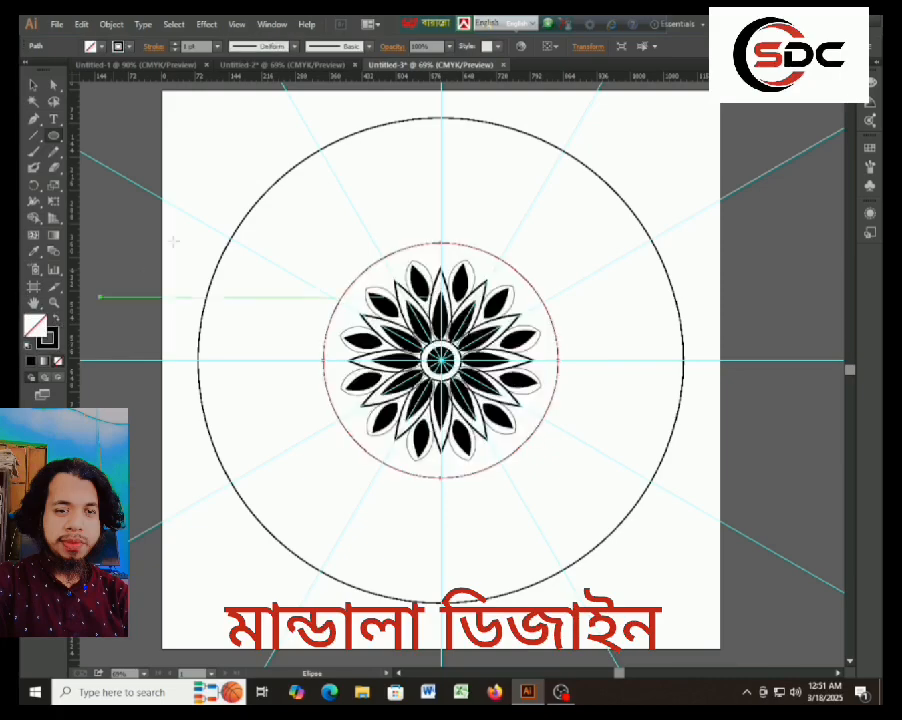
Add a smaller concentric copy of the circle enclosing the petals, scaled about its centre to touch the rounded petal tips.
left_click(32, 88)
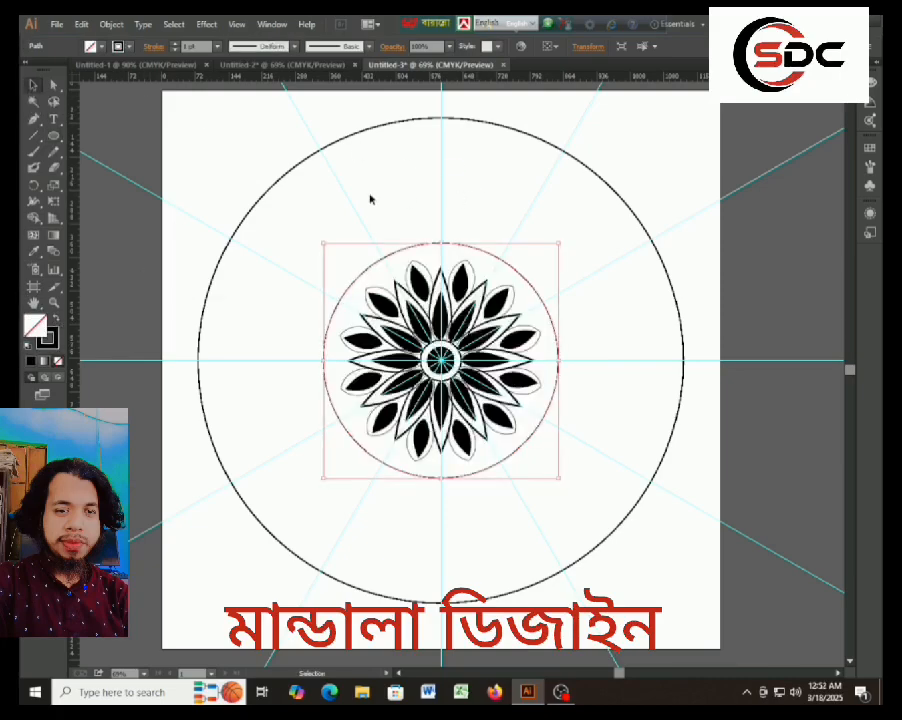
left_click(401, 230)
left_click(417, 245)
key("a")
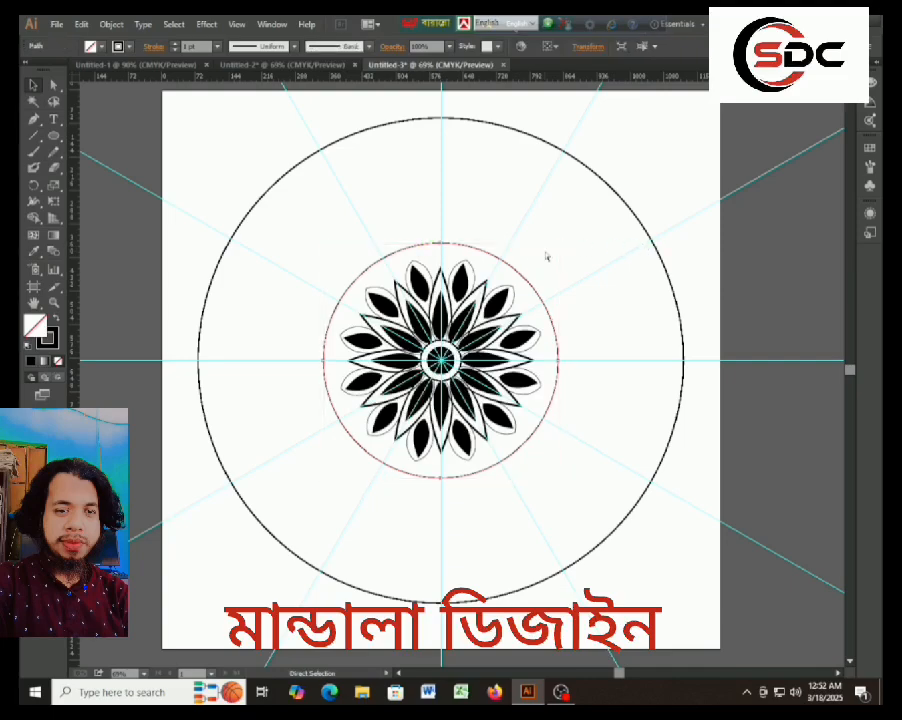
key("v")
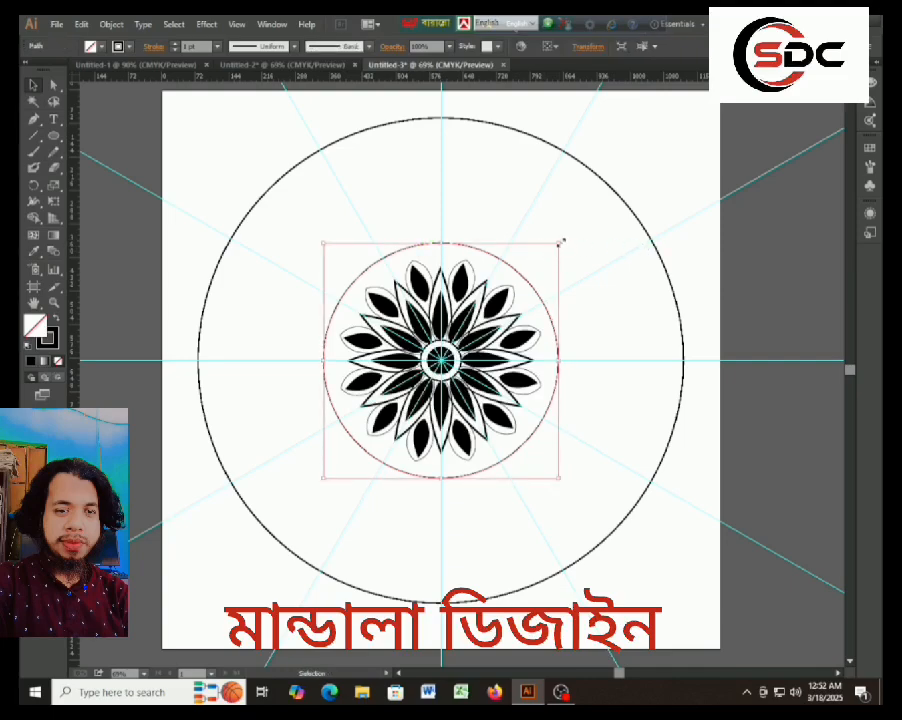
left_click_drag(561, 241, 546, 252)
left_click(172, 161)
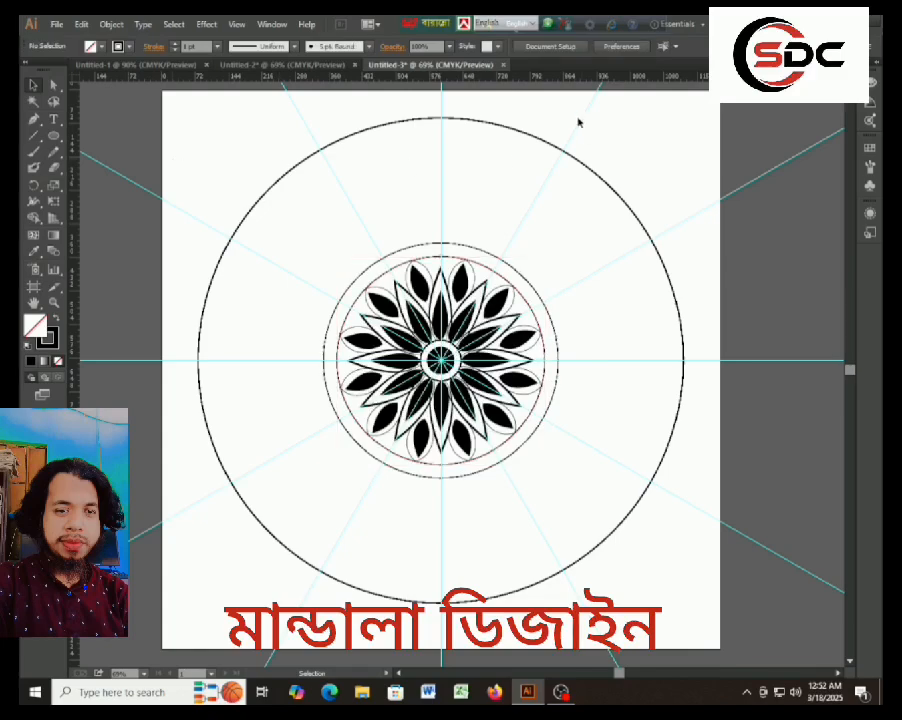
Draw a Pen tool arc in the band between the two circles, spanning the inner circle from the upper-left guide to the vertical guide.
left_click(37, 122)
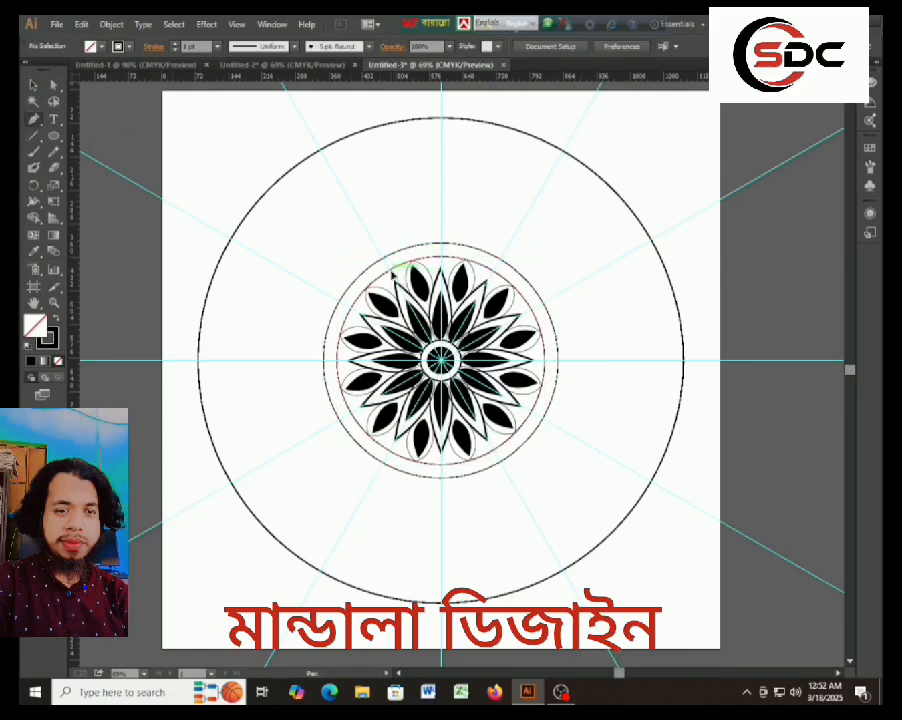
left_click(441, 258)
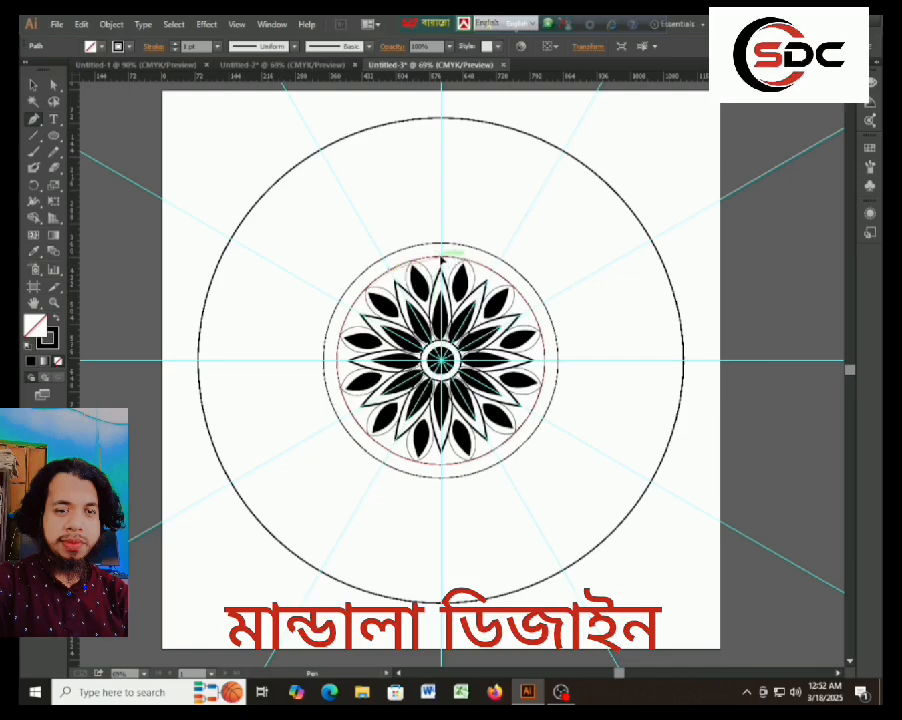
left_click_drag(441, 258, 487, 289)
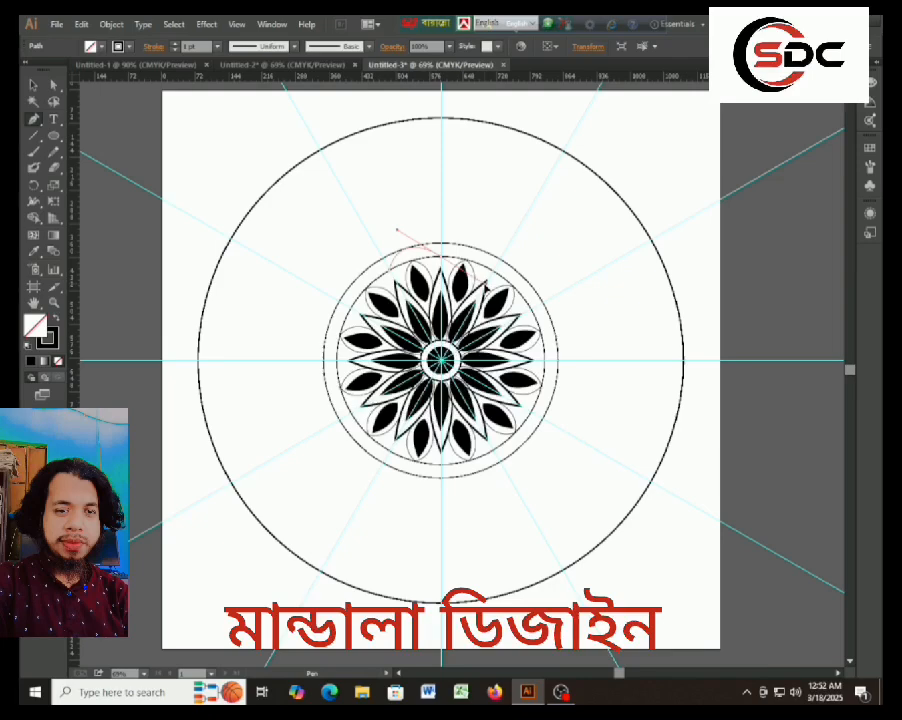
left_click_drag(486, 287, 486, 286)
left_click(441, 259)
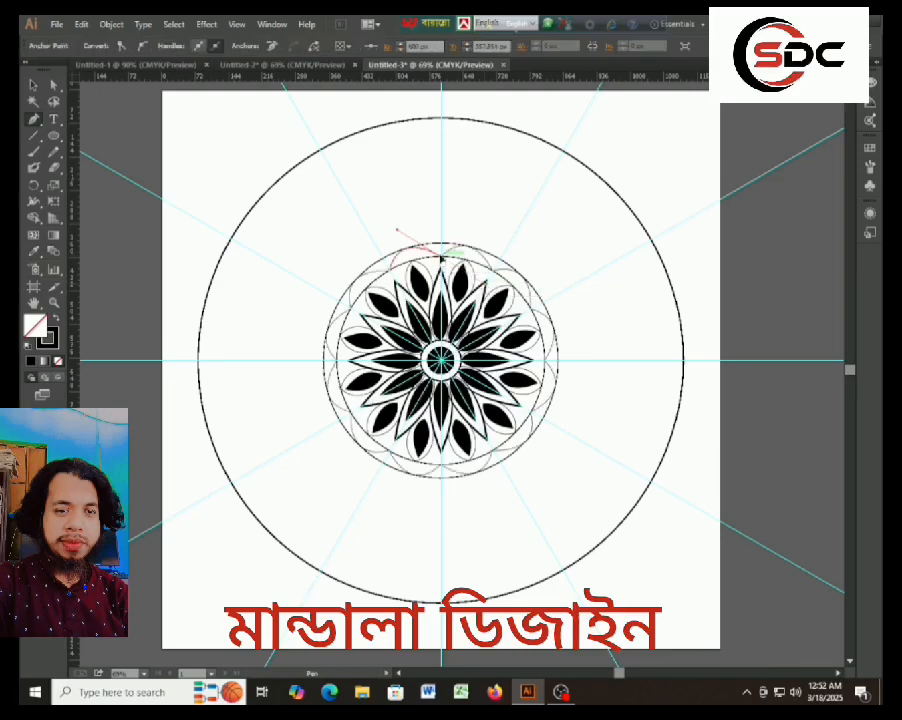
left_click(33, 87)
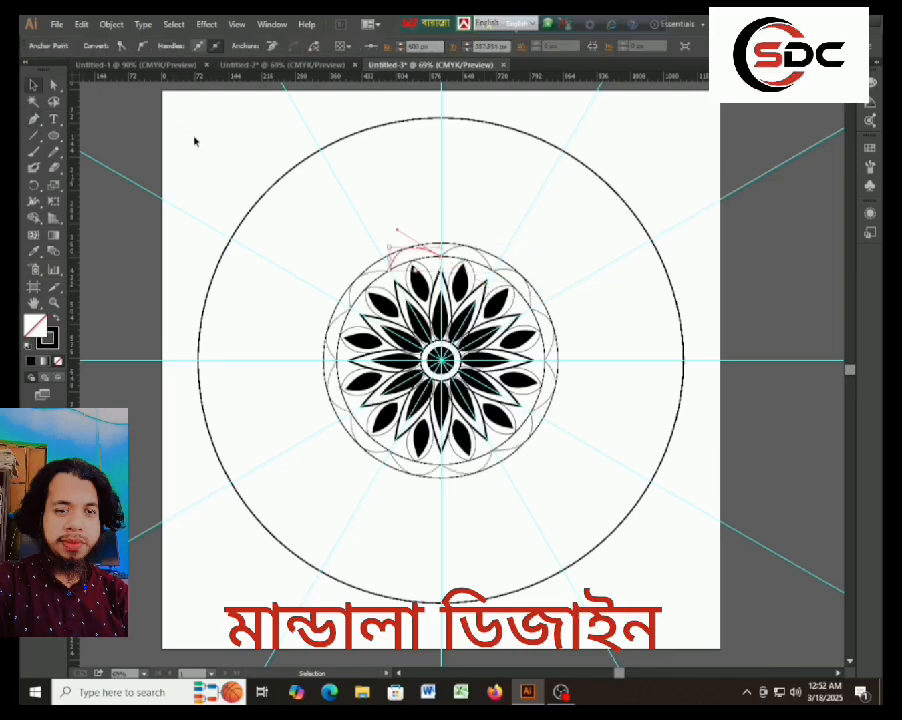
left_click(196, 141)
Draw a second, overlapping arc in the band, spanning the inner circle between the tips of the two uppermost rounded petals.
left_click(33, 119)
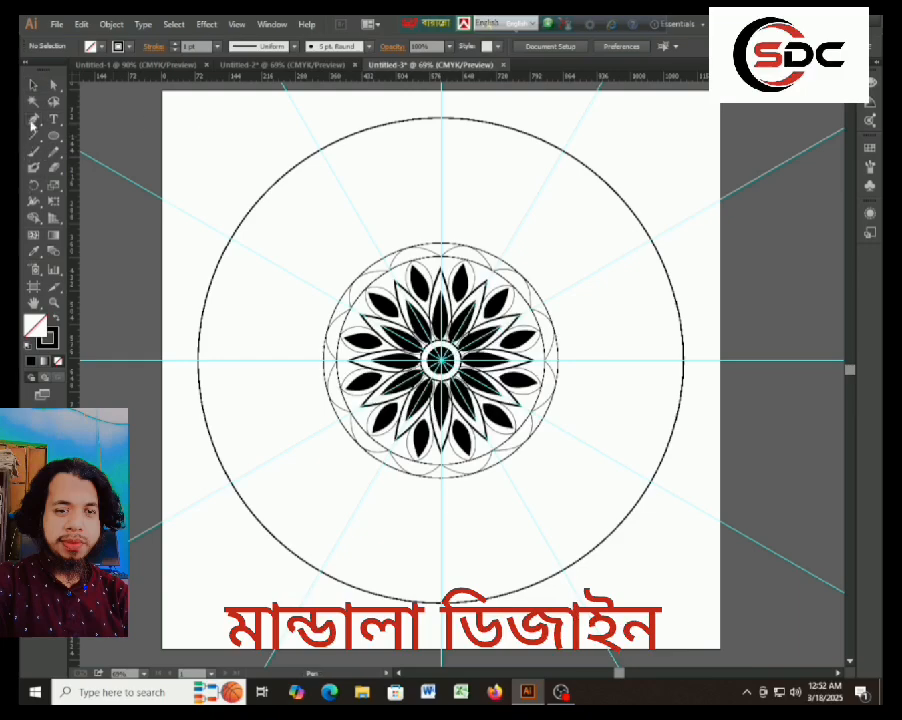
left_click(418, 263)
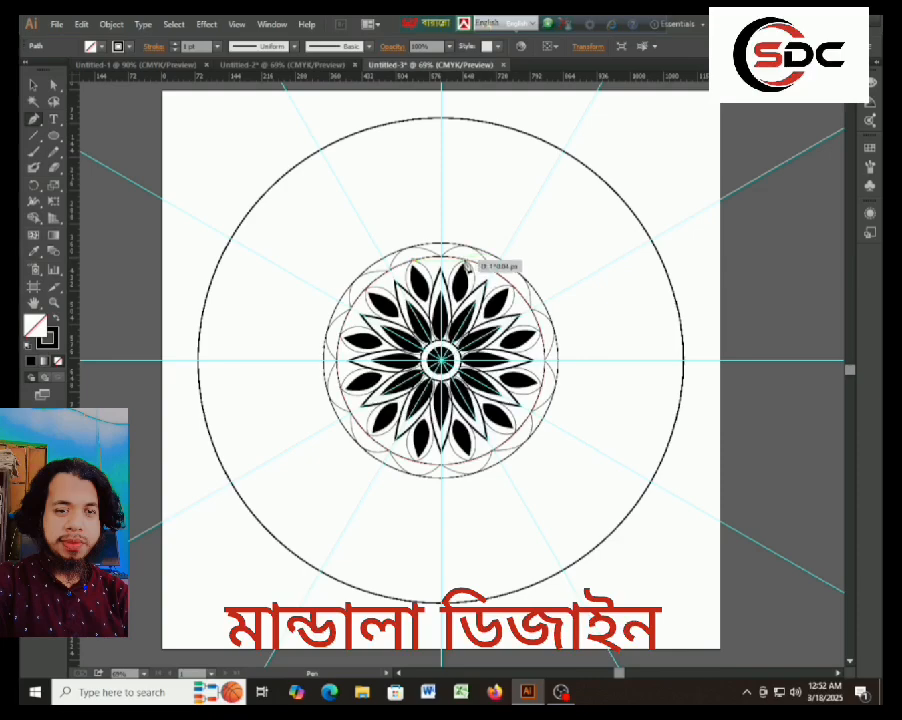
left_click_drag(467, 261, 498, 297)
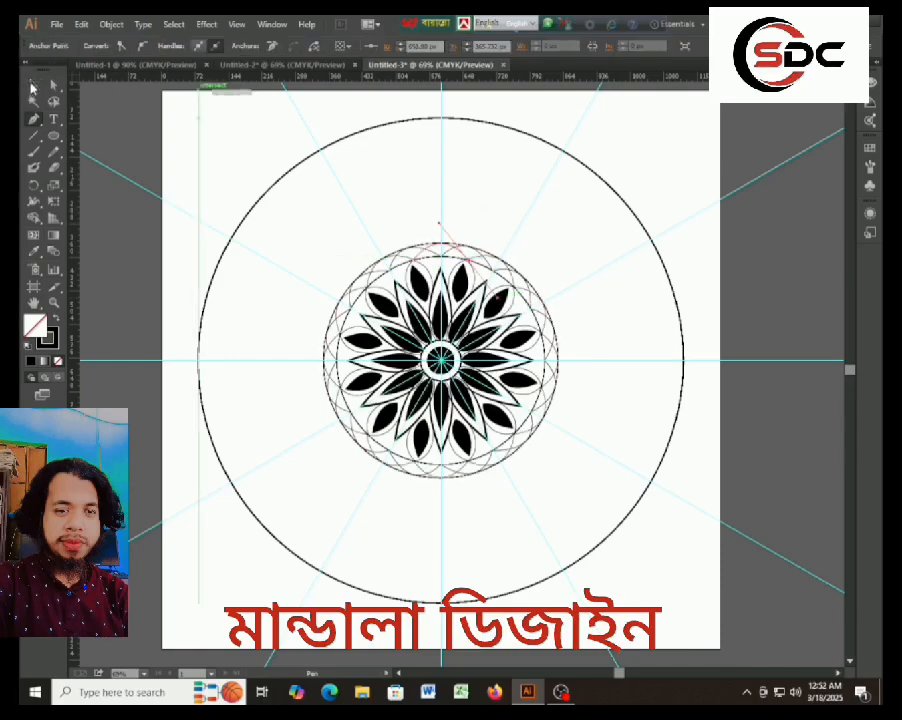
left_click(33, 86)
left_click(200, 166)
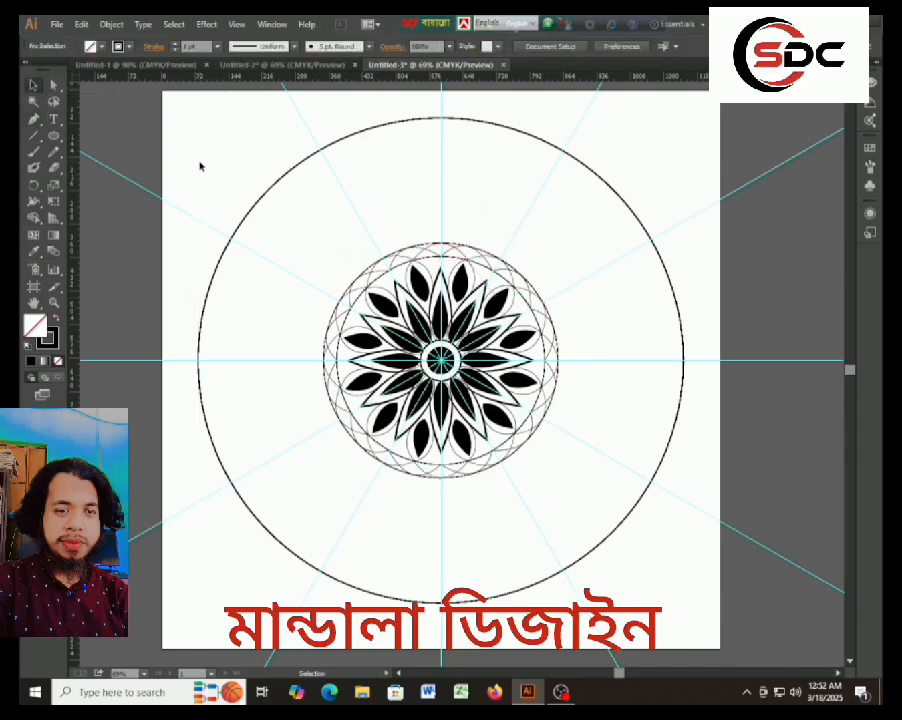
Draw a closed heart on the vertical guide with the Pen tool, its point resting on the top of the outer band circle.
left_click(33, 119)
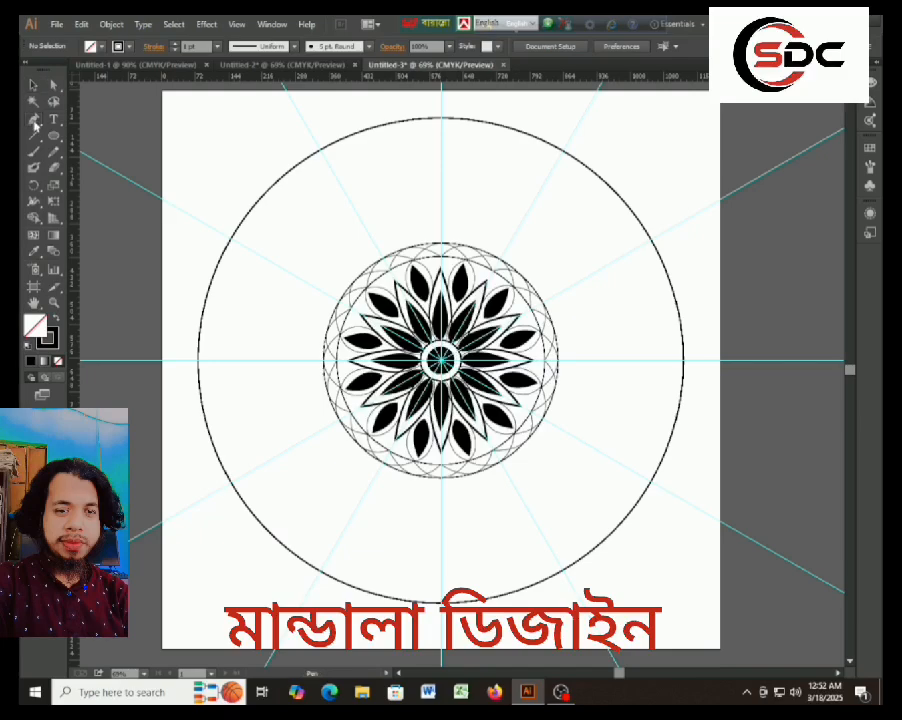
left_click(441, 245)
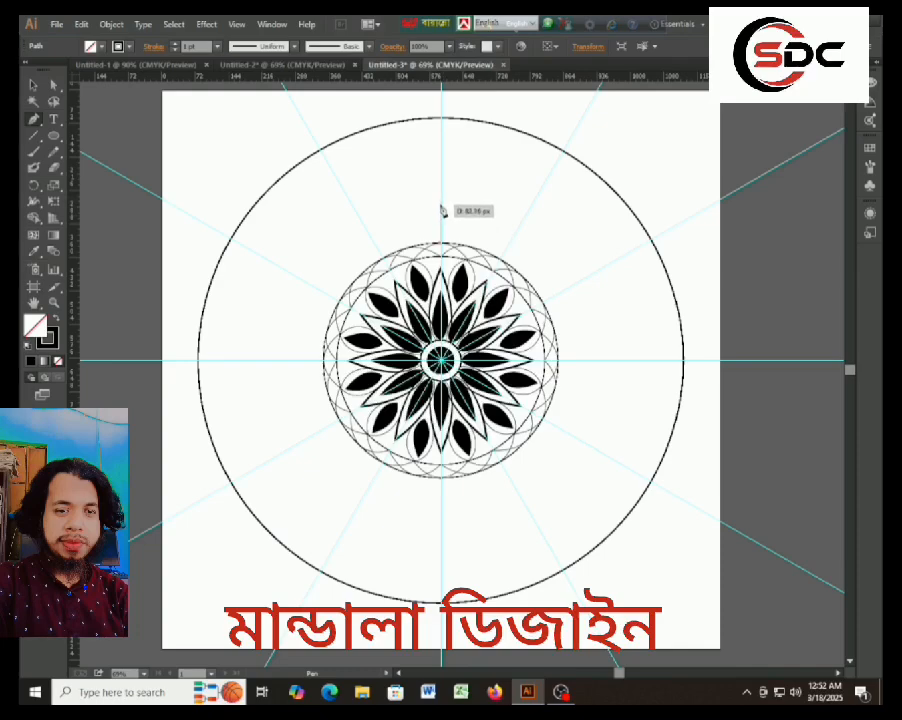
left_click_drag(441, 210, 410, 307)
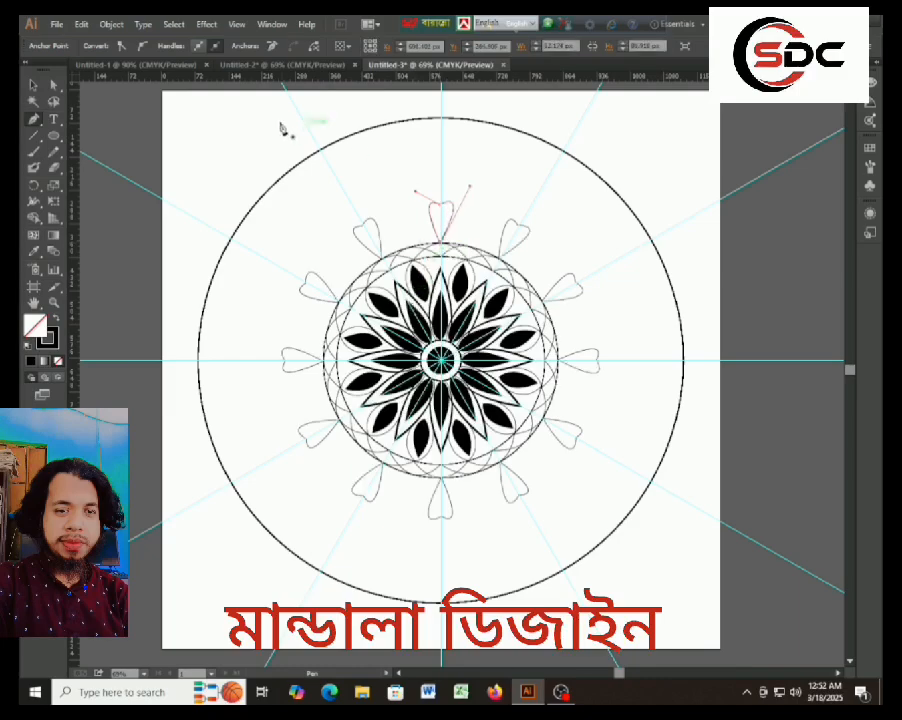
left_click(33, 87)
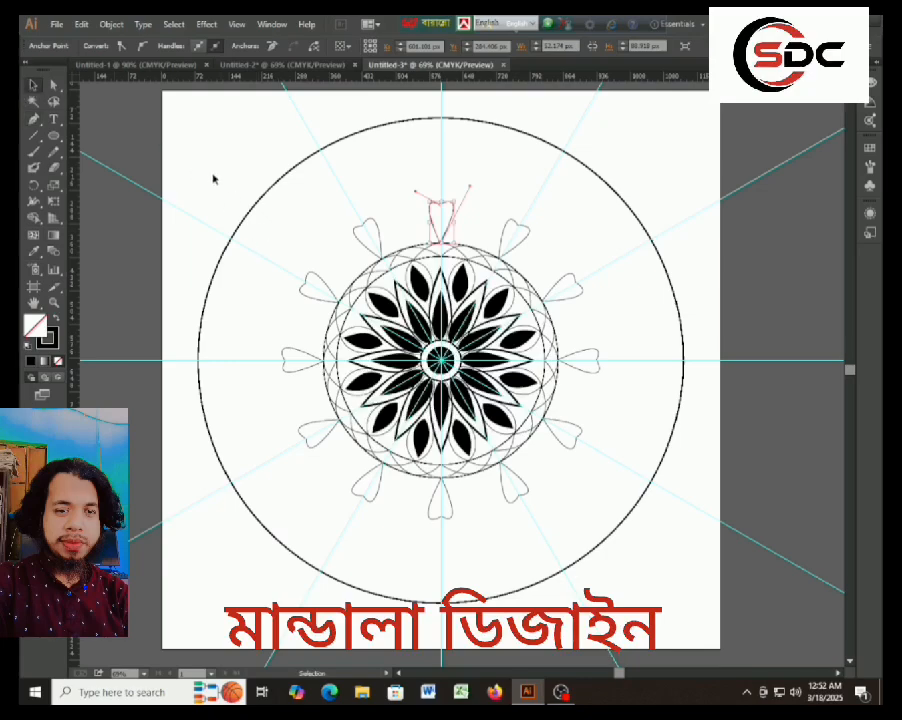
left_click(550, 211)
Increase the stroke weight of the heart on the vertical guide.
left_click(449, 216)
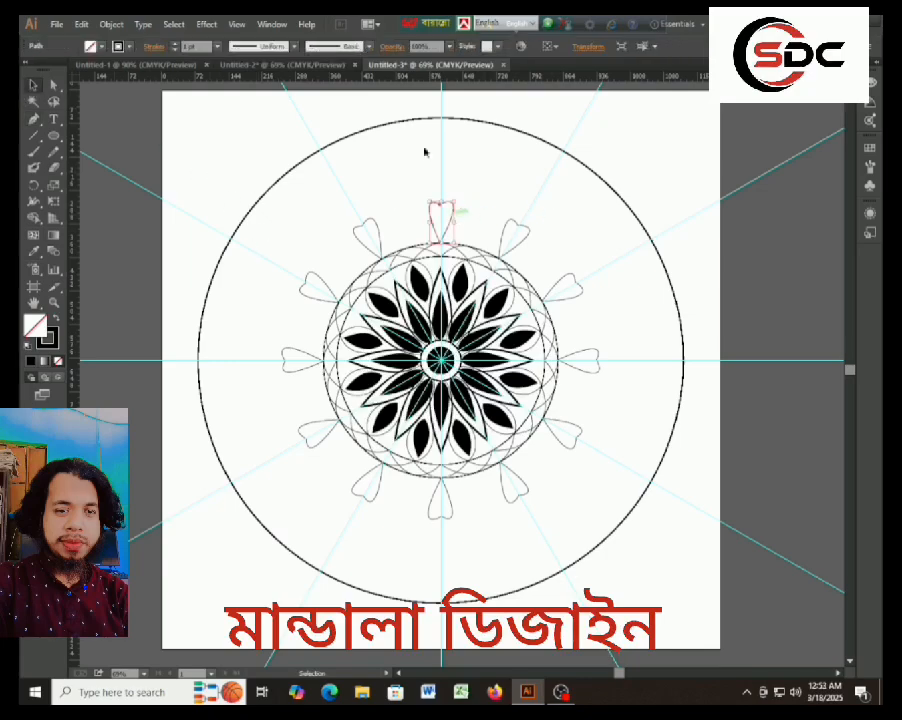
left_click(175, 47)
left_click(175, 47)
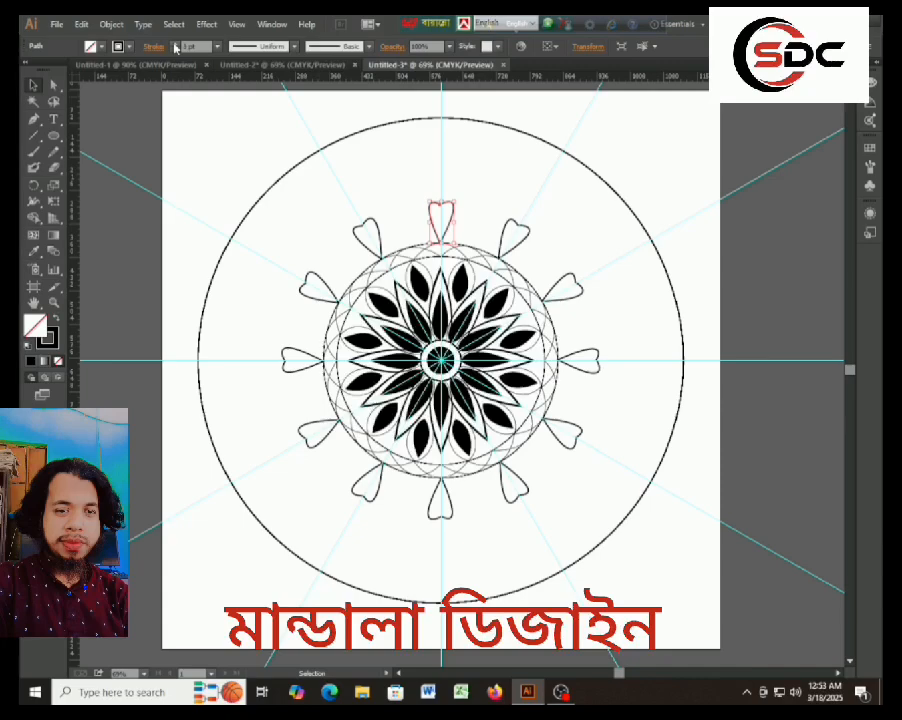
left_click(224, 150)
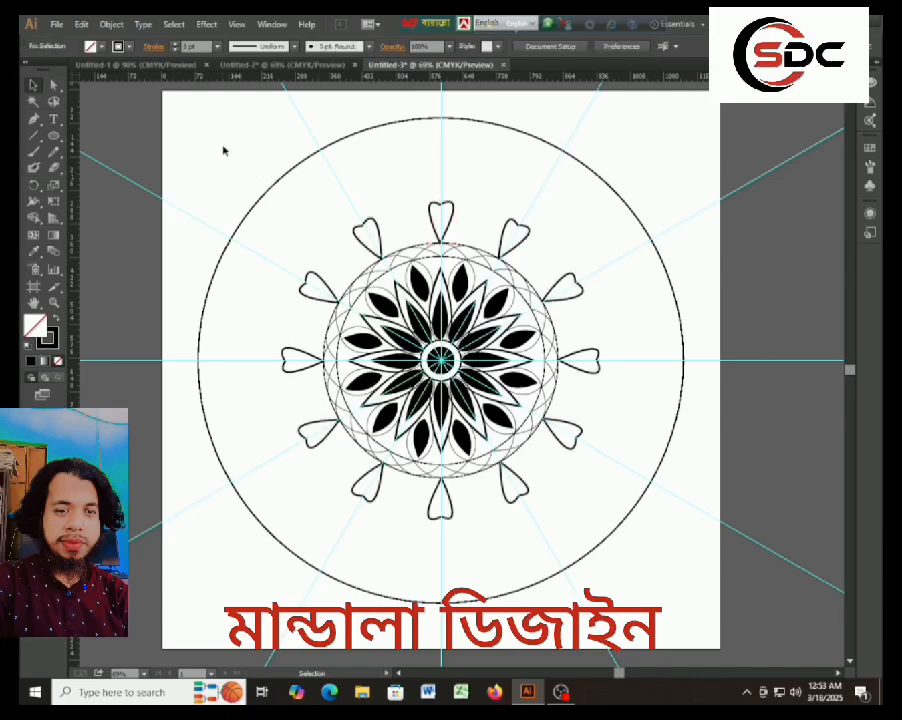
Draw a second closed heart about 61 by 82 px between the top heart and its left neighbour, with its point on the band circle.
left_click(33, 118)
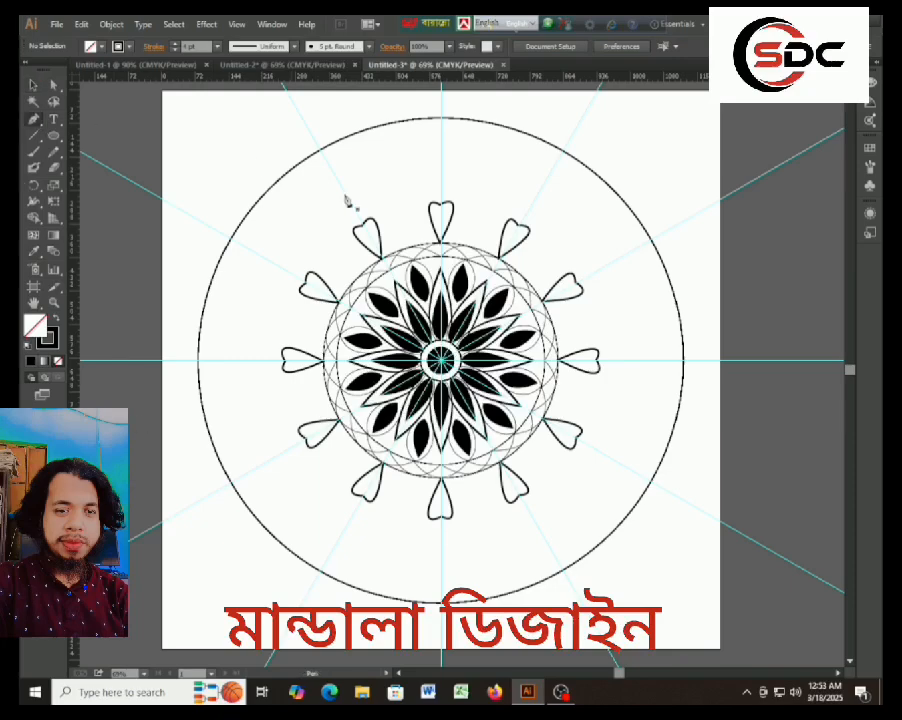
left_click(415, 253)
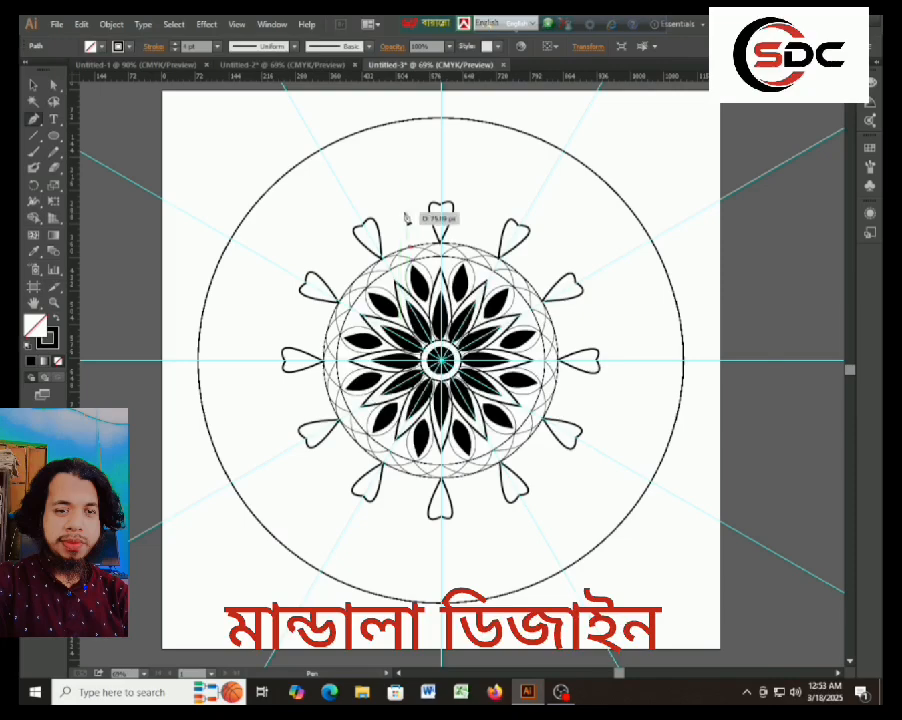
mouse_move(402, 214)
left_mouse_down()
mouse_move(436, 209)
mouse_move(437, 217)
left_mouse_up()
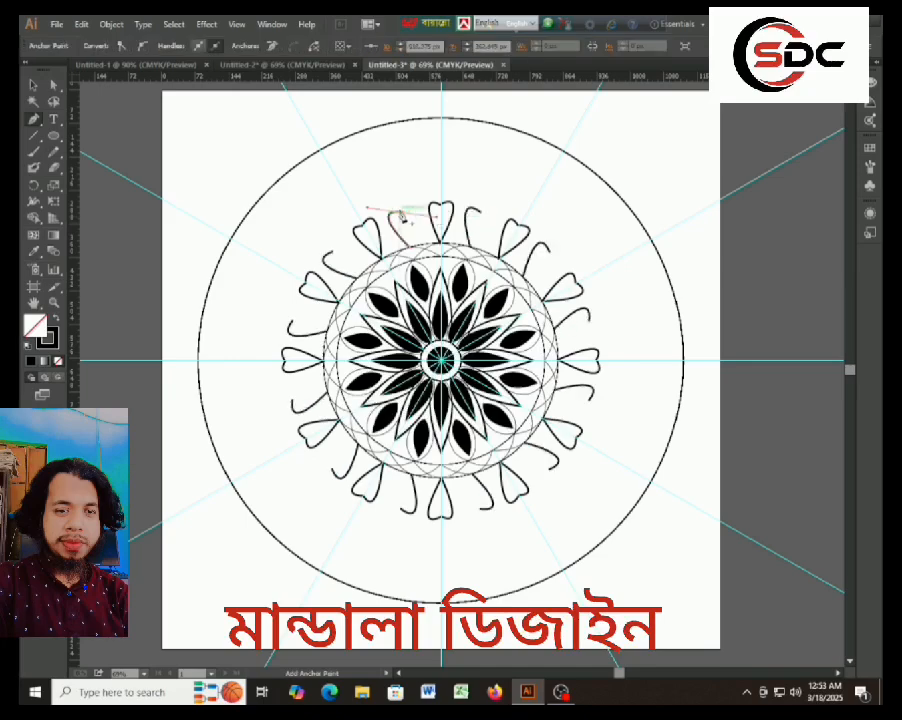
left_click(403, 212)
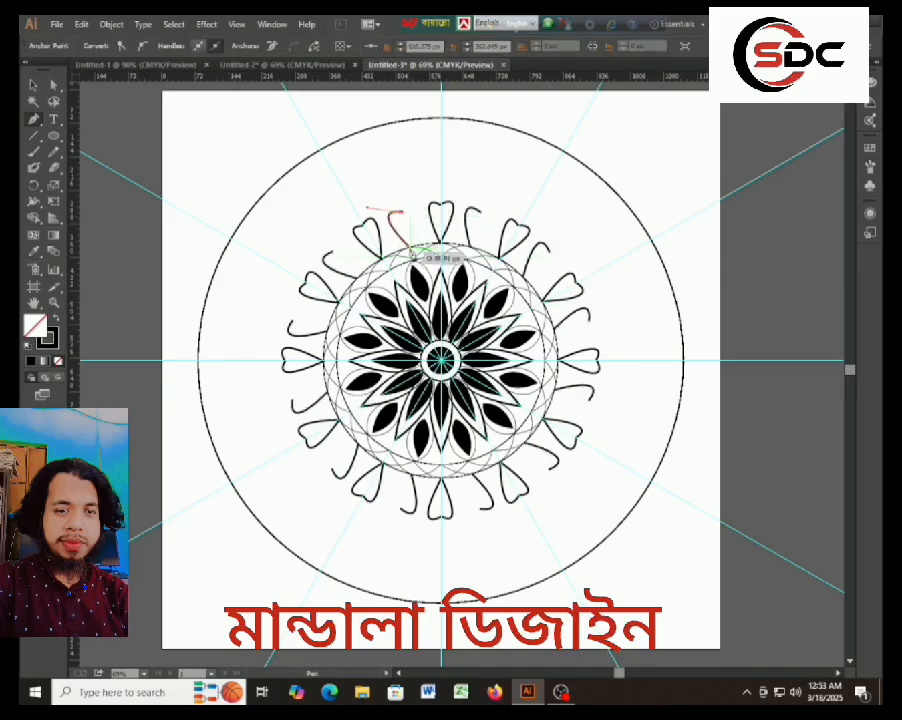
left_click_drag(410, 246, 392, 312)
left_click(33, 85)
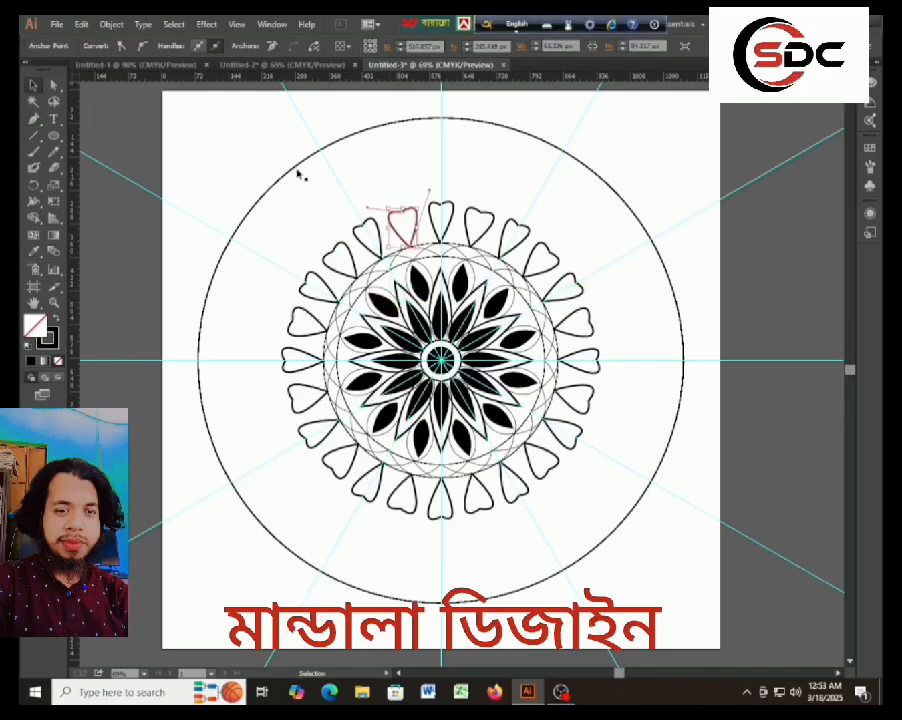
left_click(221, 143)
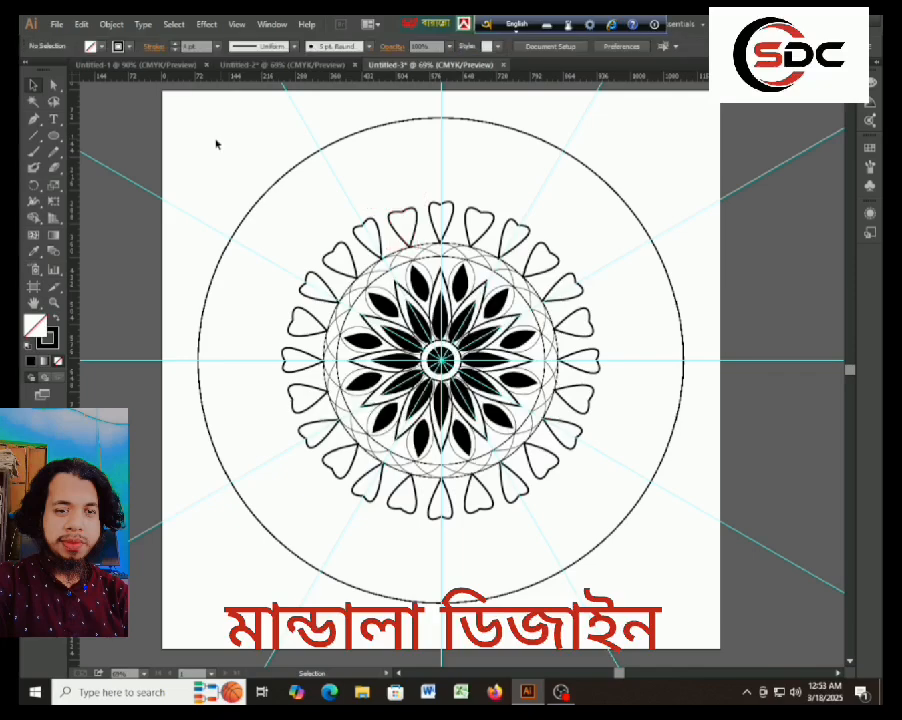
Draw a curve from the second heart's notch around the outside of its right lobe down to the band circle.
left_click(33, 118)
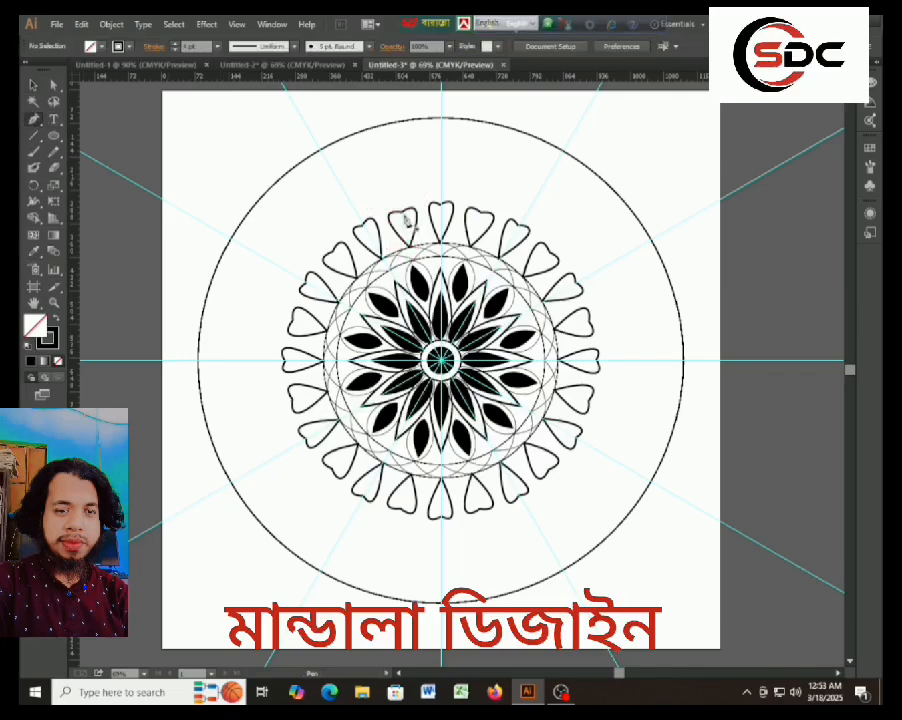
left_click(404, 212)
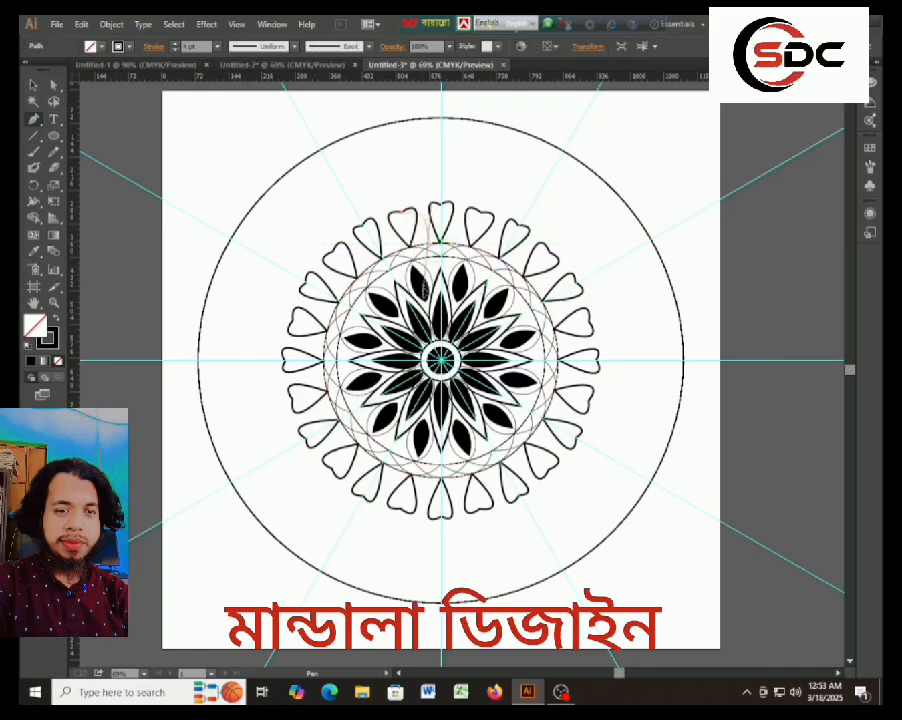
left_click_drag(430, 244, 431, 325)
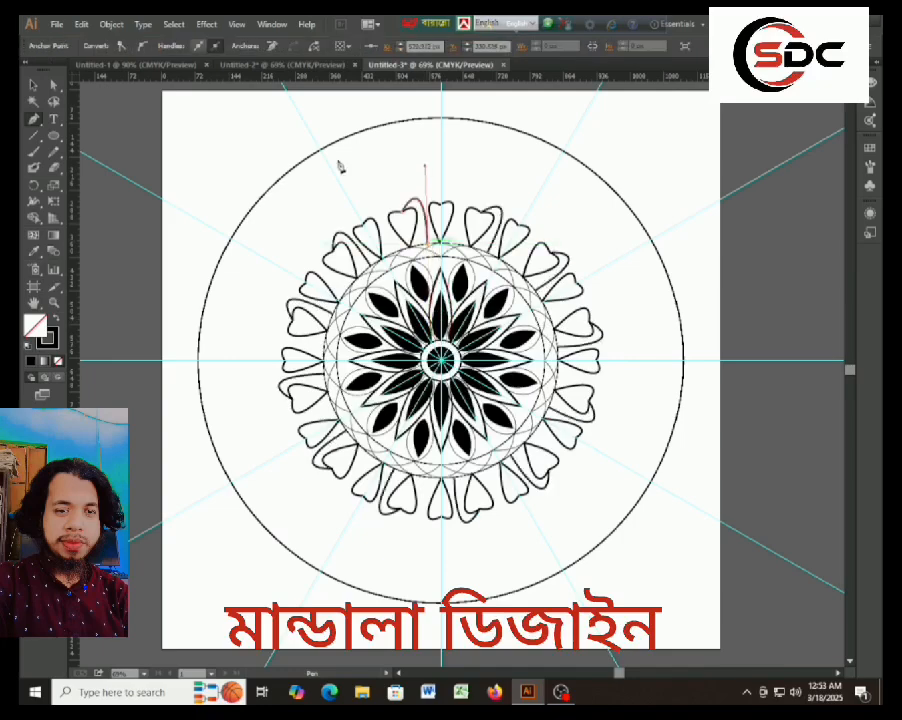
left_click(34, 85)
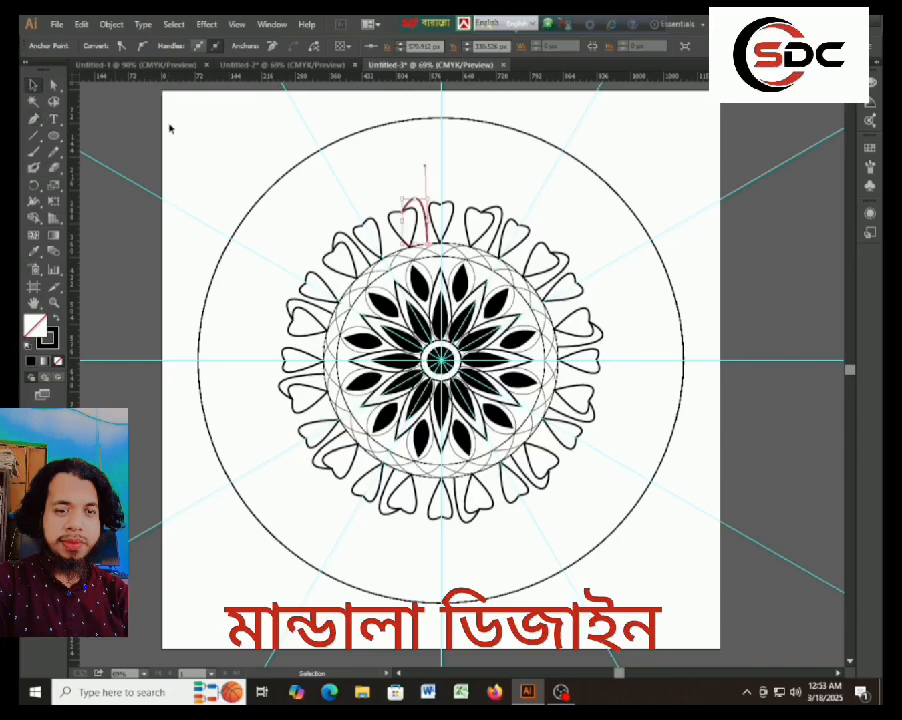
left_click(235, 131)
Draw a matching curve from the second heart's notch around the outside of its left lobe down to the band circle.
left_click(34, 119)
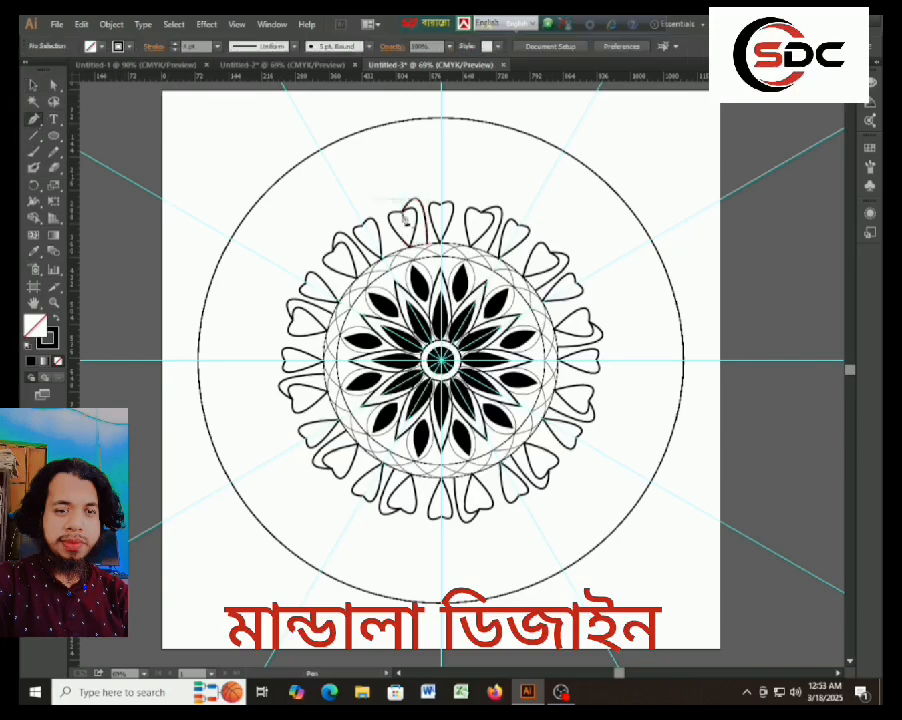
left_click(403, 212)
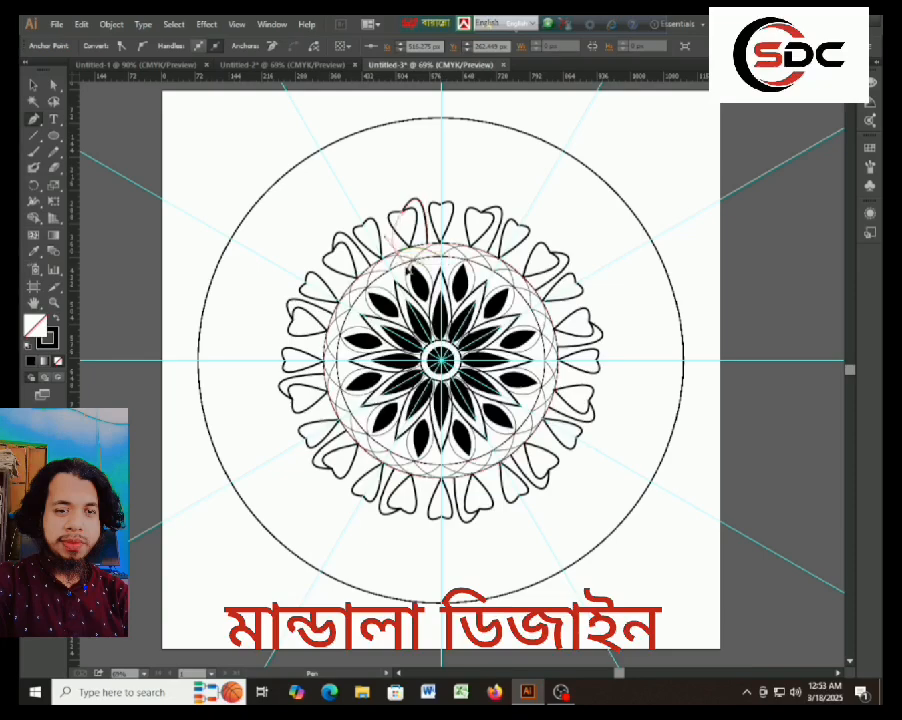
left_click_drag(397, 256, 434, 317)
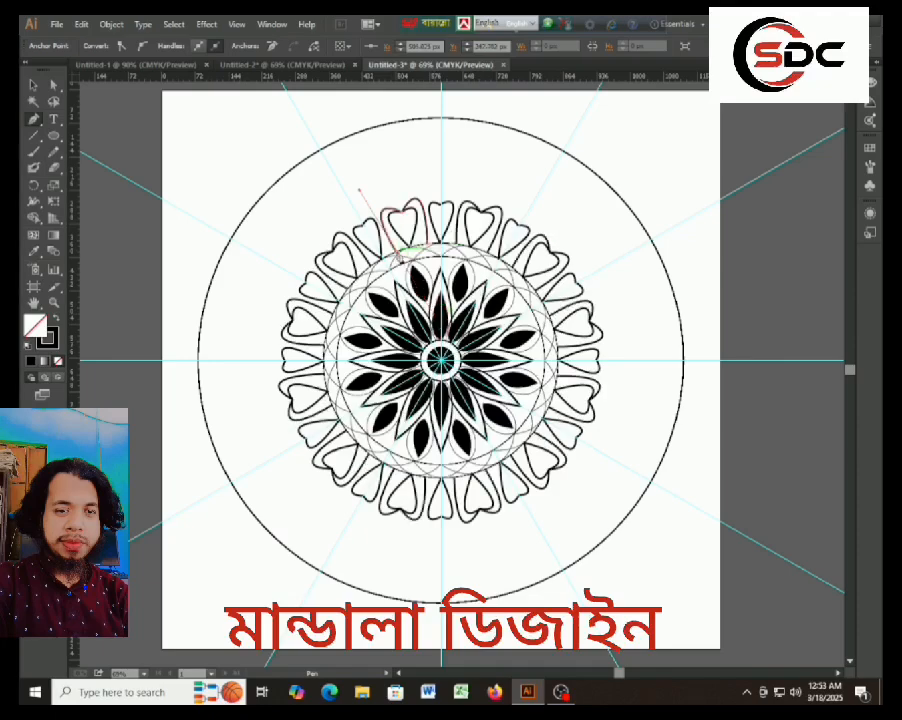
left_click(33, 86)
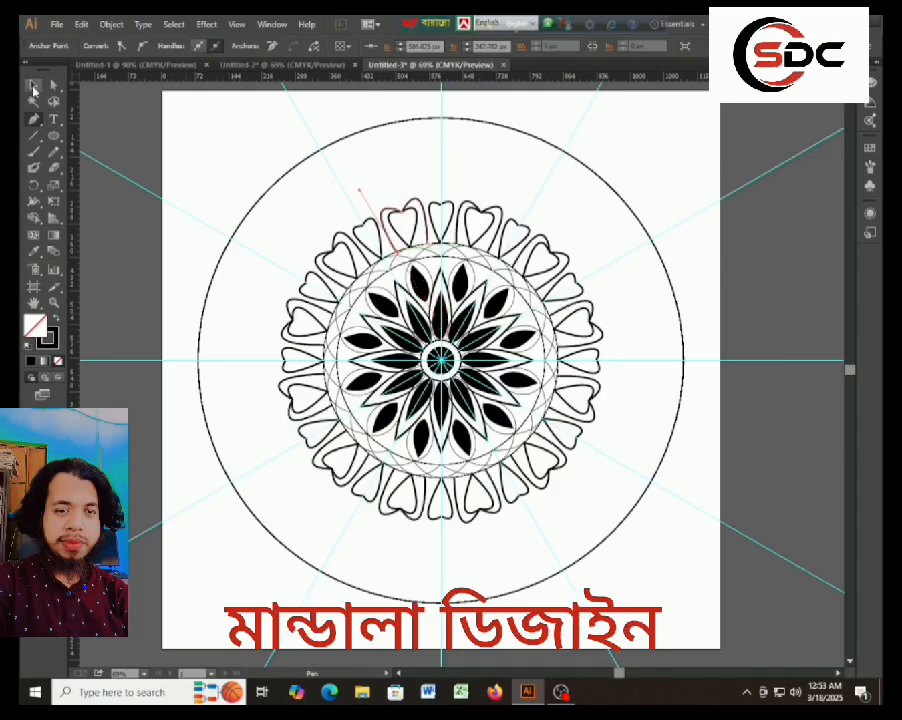
left_click(231, 140)
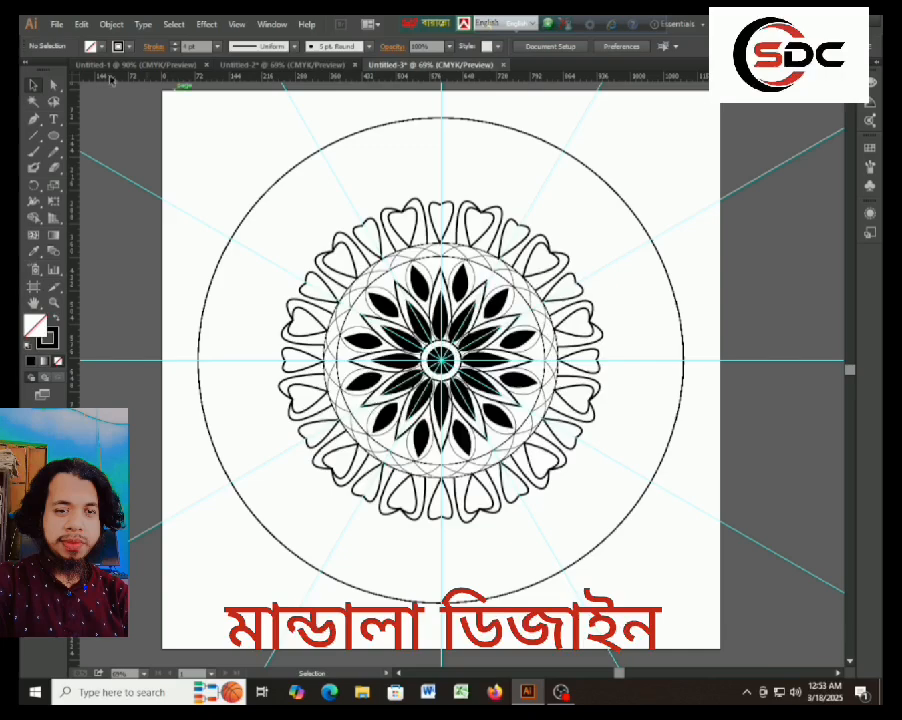
Draw a small five-pointed star inside the second heart, filled solid black with no stroke.
left_click(53, 138)
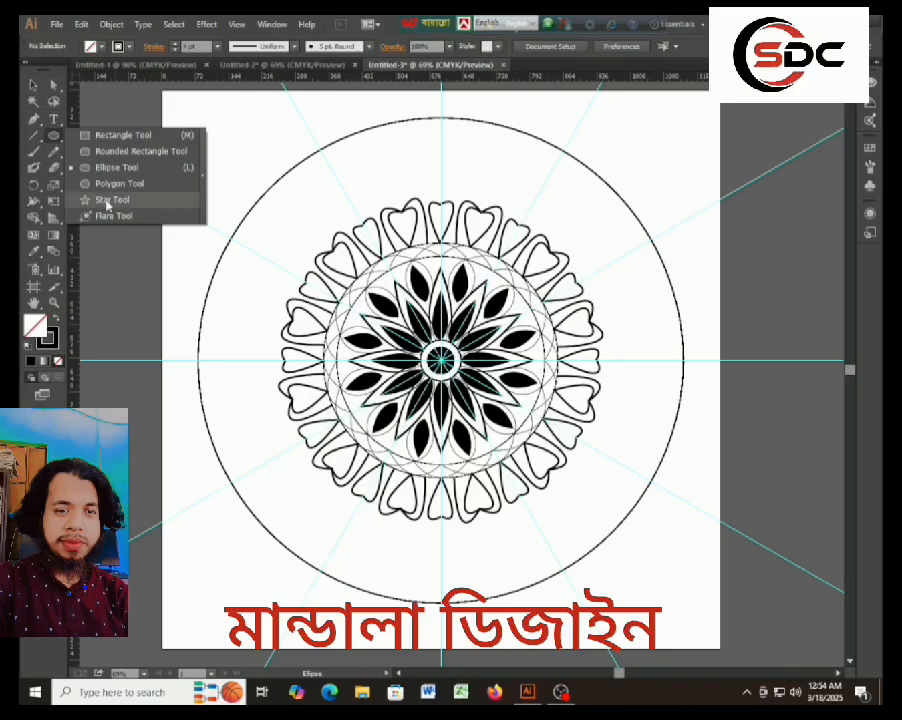
left_click(110, 199)
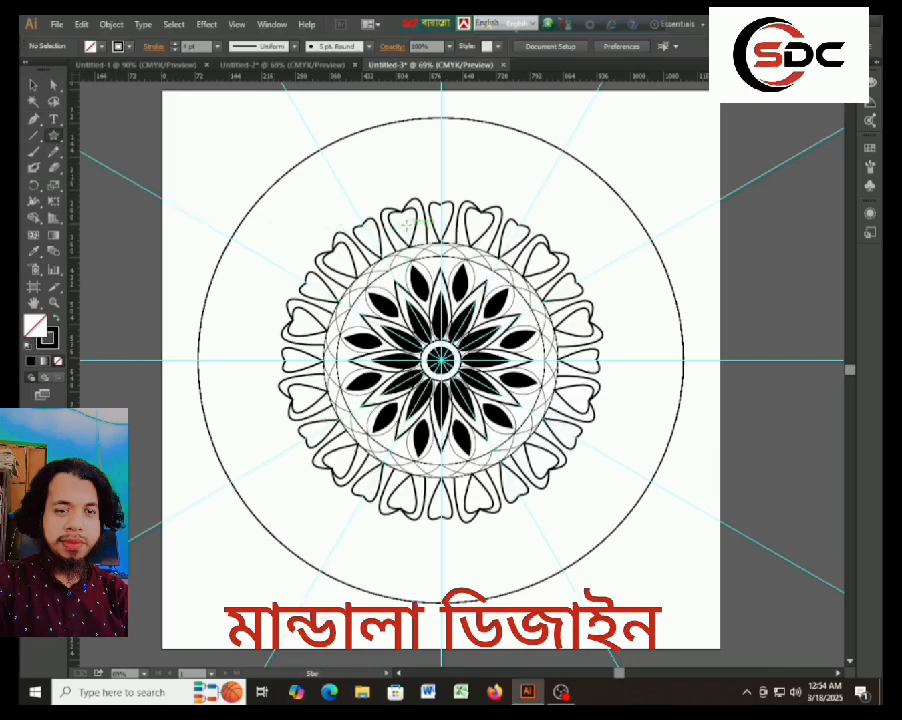
left_click_drag(405, 226, 414, 234)
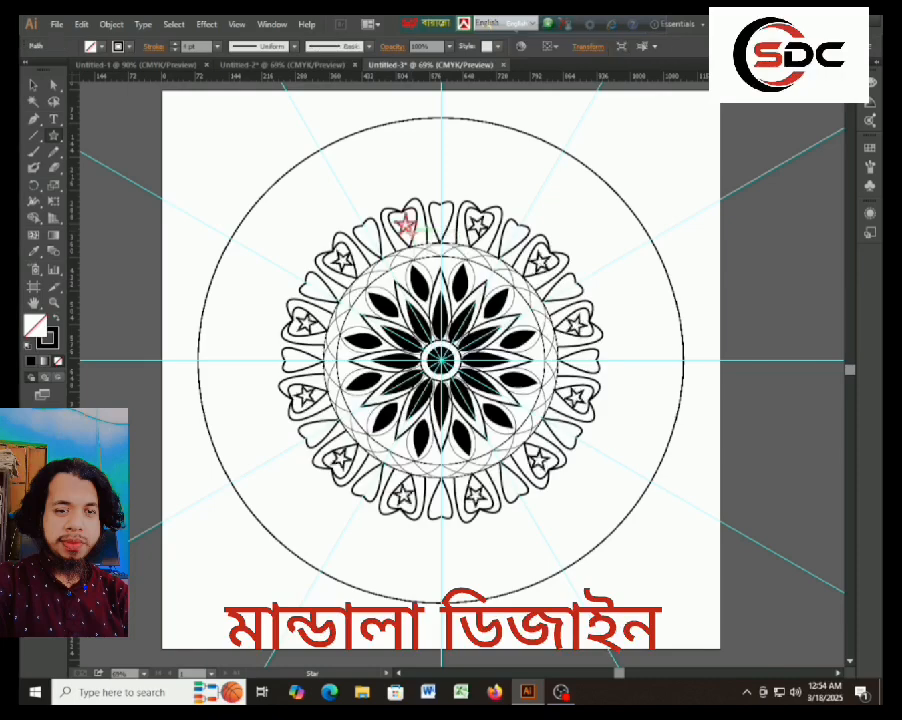
left_click(57, 320)
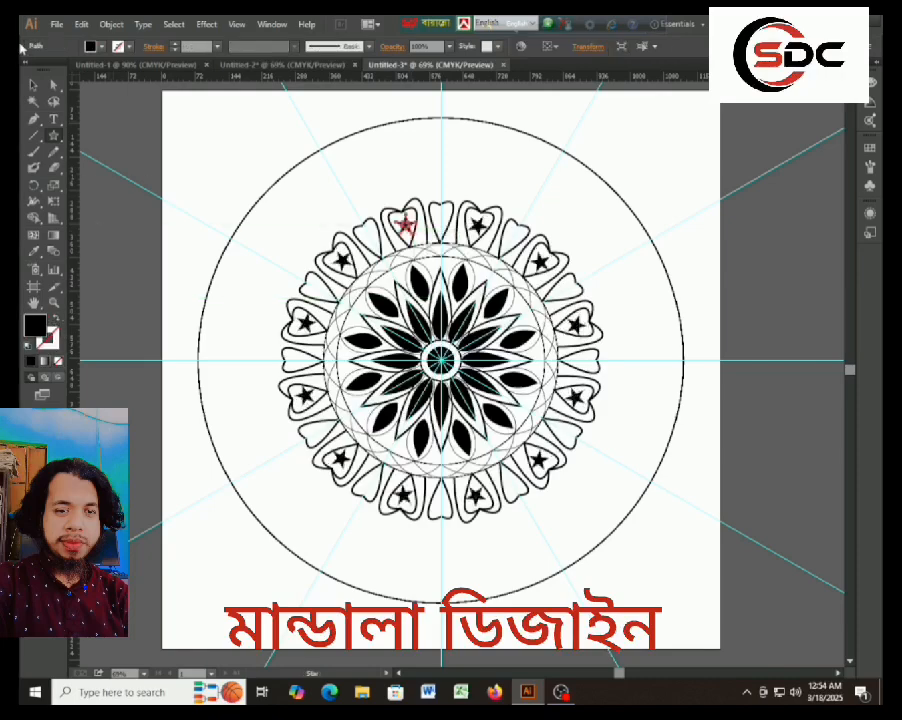
left_click(168, 115)
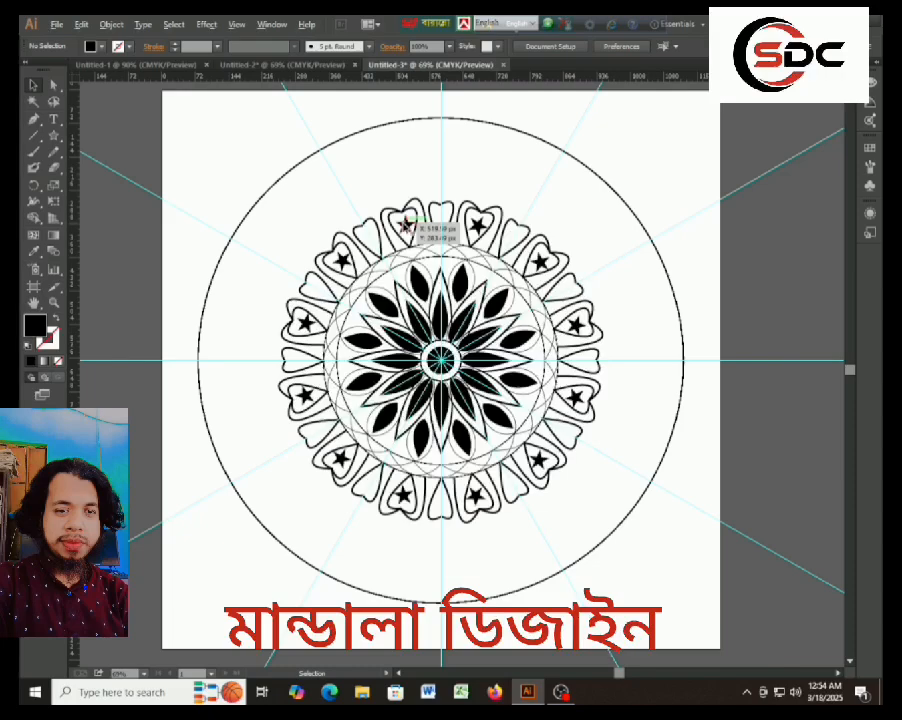
Duplicate the black star into the heart at the top of the vertical guide.
left_click_drag(406, 226, 441, 216)
left_click(206, 157)
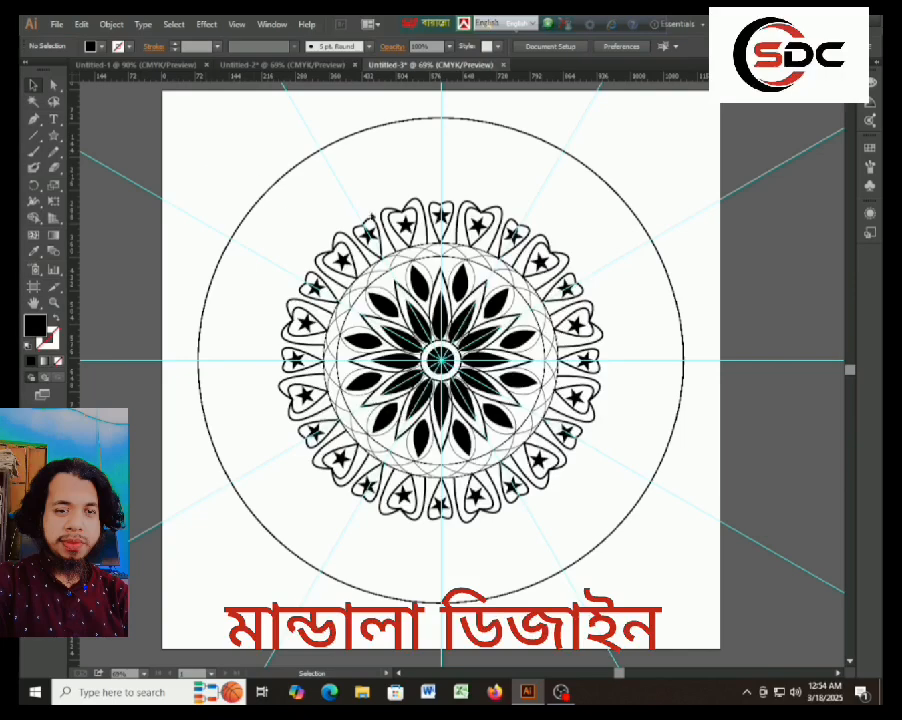
Set the stroke weight of the outlined outer petal to 4 pt and of the two overlapping band arcs to 3 pt.
left_click(418, 267)
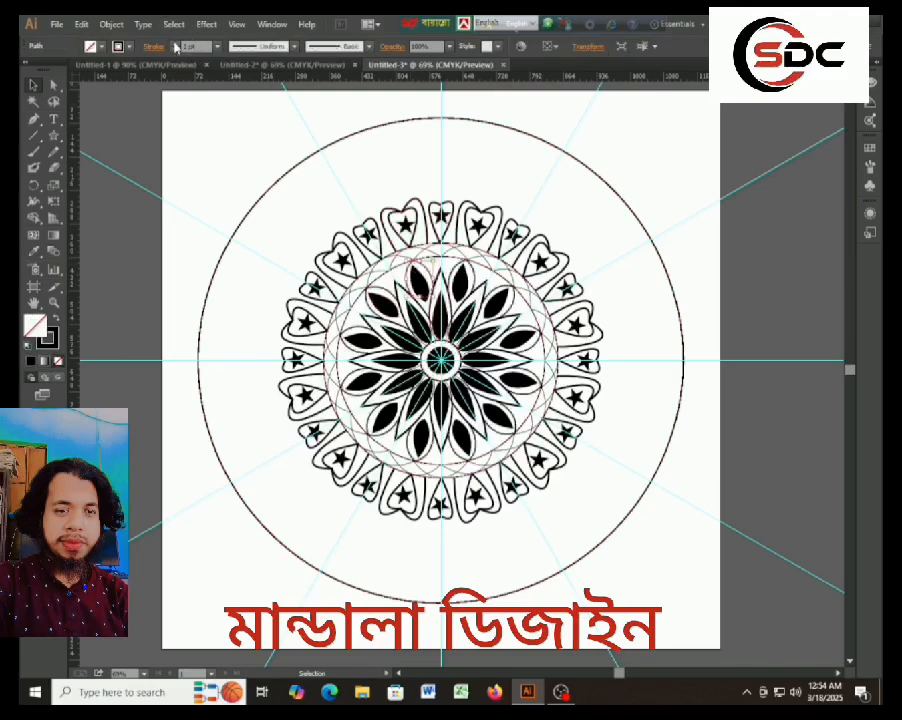
left_click(263, 161)
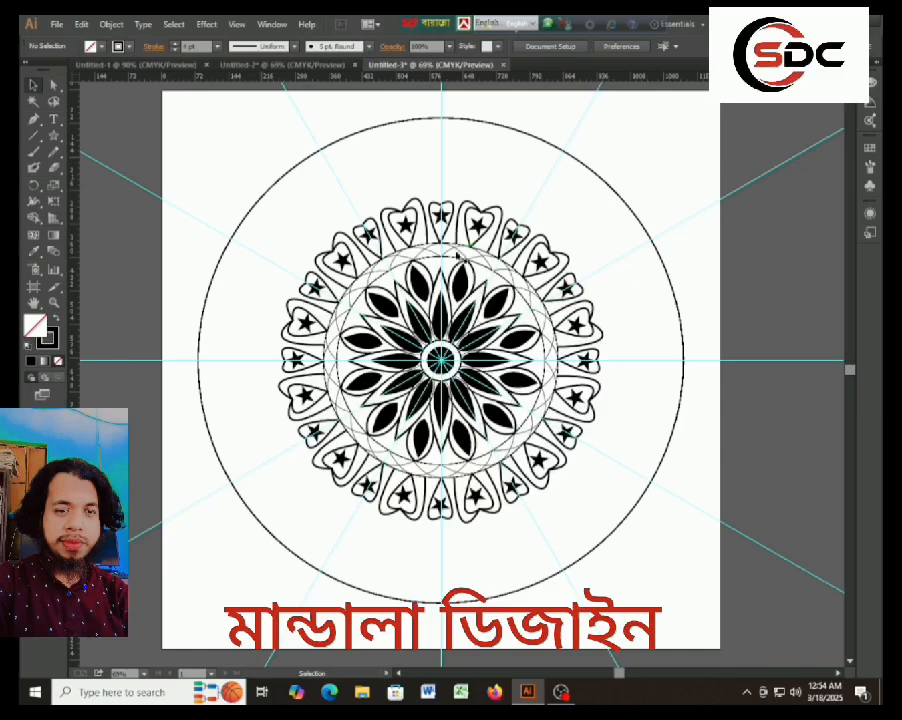
left_click(392, 268)
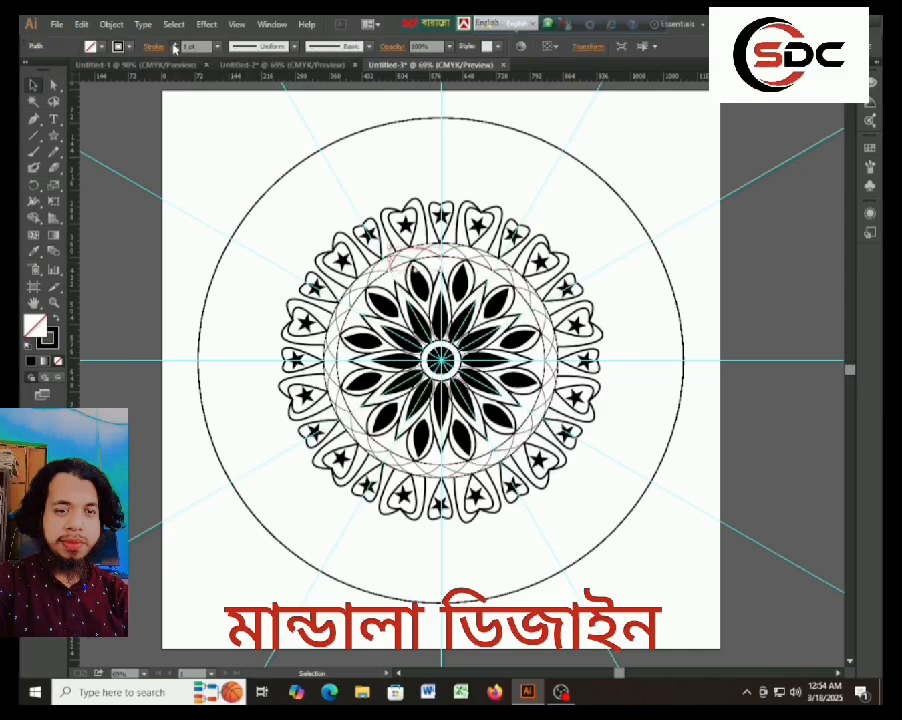
left_click(349, 172)
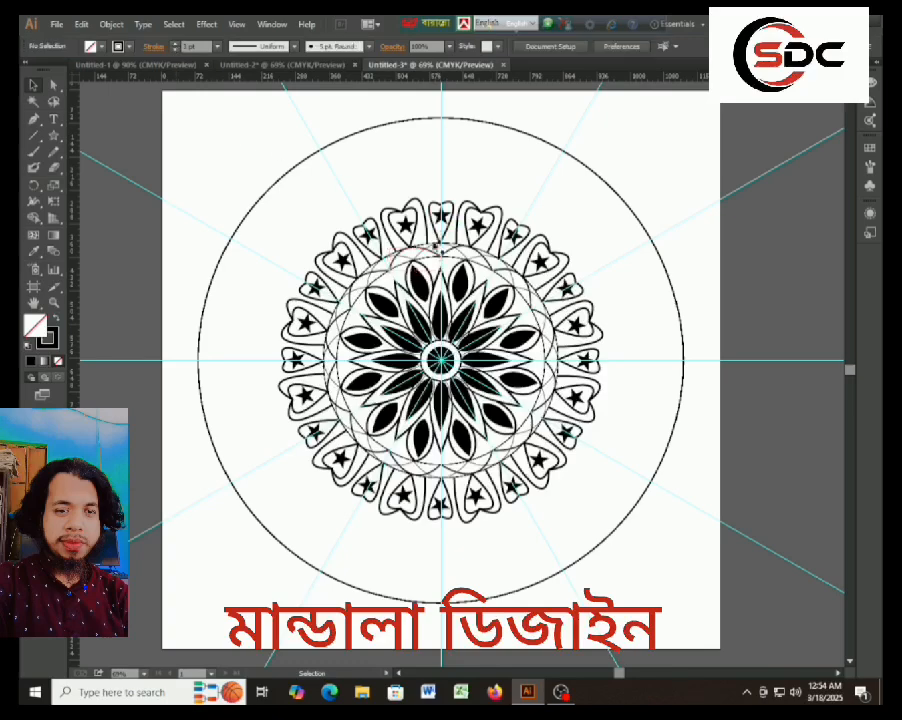
left_click(420, 254)
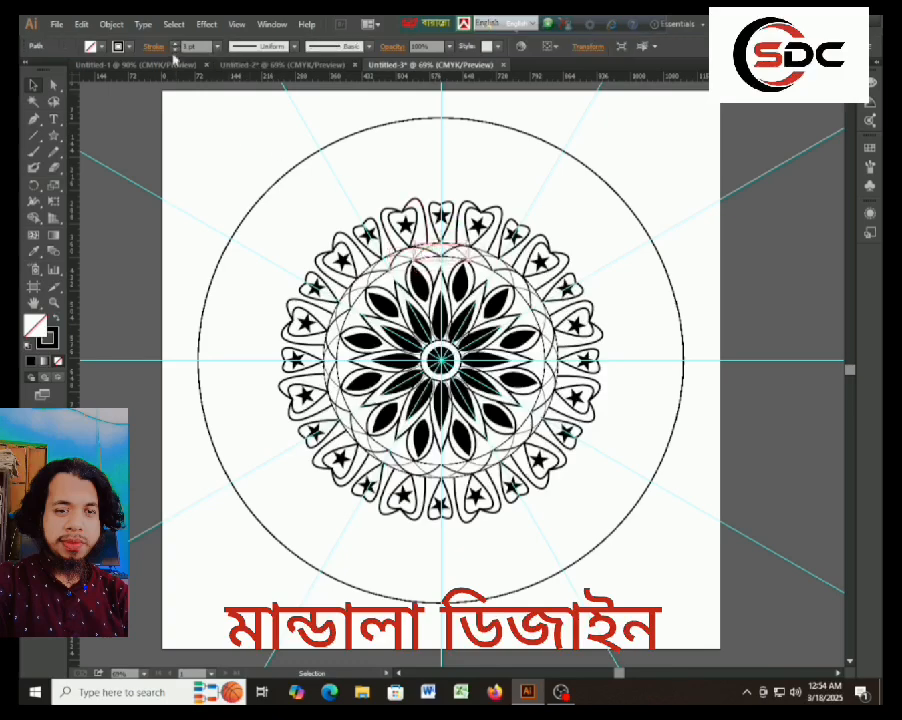
left_click(235, 160)
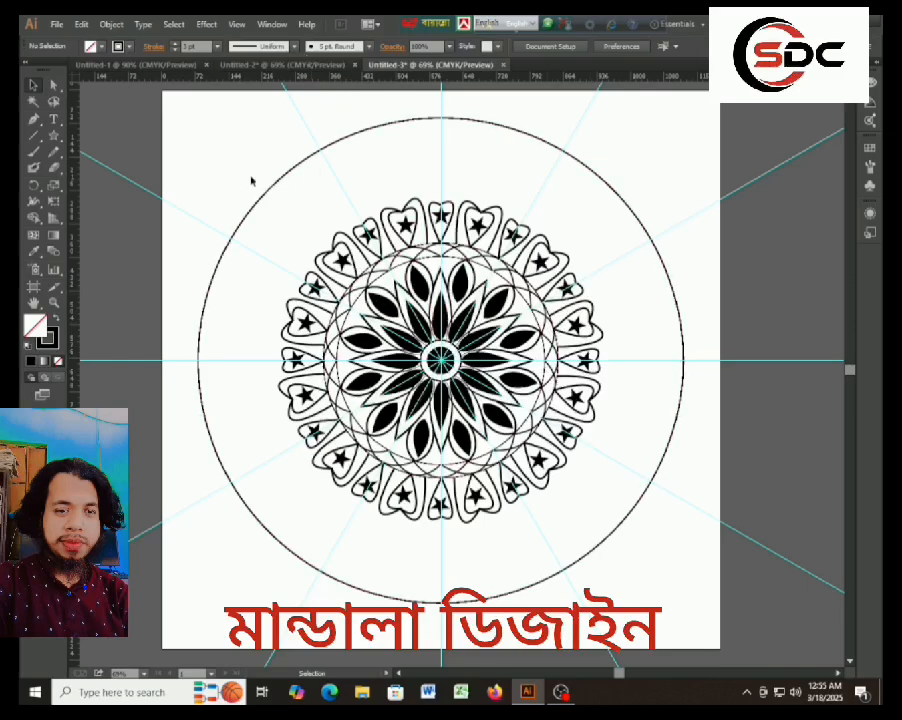
Show the document's layers and unlock Layer 1.
key("ctrl+a")
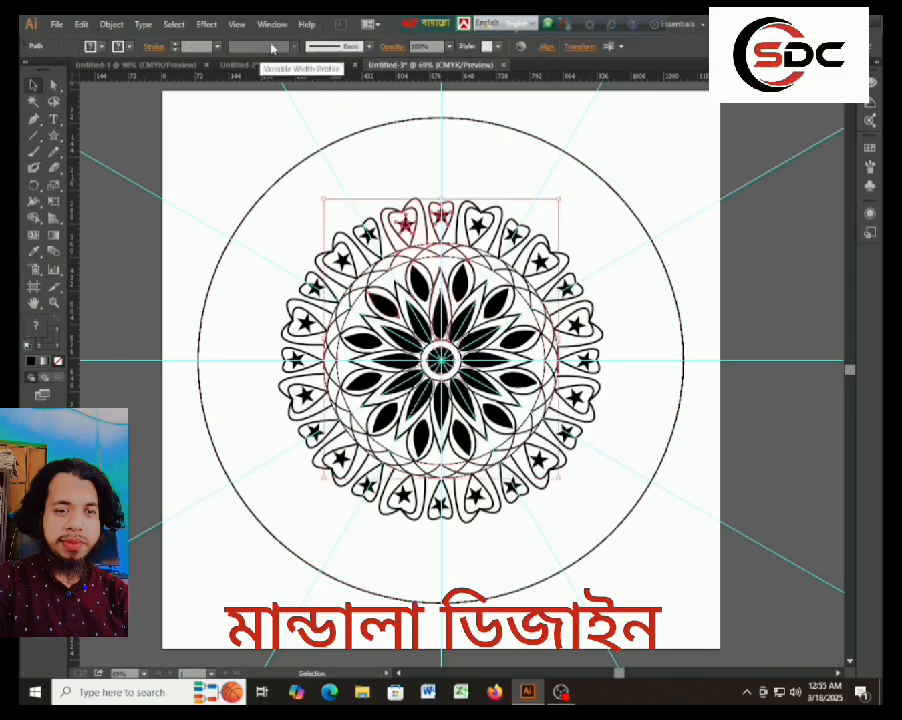
left_click(277, 27)
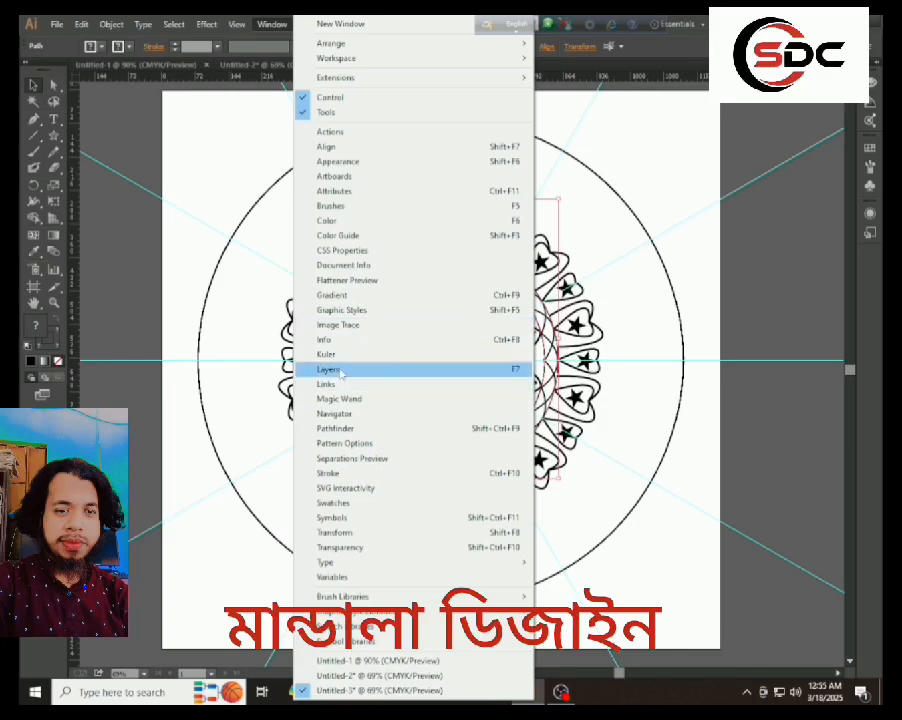
left_click(342, 370)
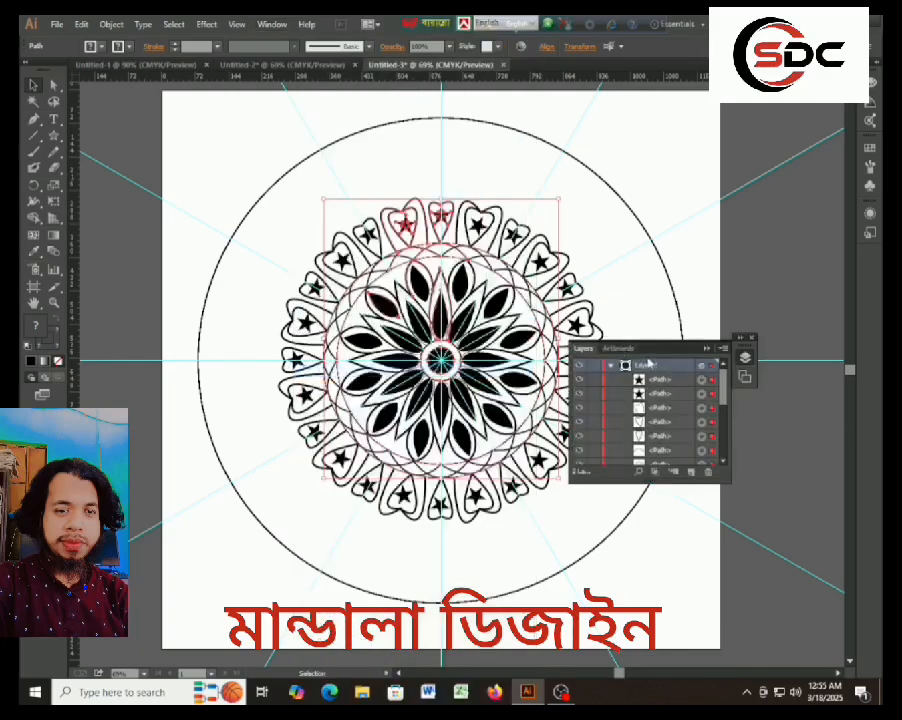
left_click(592, 367)
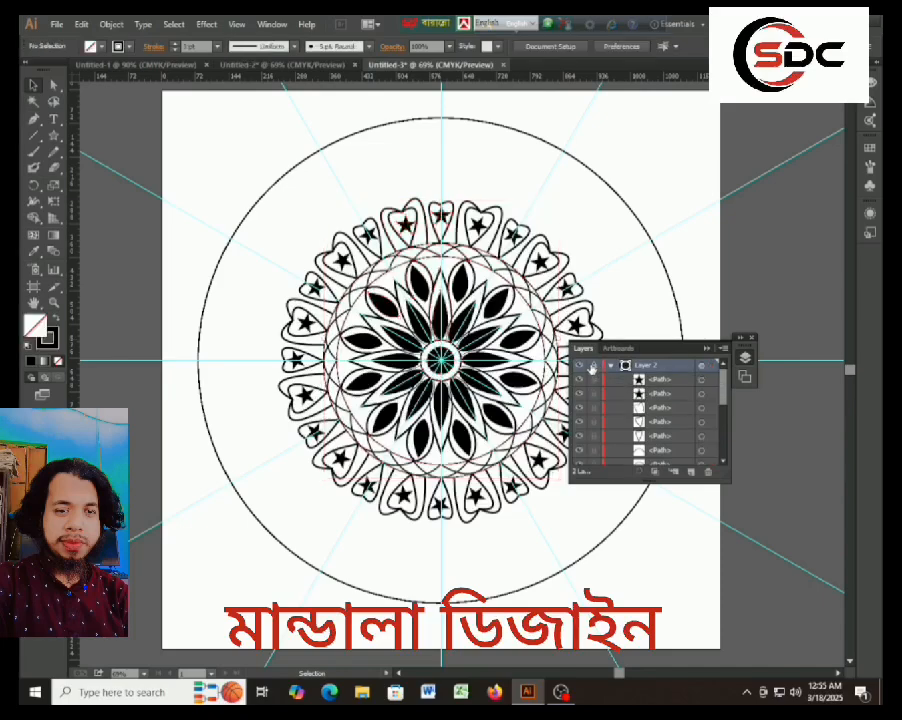
left_click(611, 366)
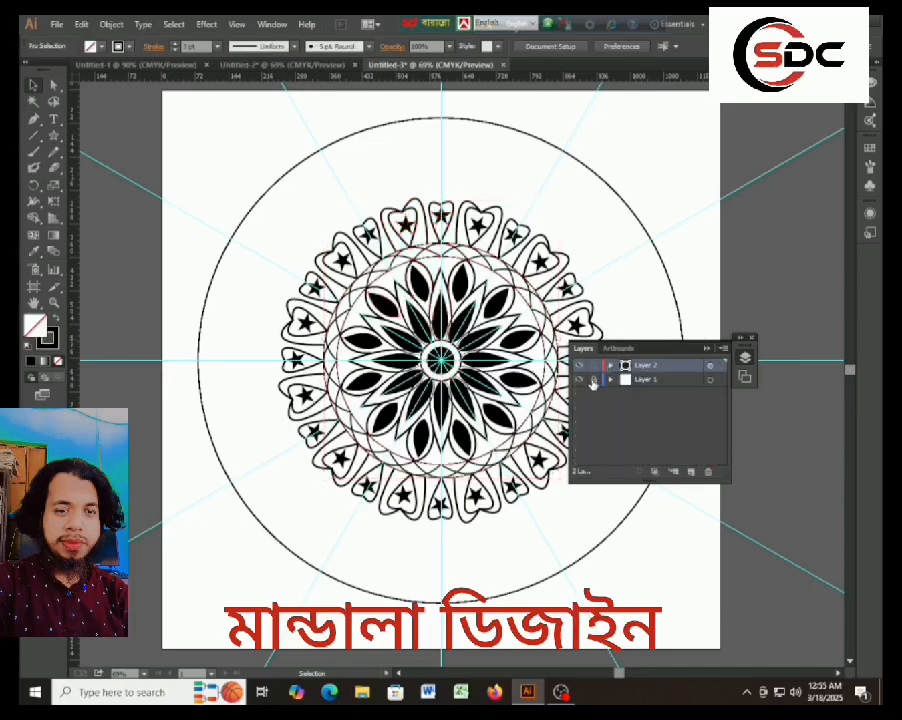
left_click(593, 382)
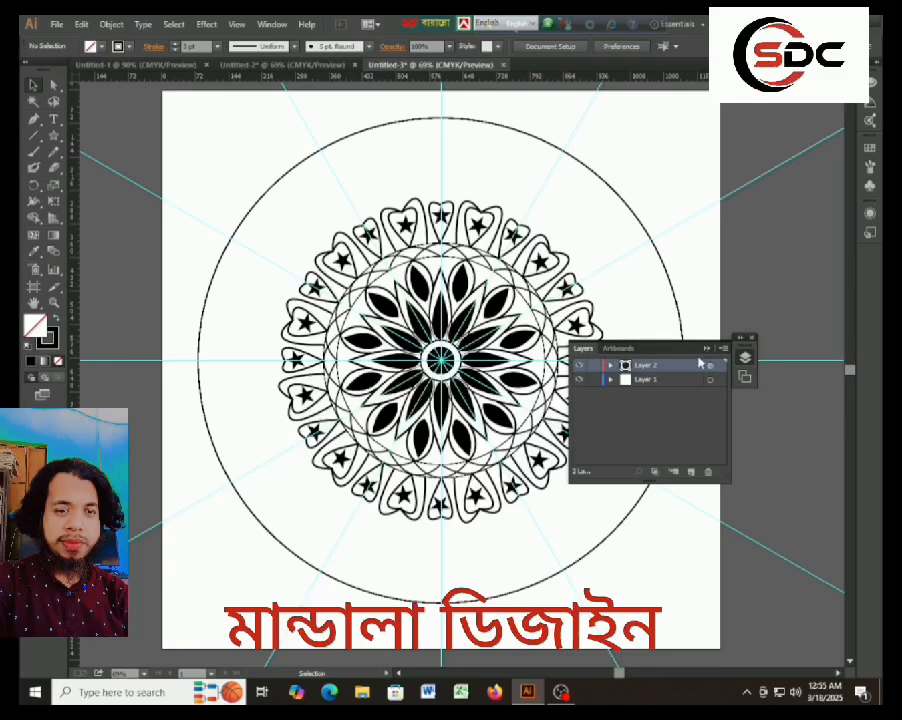
left_click(706, 349)
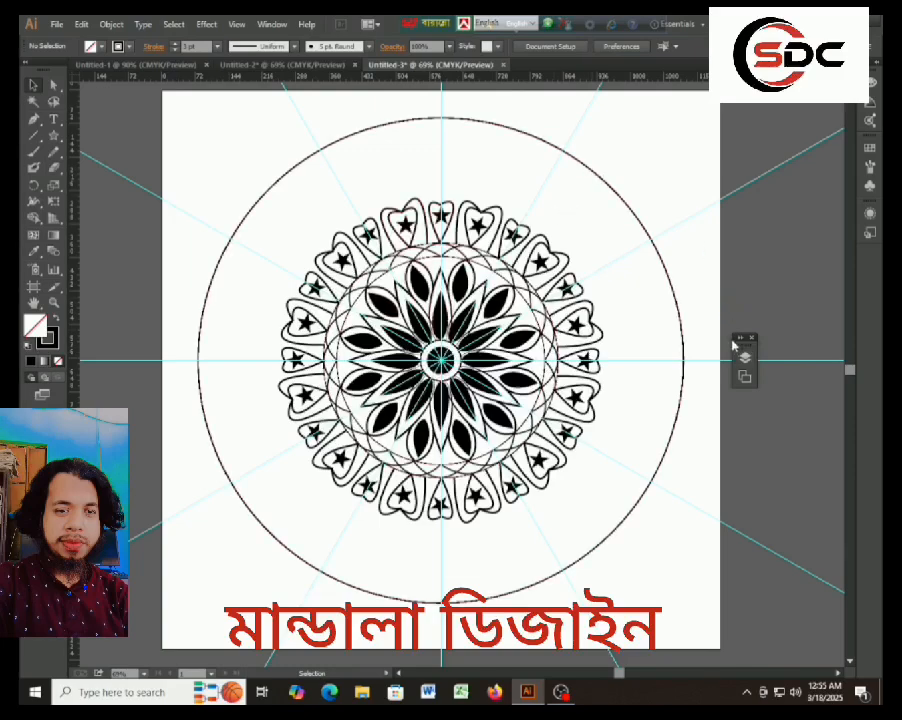
Delete Layer 1 with the radial guides, keep Layer 2, and move the layer list clear of the artwork.
left_click(271, 24)
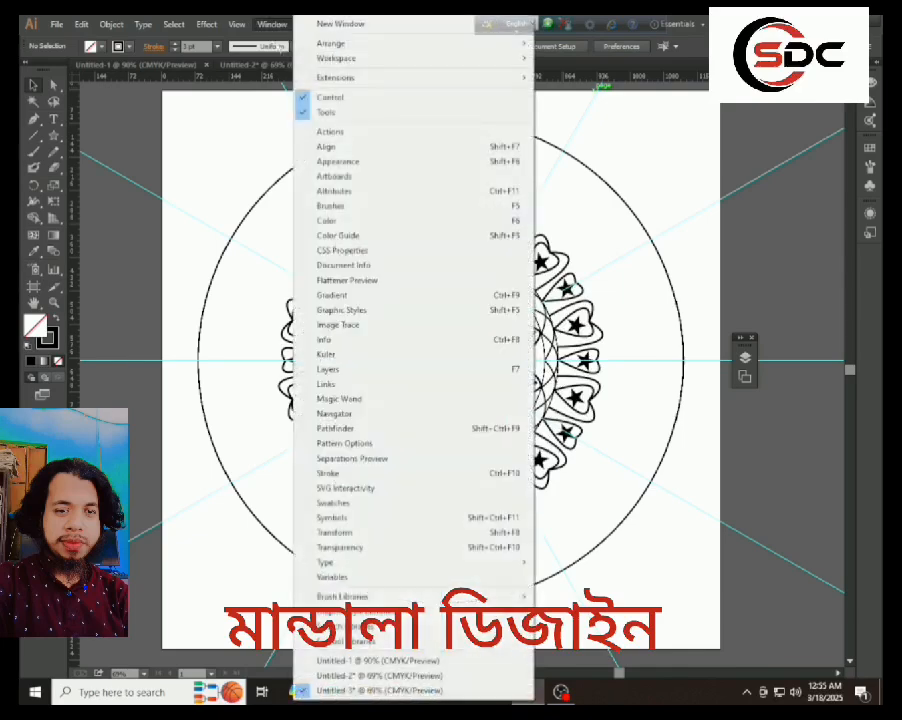
left_click(338, 369)
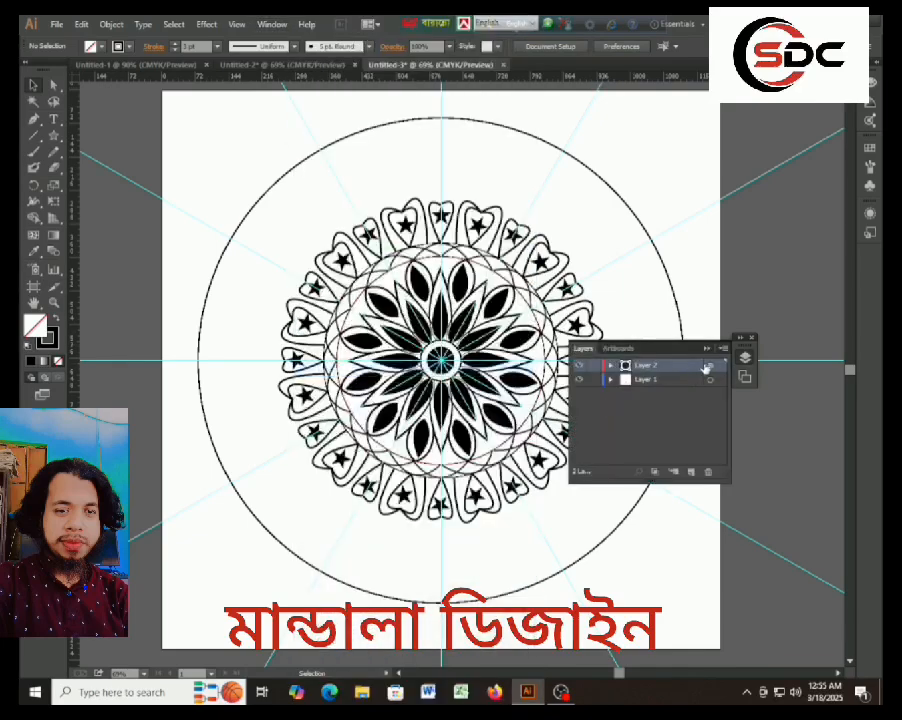
left_click(610, 380)
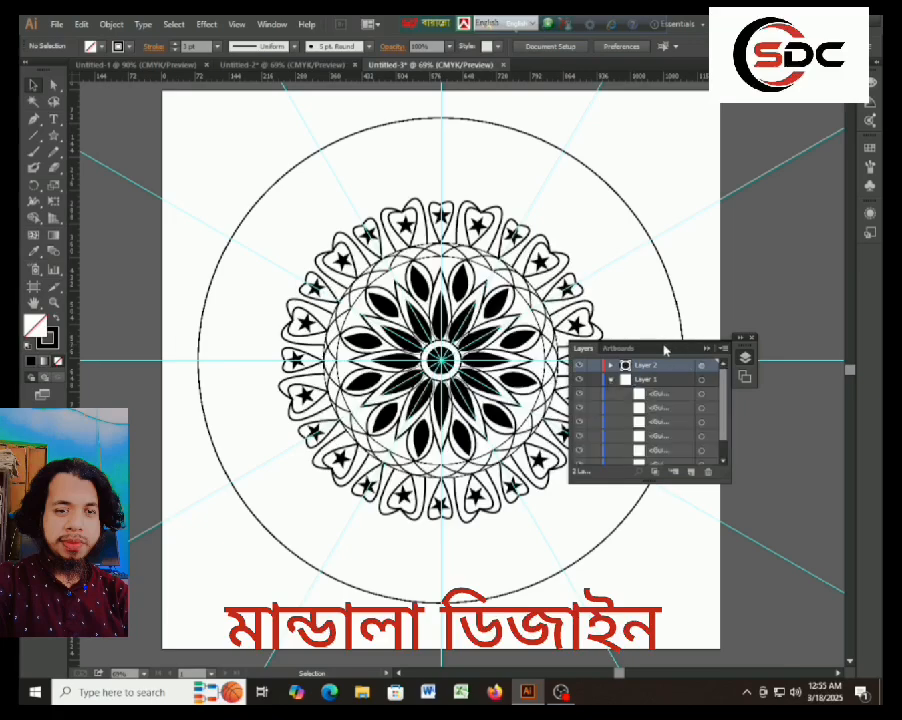
left_click_drag(664, 348, 790, 348)
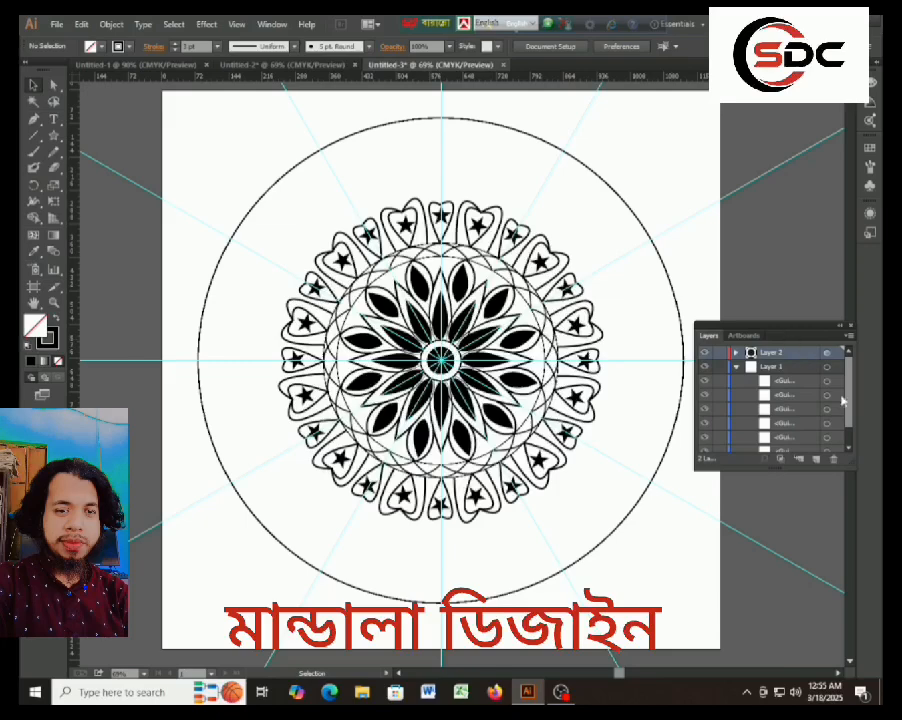
left_click(835, 460)
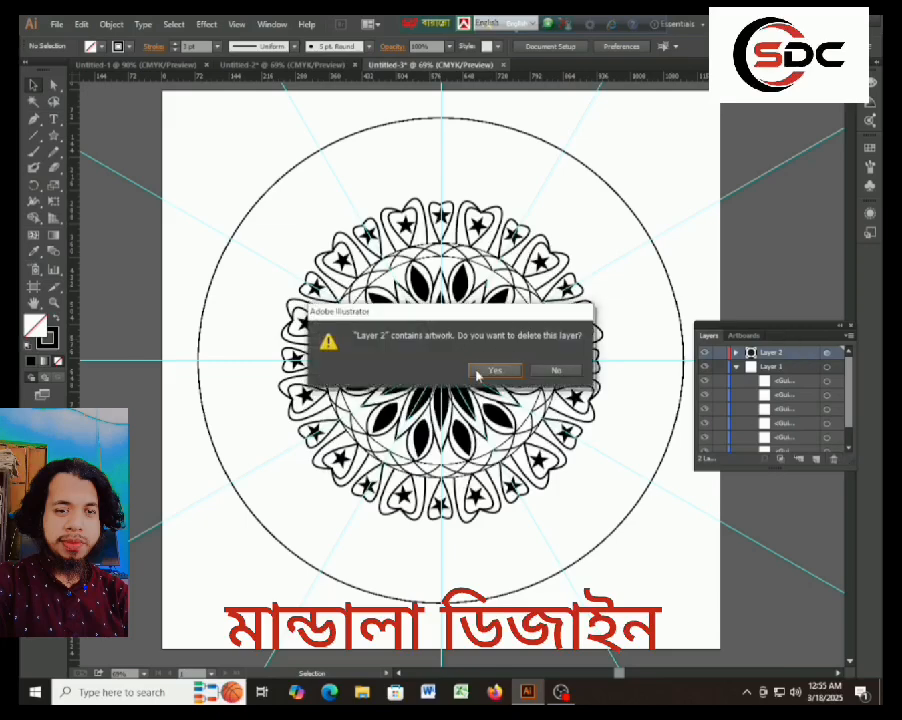
left_click(552, 369)
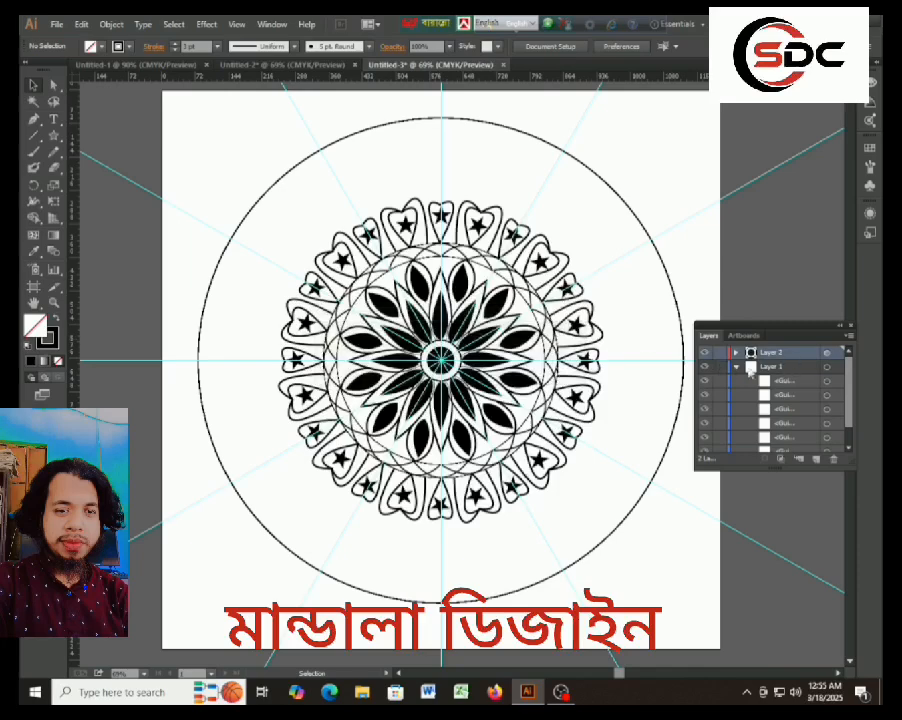
left_click(832, 459)
left_click(494, 370)
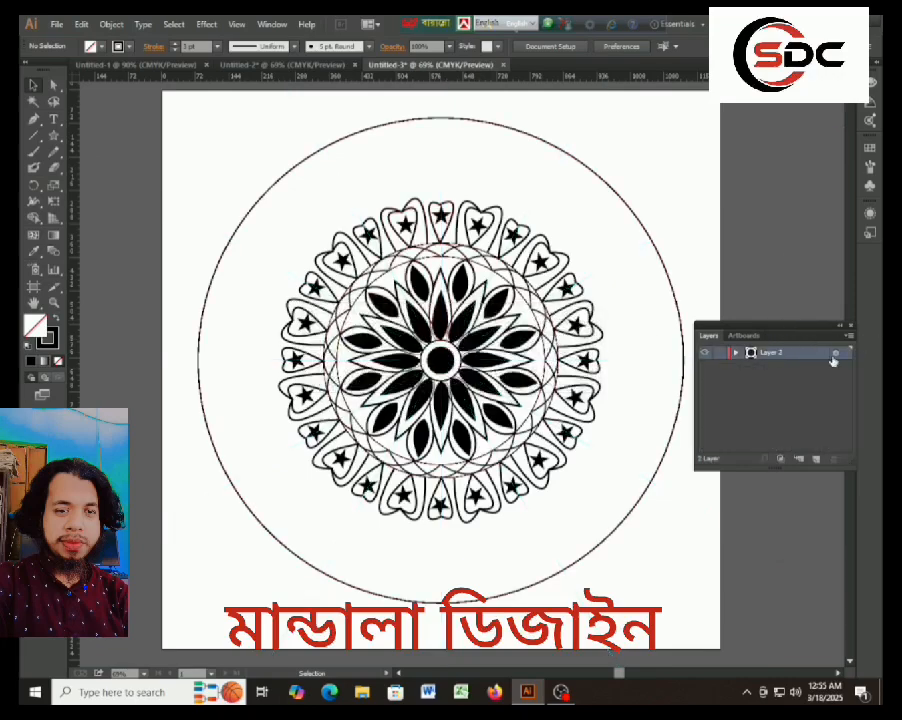
left_click(736, 353)
left_click(736, 353)
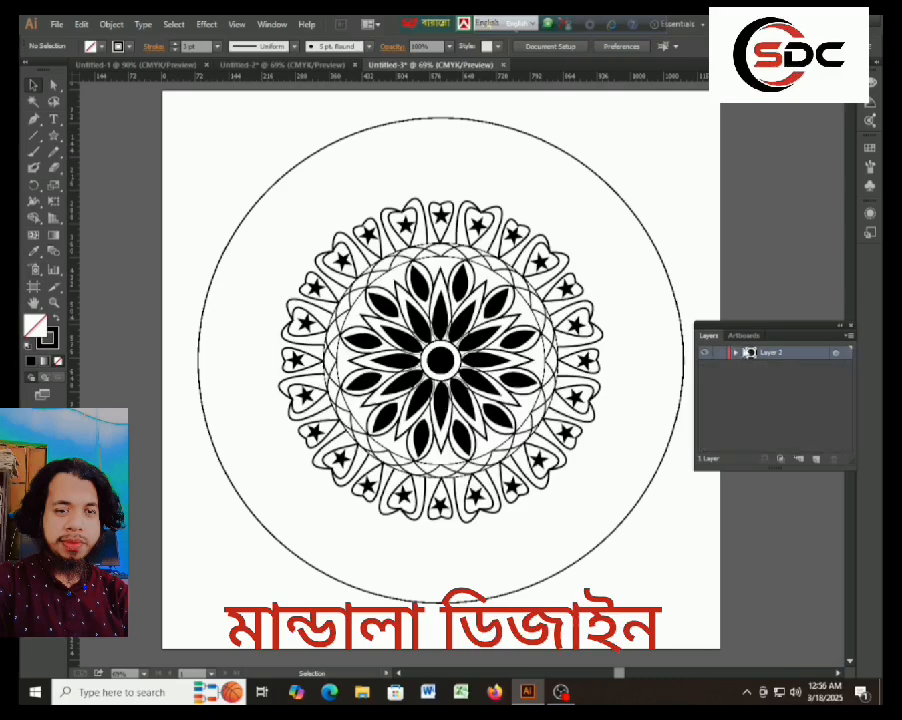
left_click_drag(787, 330, 828, 296)
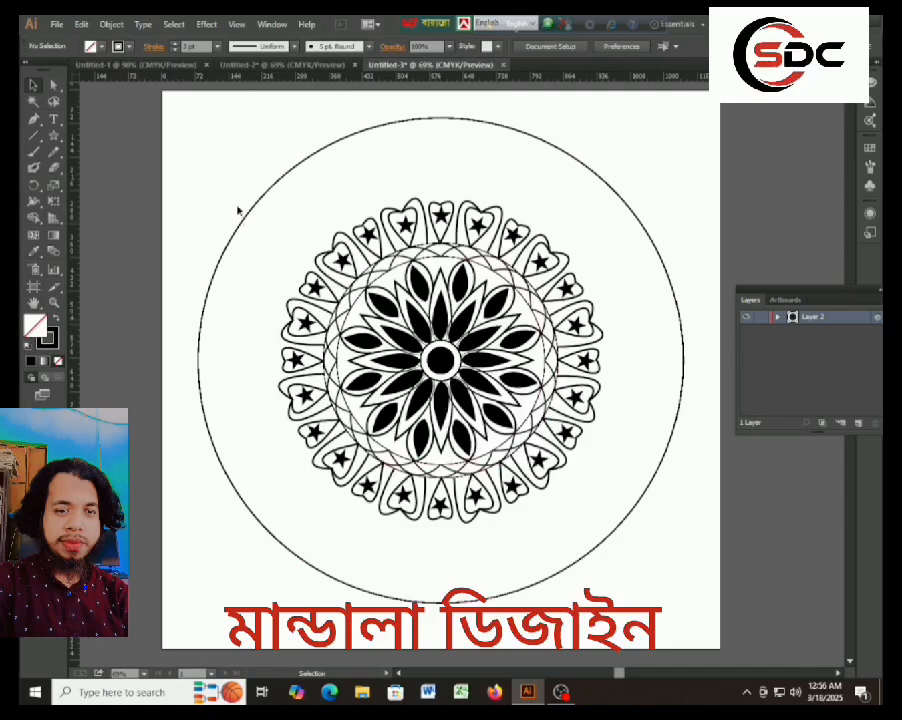
Deselect the artwork and hide the guides.
left_click_drag(217, 193, 312, 227)
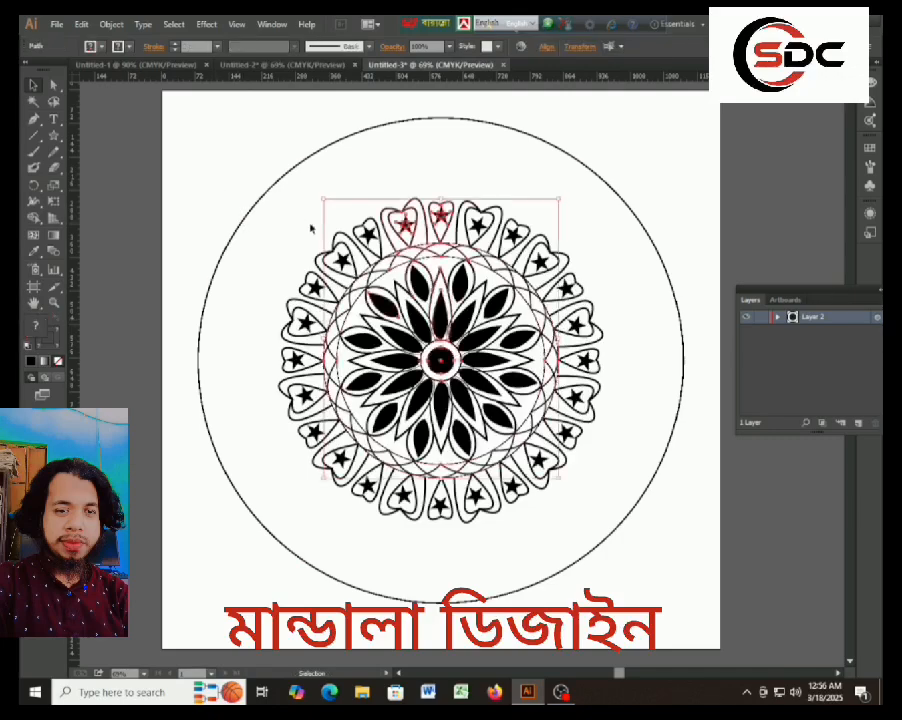
right_click(570, 186)
left_click(644, 165)
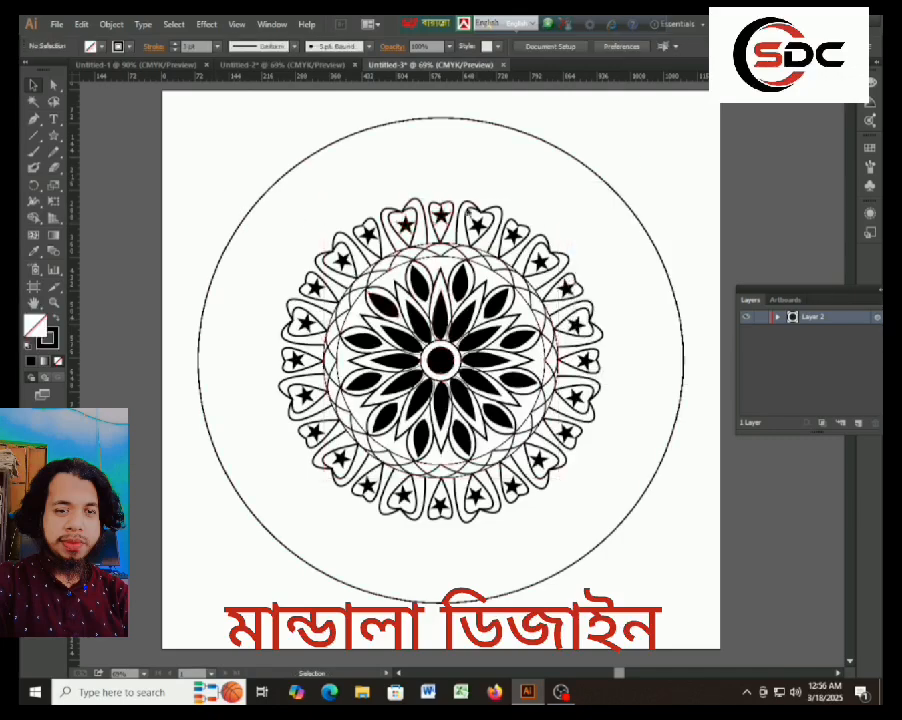
right_click(601, 156)
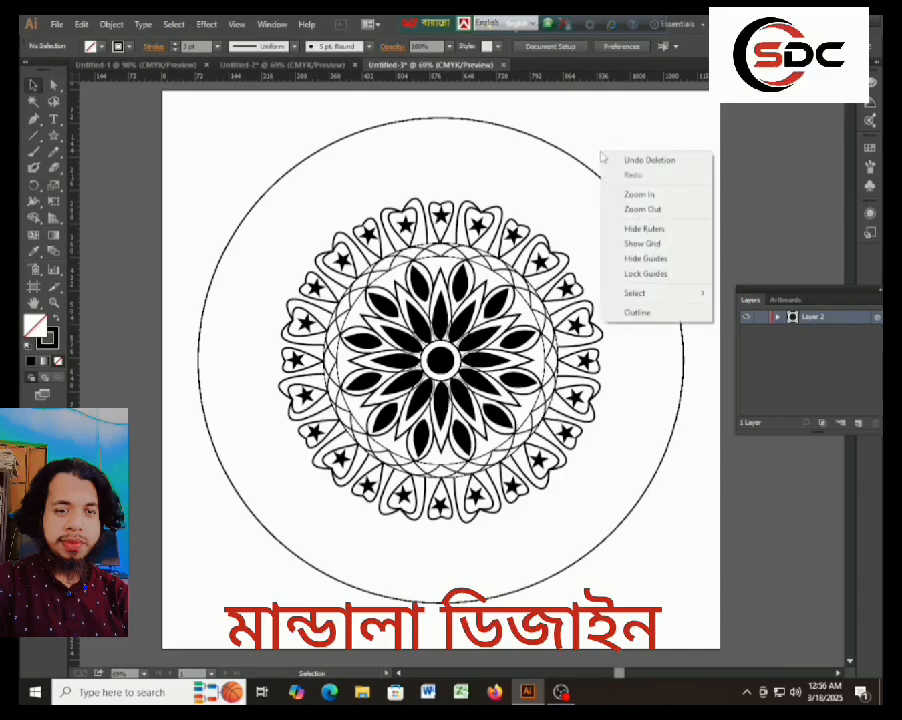
left_click(673, 263)
right_click(644, 174)
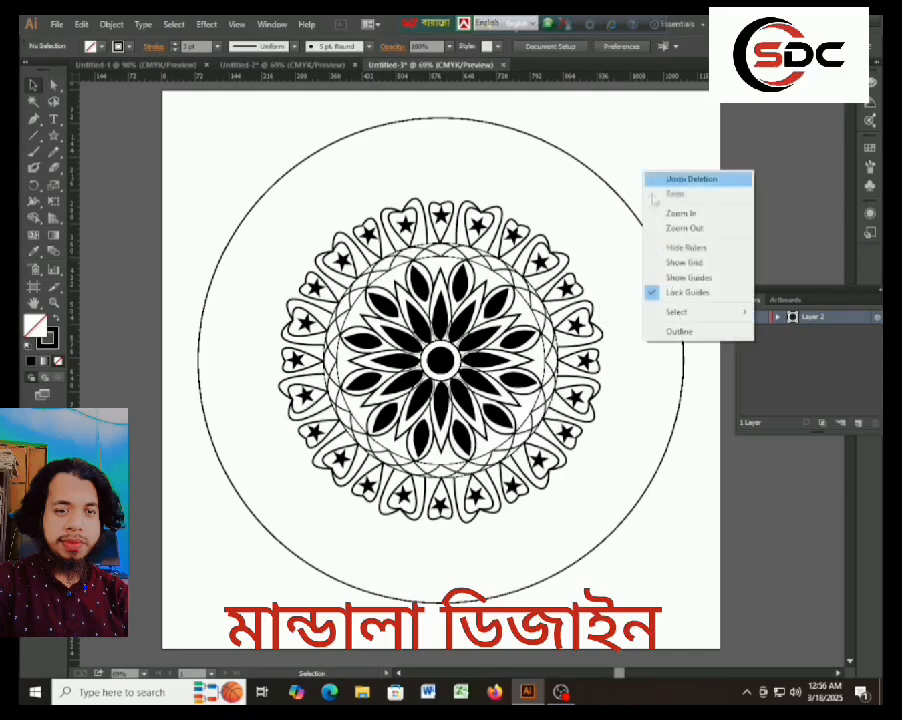
left_click(618, 149)
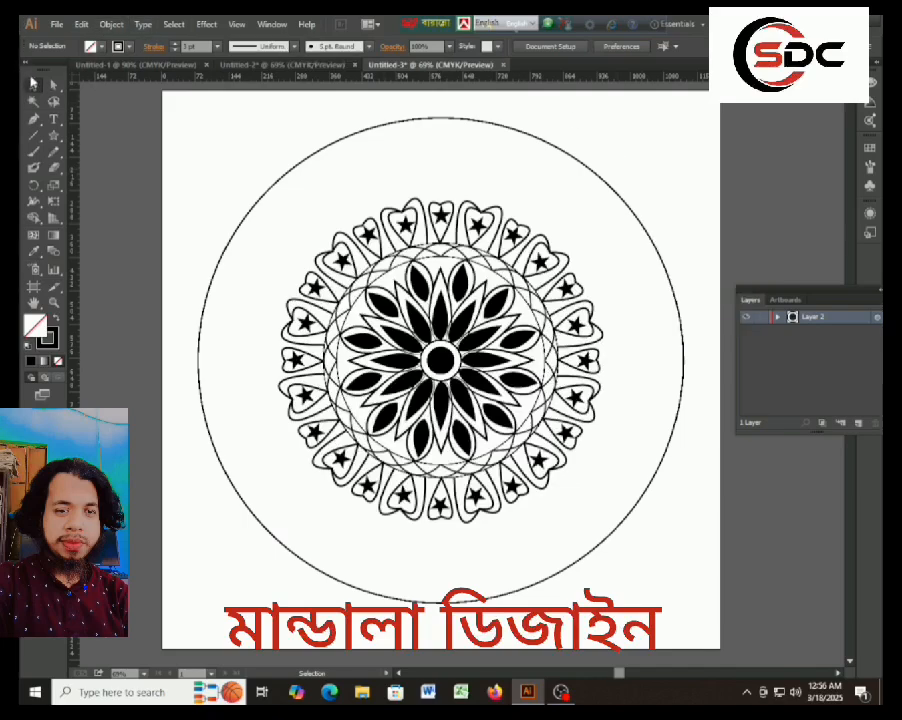
Select the whole mandala and expand its appearance so the repeated shapes become real paths.
left_click_drag(208, 174, 632, 584)
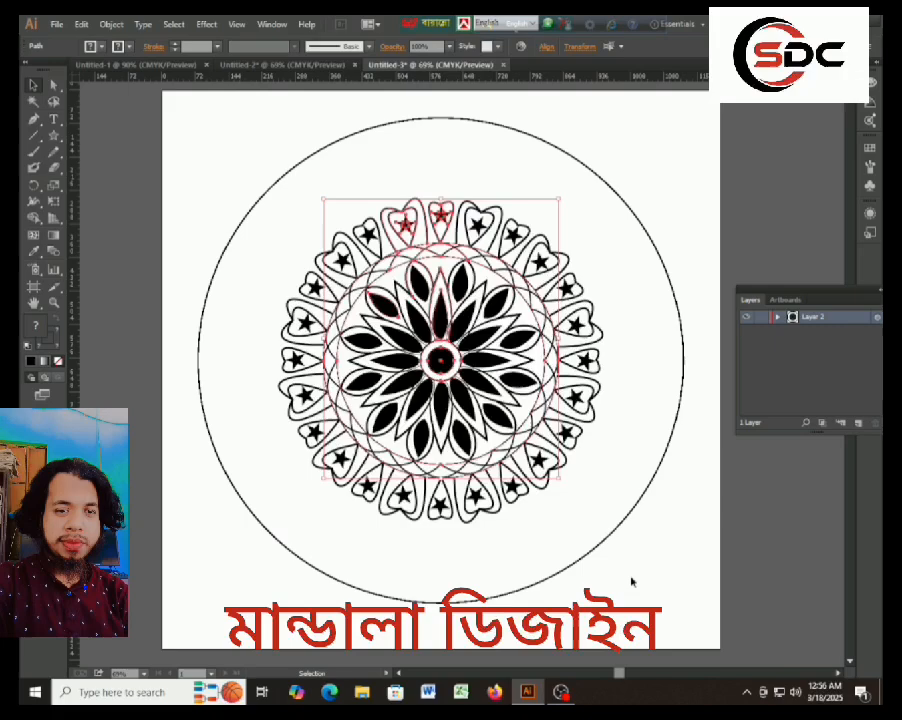
left_click(111, 24)
left_click(148, 184)
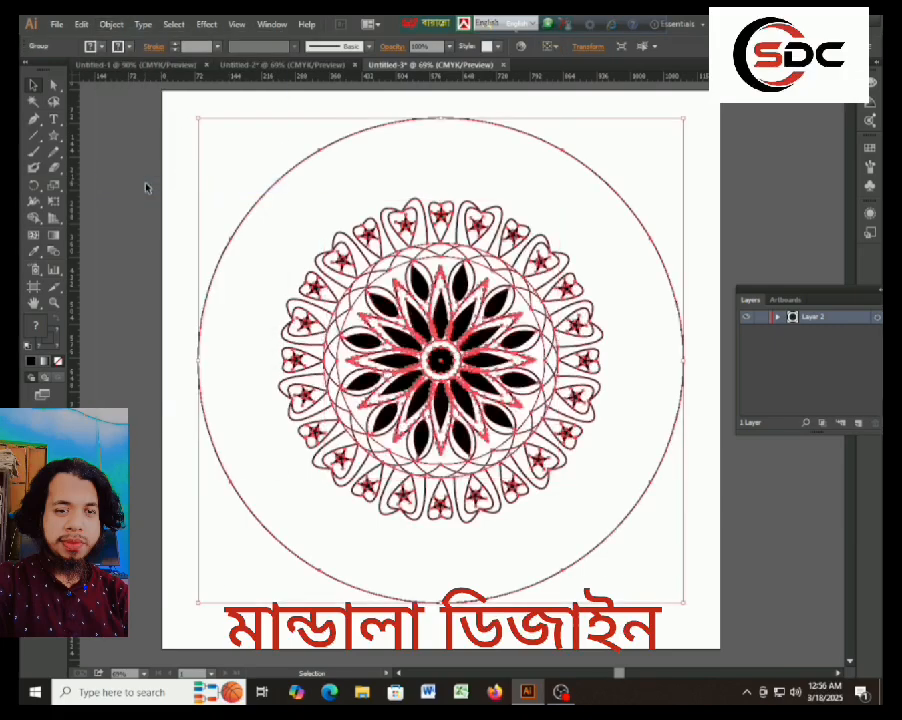
Expand the fills and strokes of the whole mandala into outlined paths.
left_click(111, 24)
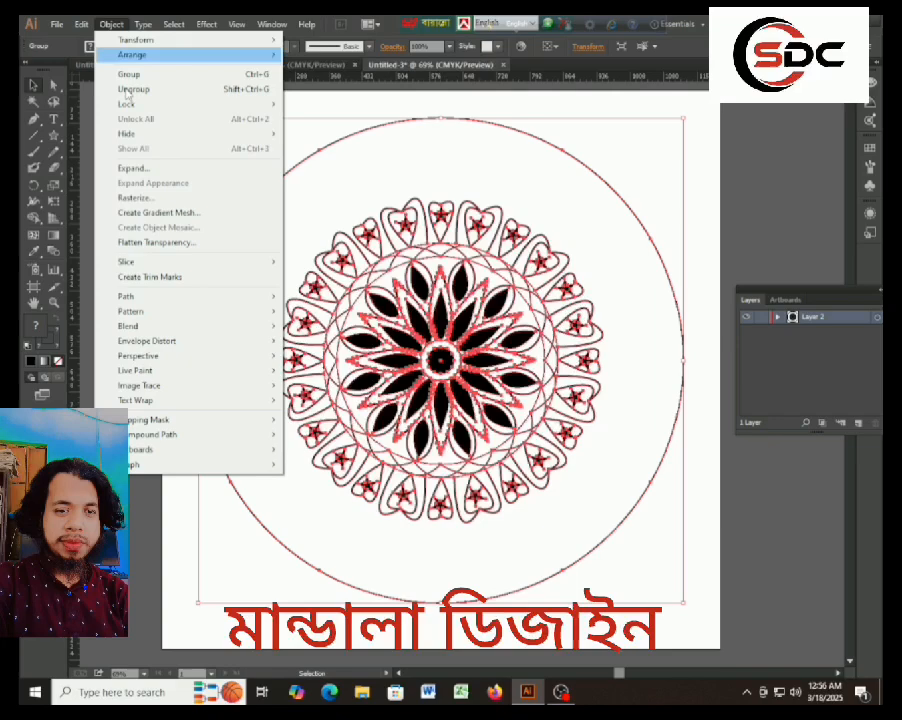
left_click(134, 168)
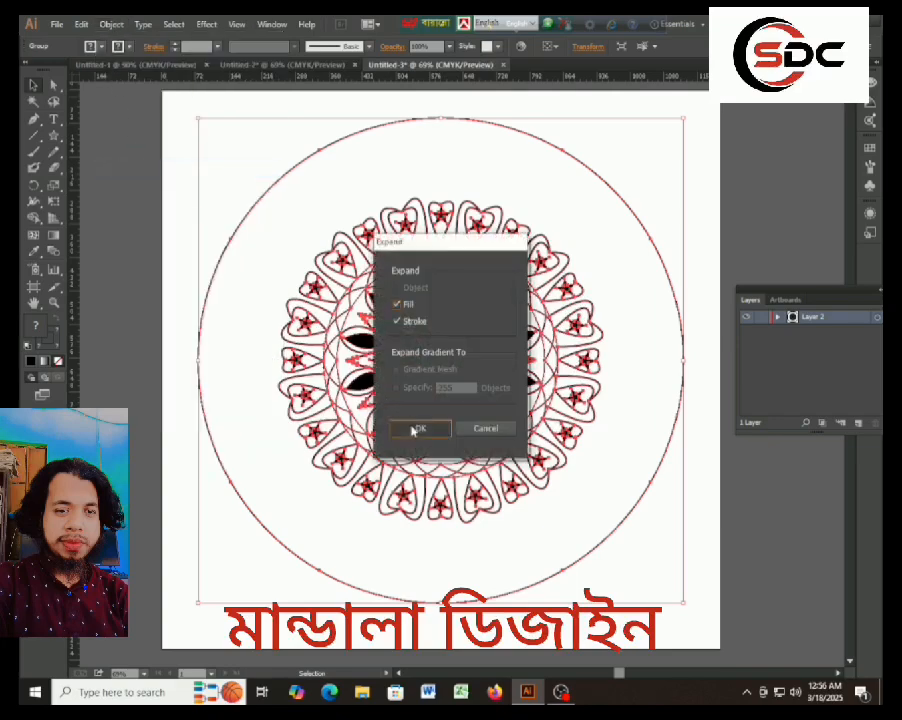
left_click(418, 427)
Ungroup the expanded mandala into its repeated segment groups and deselect it.
right_click(652, 155)
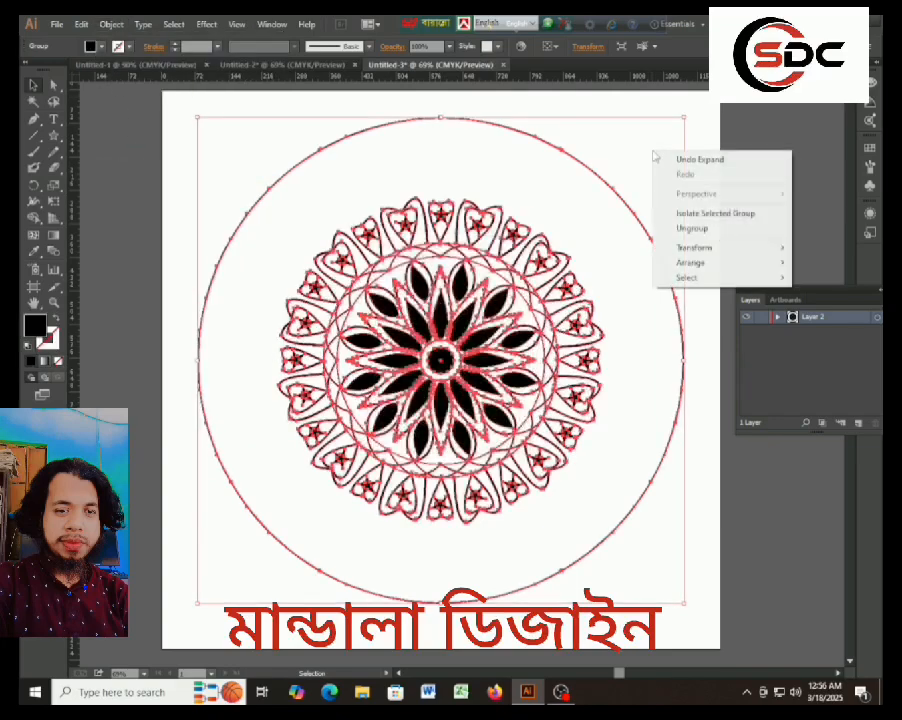
left_click(700, 228)
right_click(670, 152)
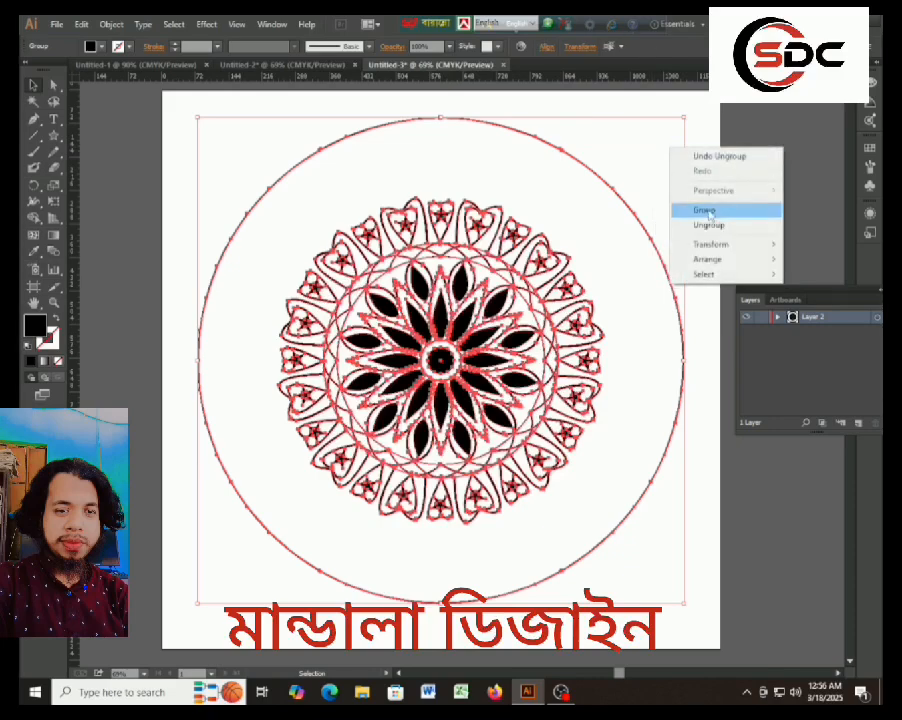
left_click(703, 119)
left_click(702, 117)
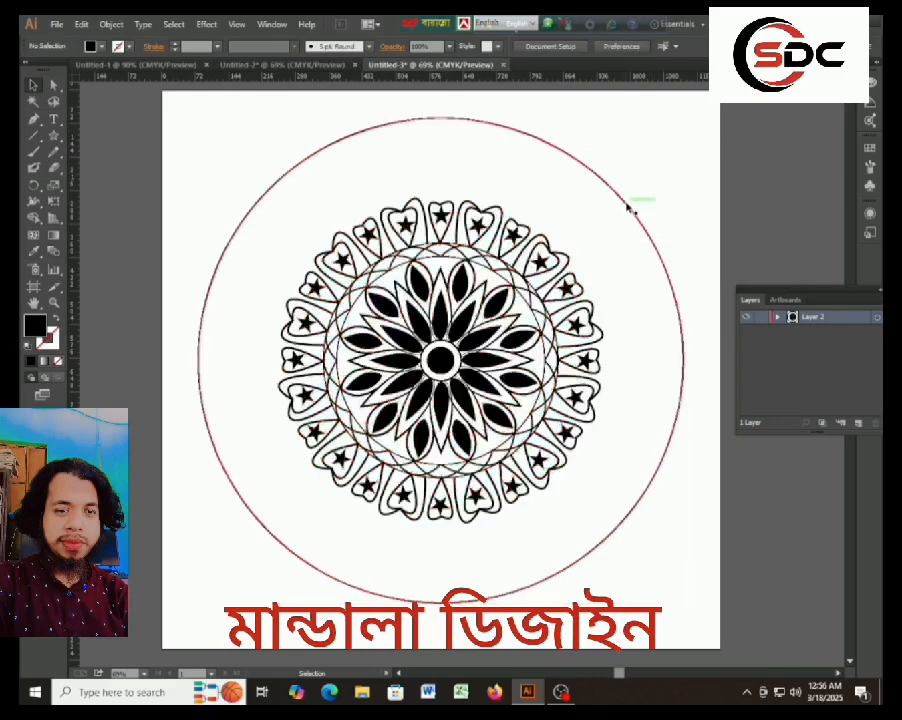
Try to cut the outer circle together with the topmost segment group.
left_click(628, 208)
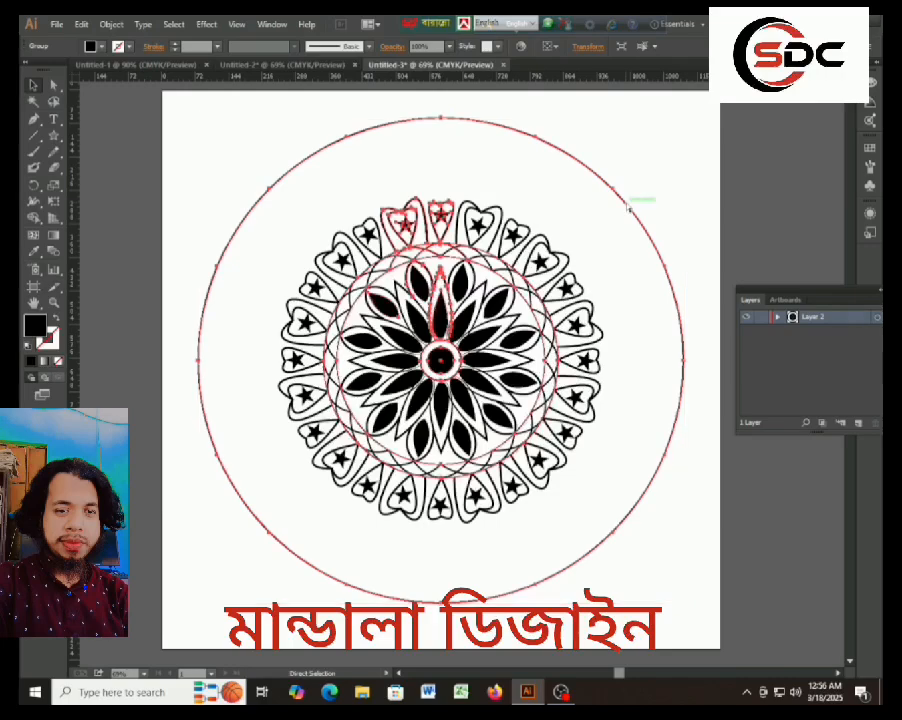
key("ctrl+x")
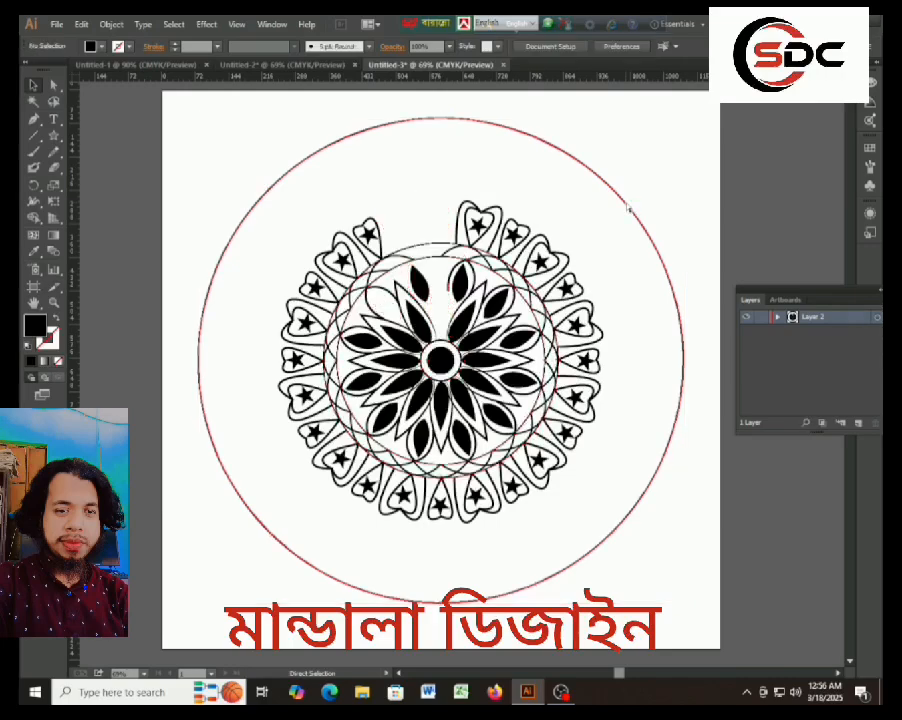
key("ctrl+z")
Ungroup the topmost petal, heart and star segment completely and cut out its copy of the large outer circle.
right_click(597, 213)
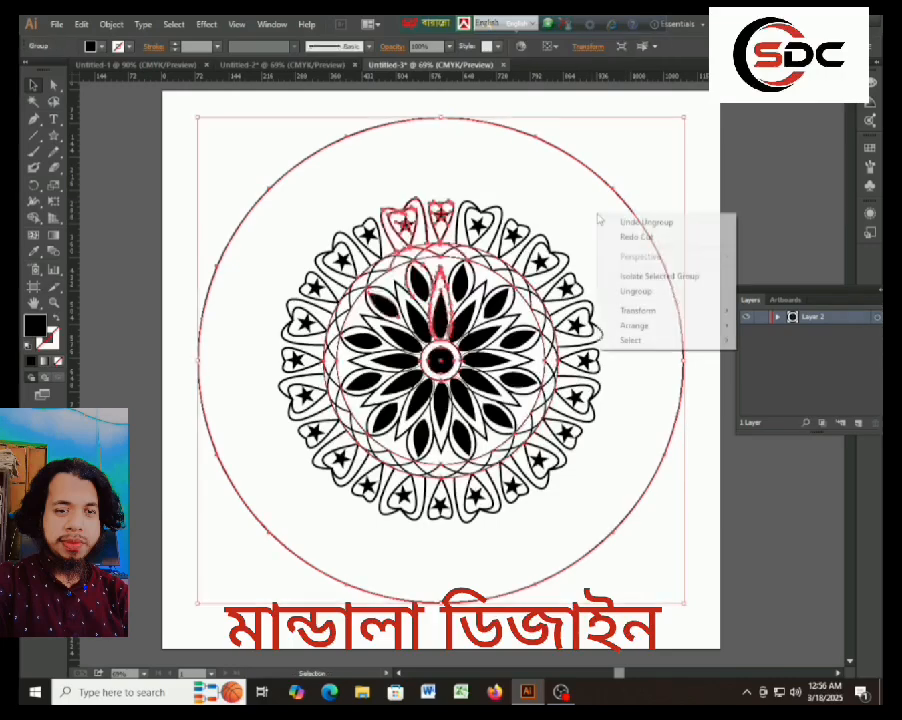
left_click(644, 293)
right_click(600, 223)
left_click(625, 305)
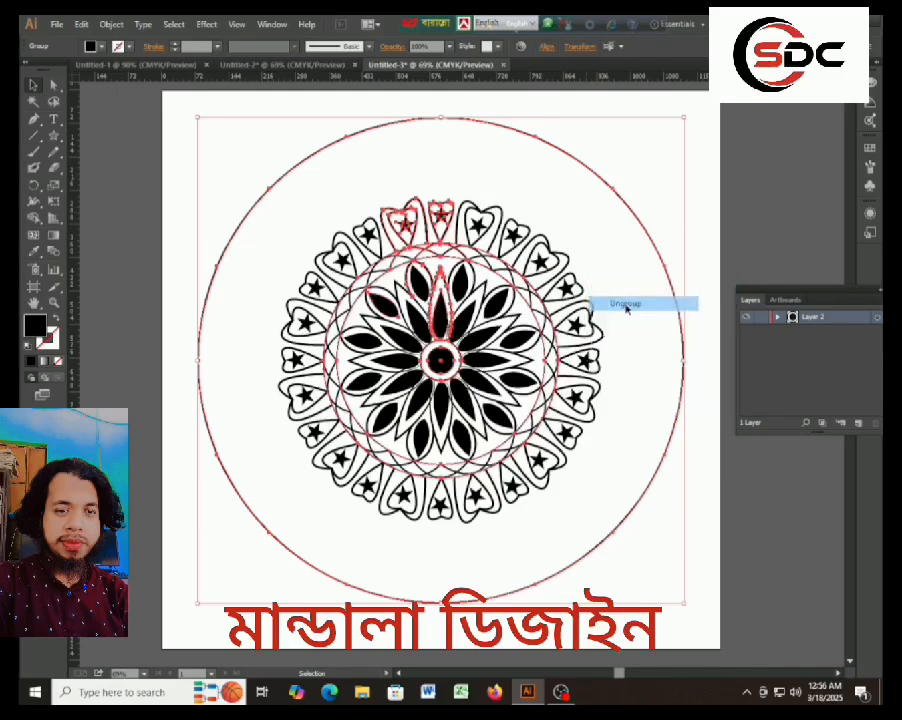
right_click(610, 233)
left_click(623, 193)
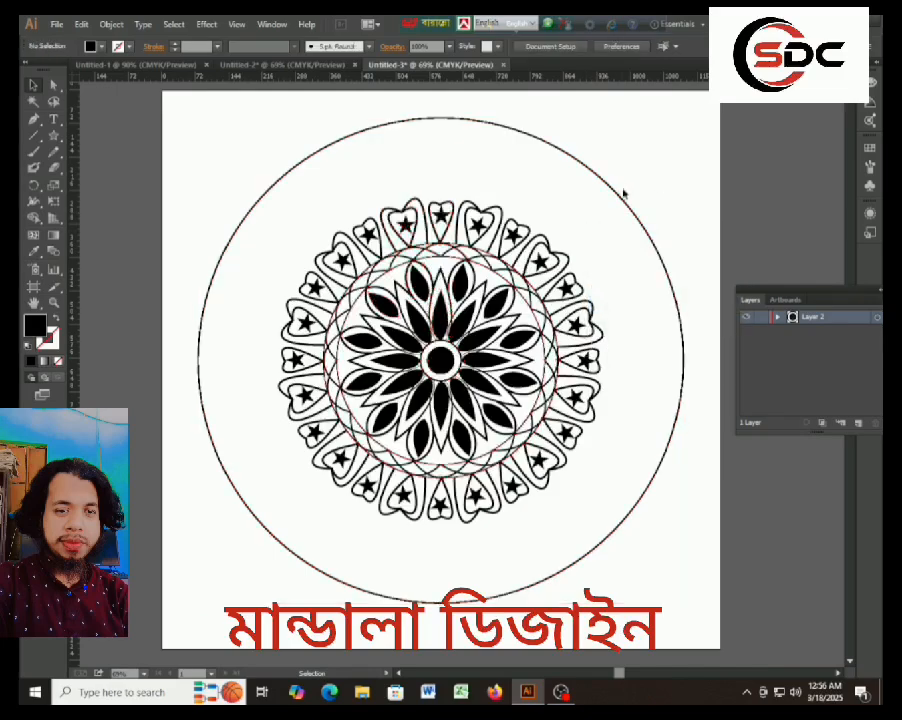
left_click(618, 200)
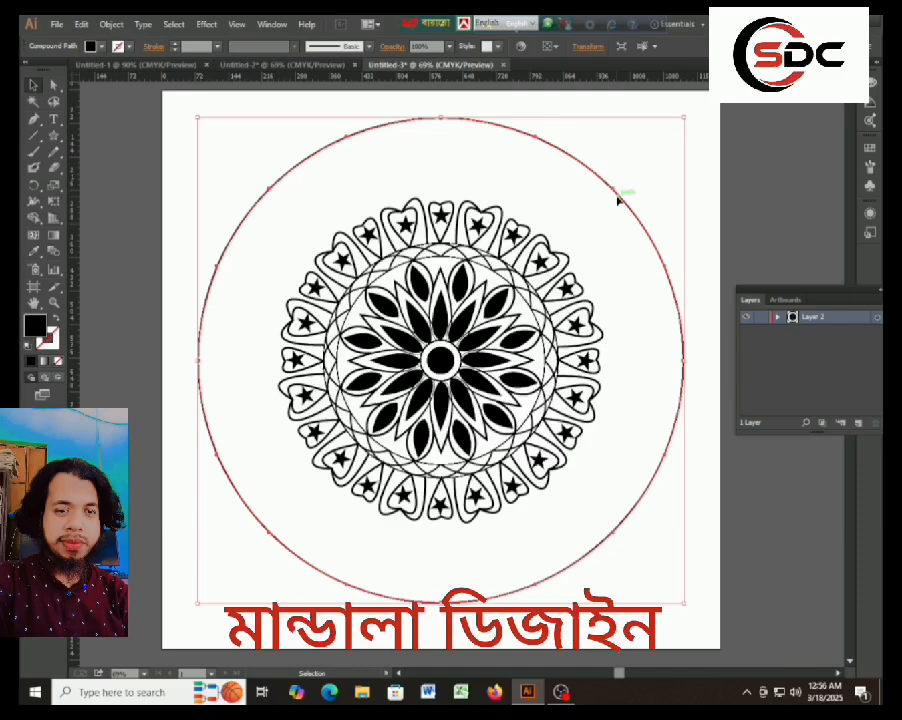
key("ctrl+x")
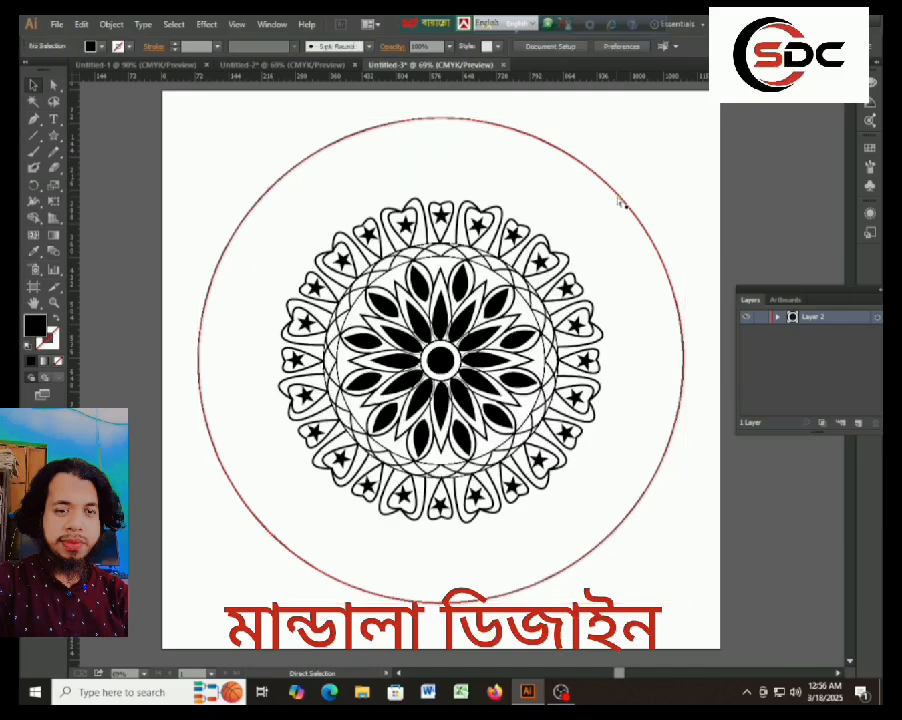
Try to delete the next copy of the outer circle by directly selecting part of its path.
left_click(618, 200, "ctrl")
key("Delete")
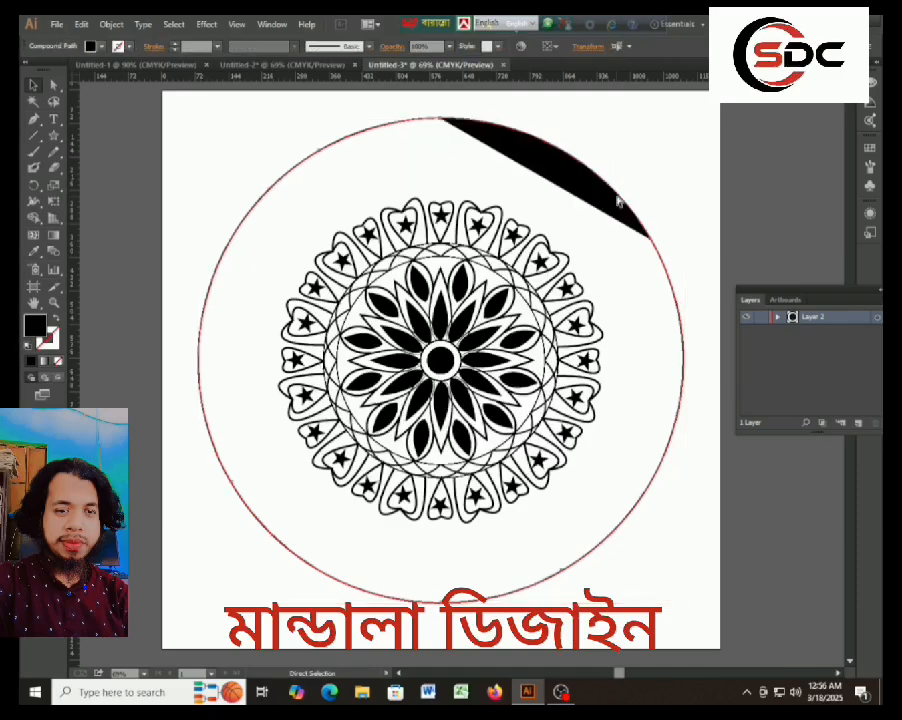
key("ctrl+z")
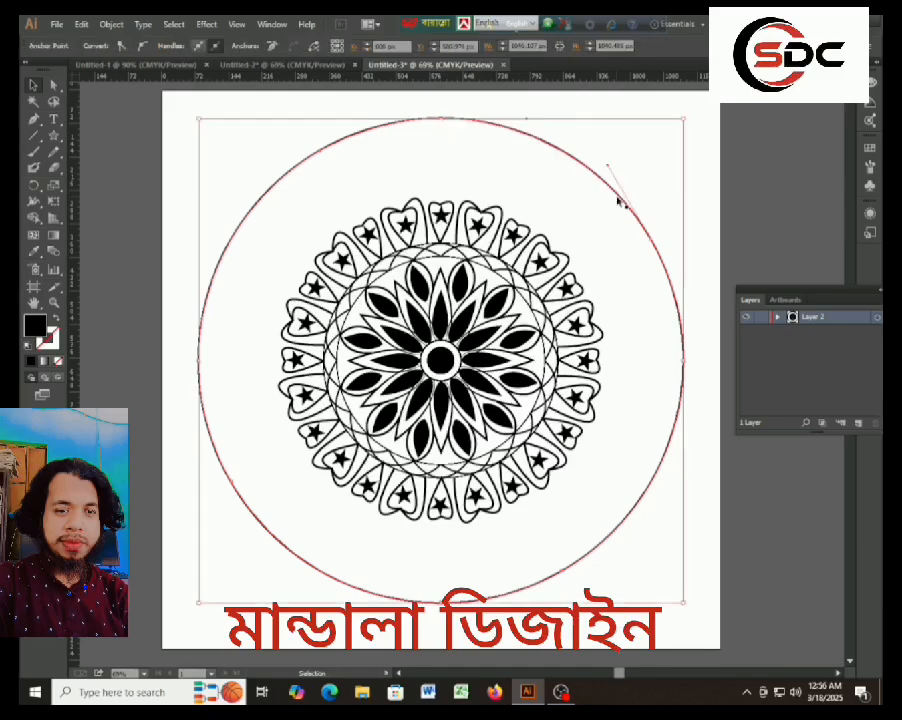
key("Delete")
key("Delete")
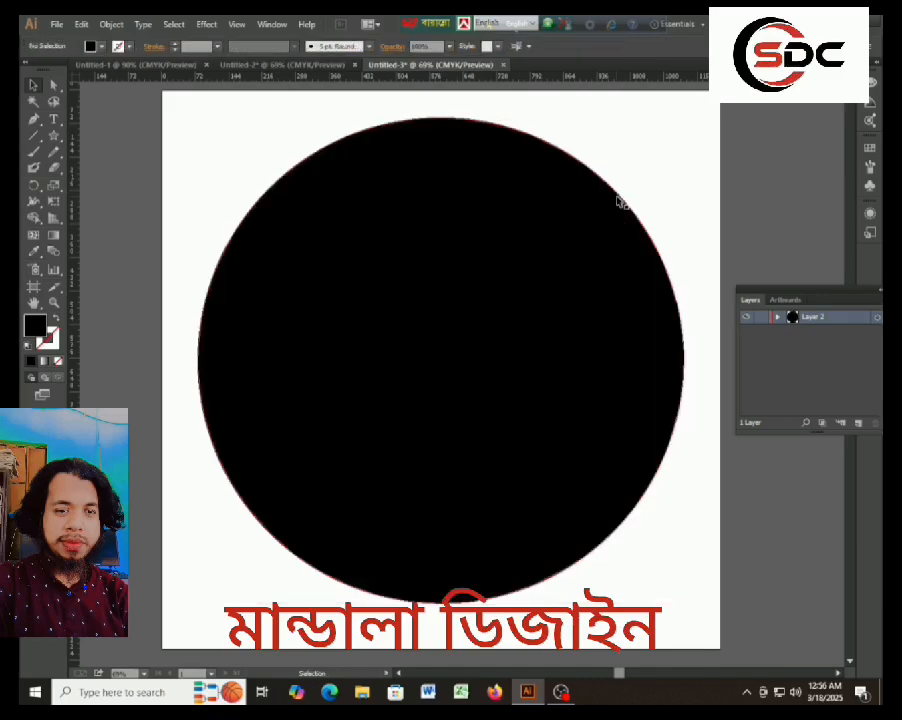
key("ctrl+z")
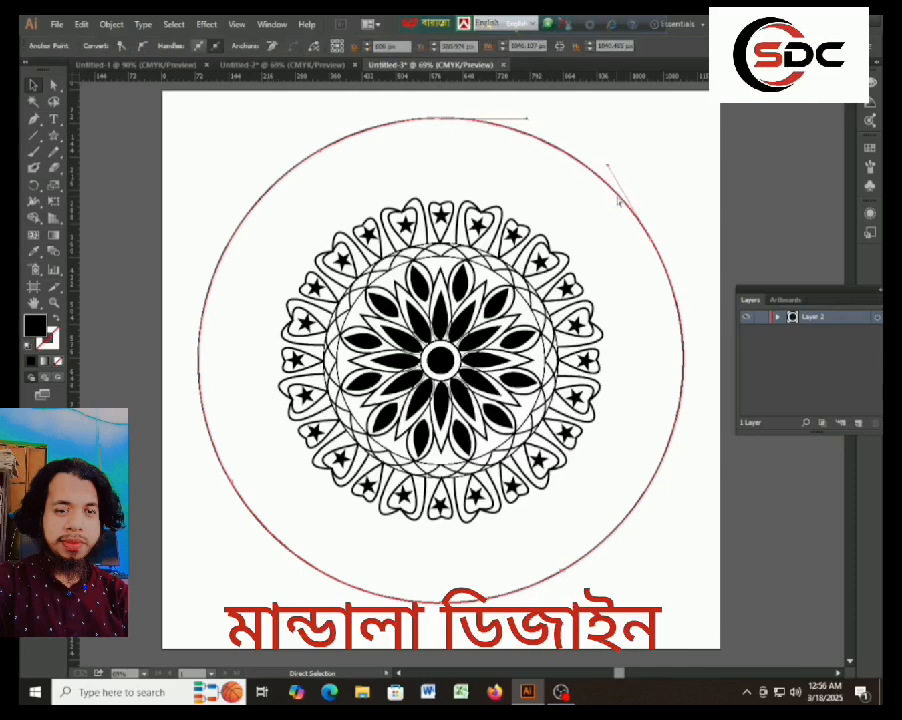
Try swapping the fill and stroke colors of the remaining grouped segments.
left_click(656, 274)
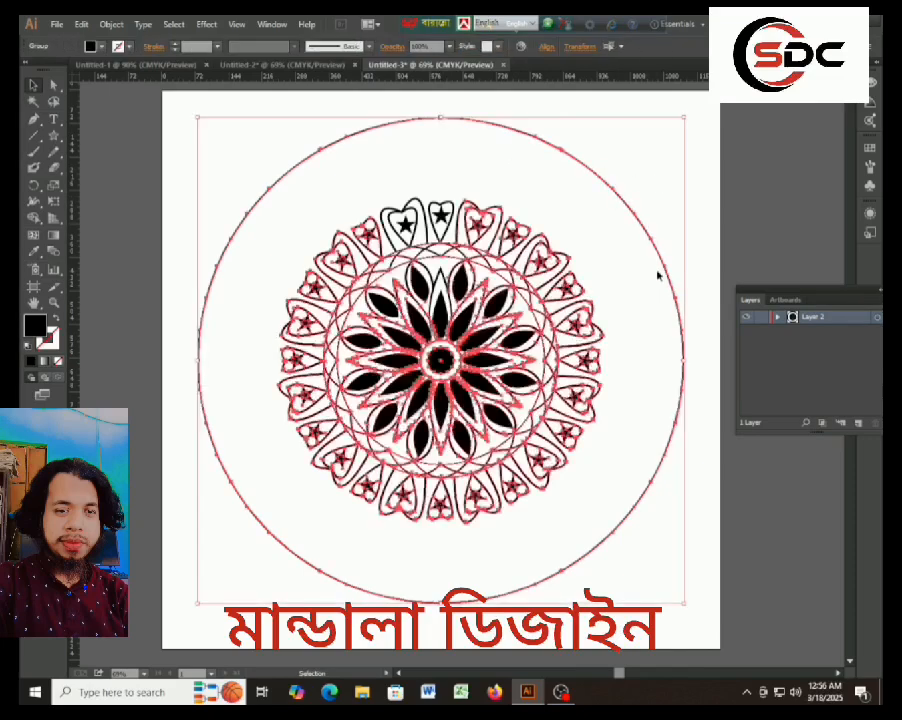
left_click(55, 325)
left_click(738, 186)
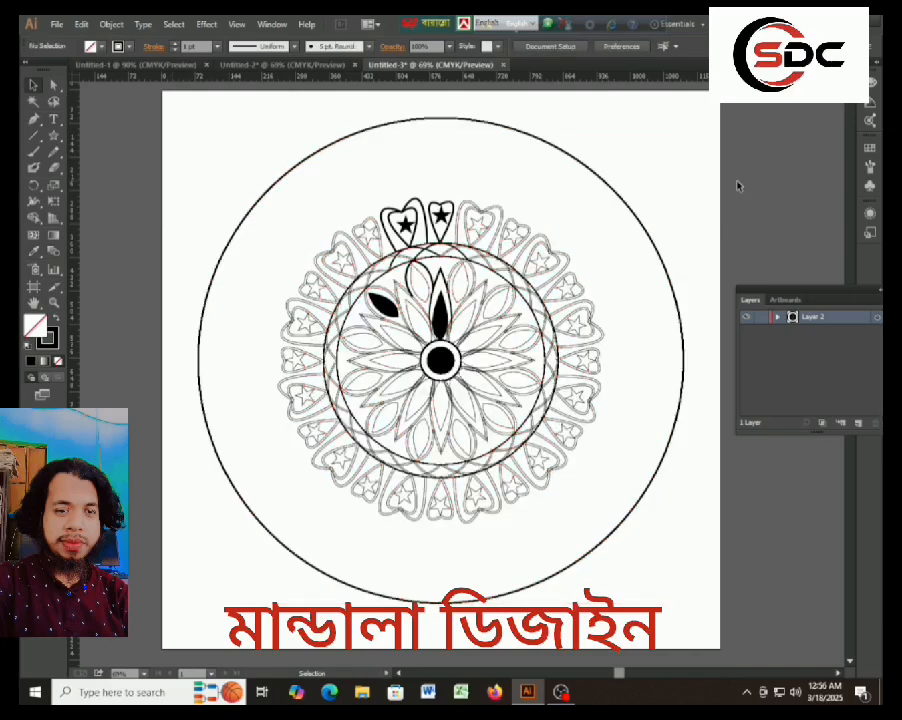
key("ctrl+z")
left_click(744, 197)
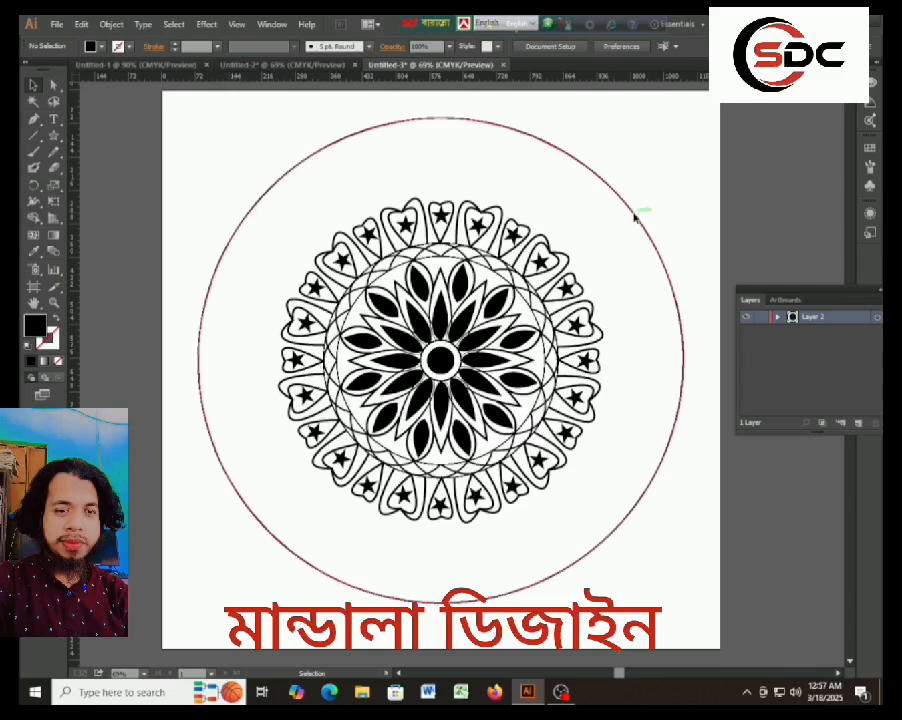
Ungroup the second segment, counterclockwise from the top, pull its copy of the outer circle off the mandala and delete it.
right_click(634, 214)
left_click(665, 291)
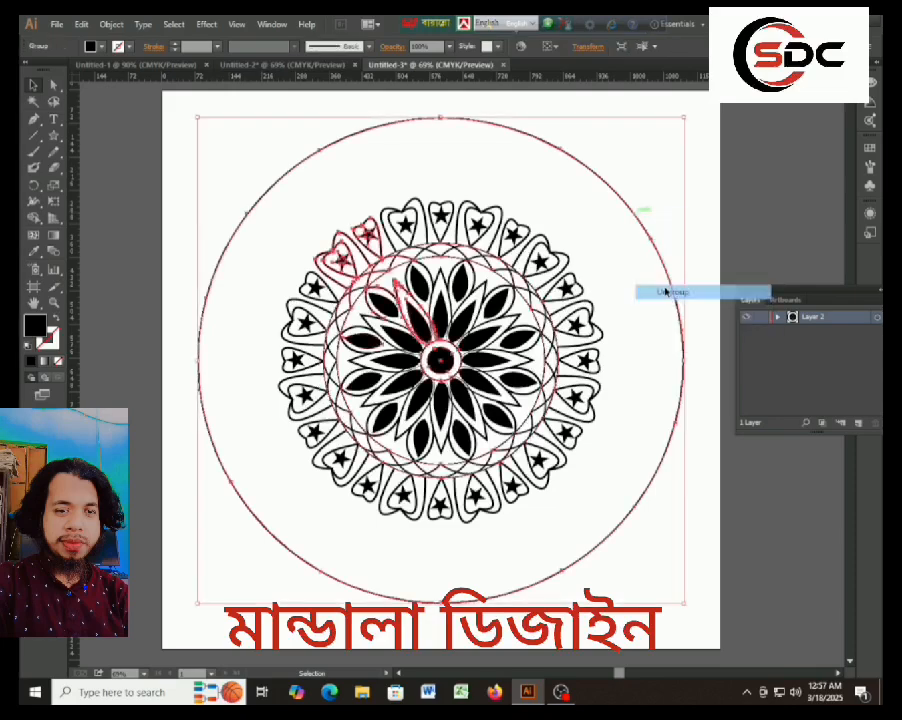
right_click(636, 218)
left_click(677, 299)
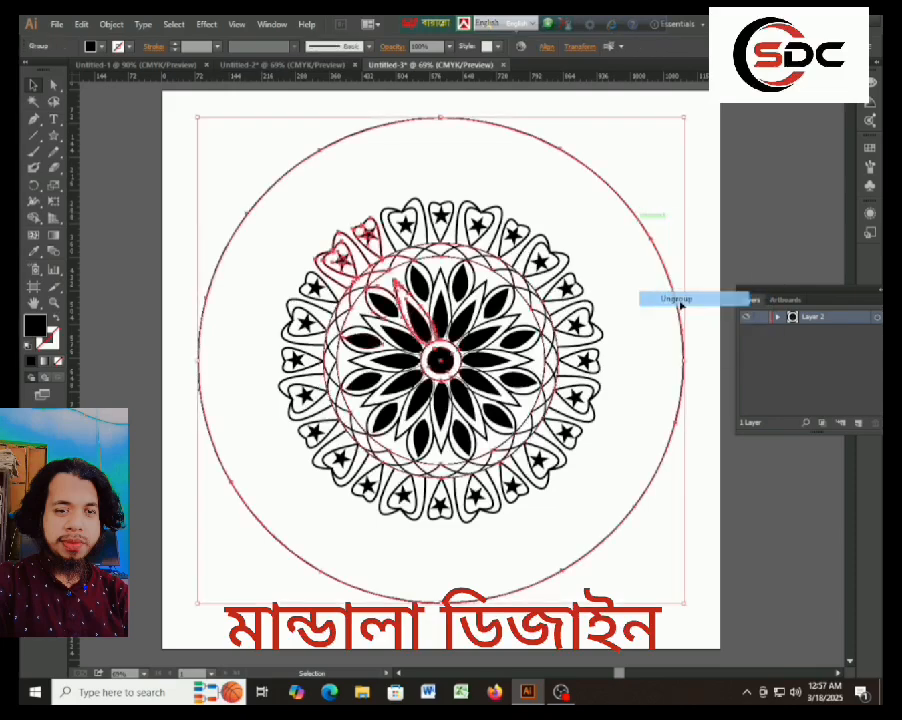
right_click(638, 217)
left_click(766, 210)
left_click(766, 210)
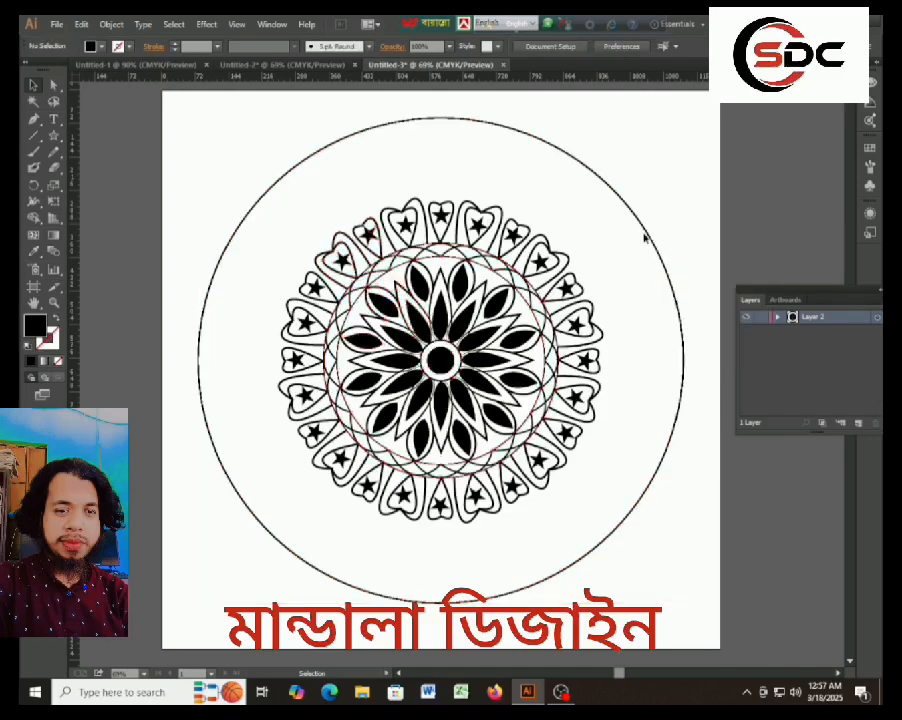
left_click_drag(649, 234, 665, 210)
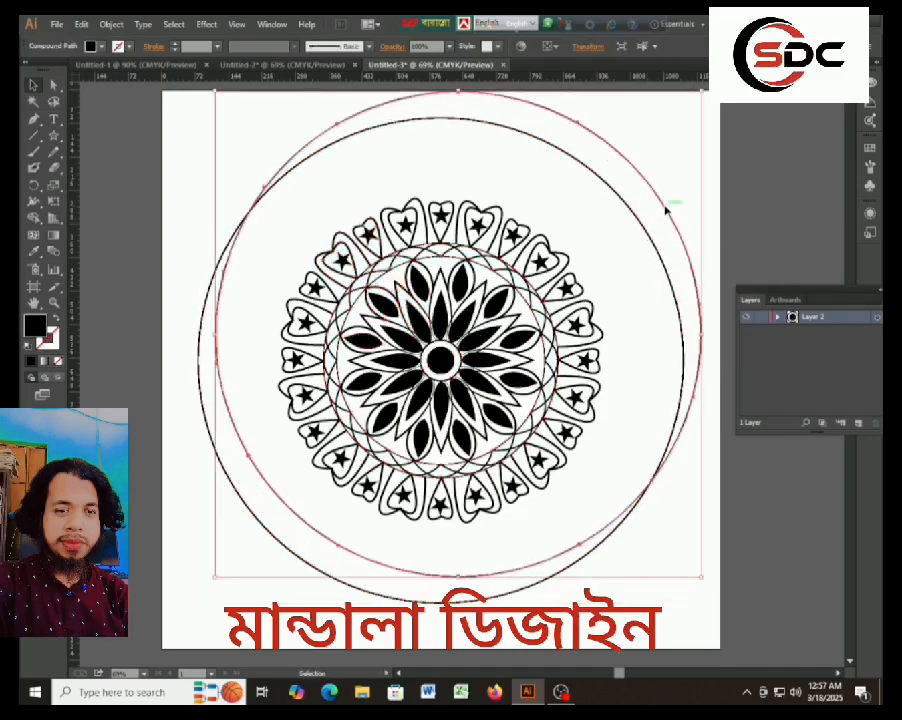
key("Delete")
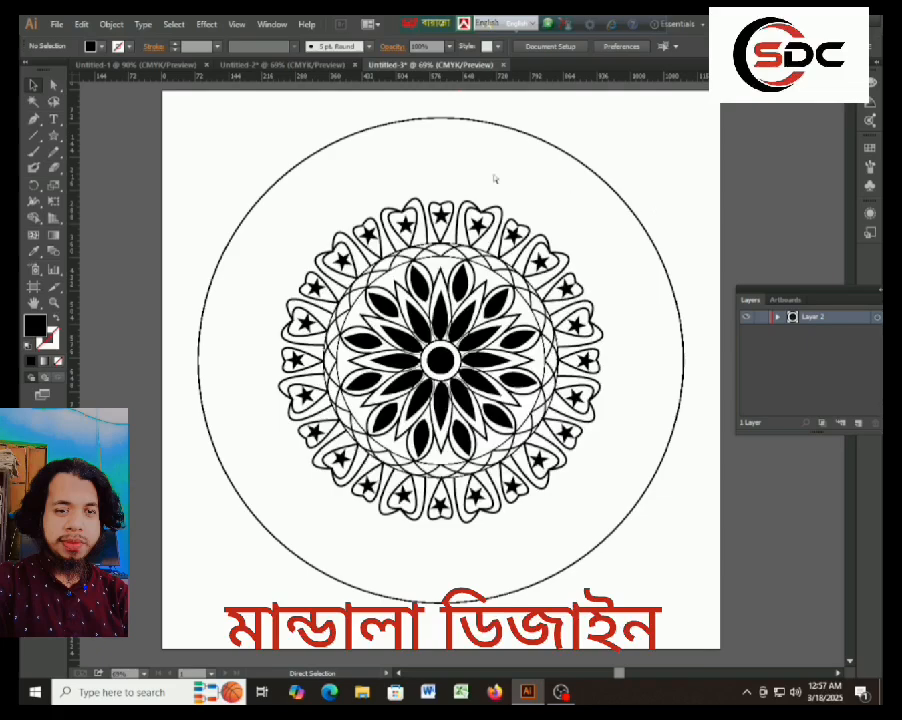
Try to delete the third segment's whole group along with its outer circle.
key("a")
left_click(291, 173)
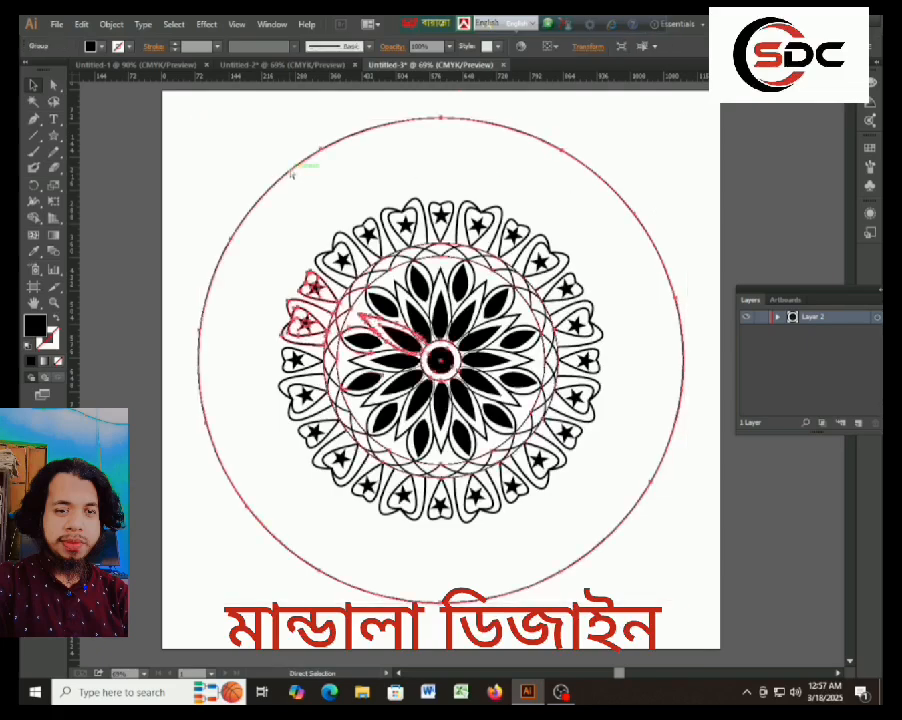
key("Delete")
key("ctrl+z")
key("v")
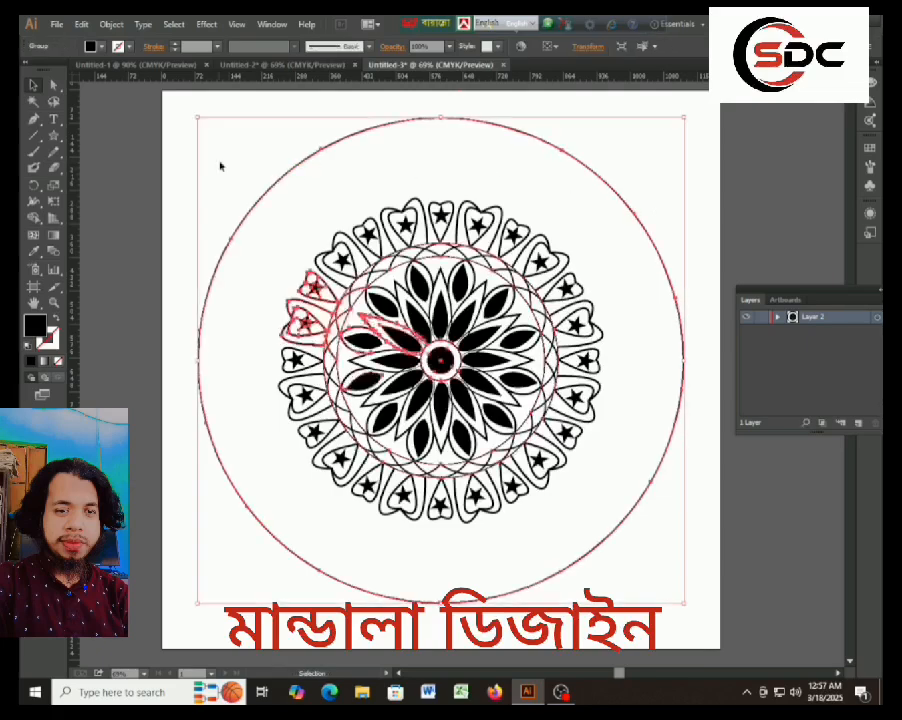
Ungroup the third segment, counterclockwise from the top, and remove its copy of the outer circle.
right_click(257, 201)
left_click(311, 281)
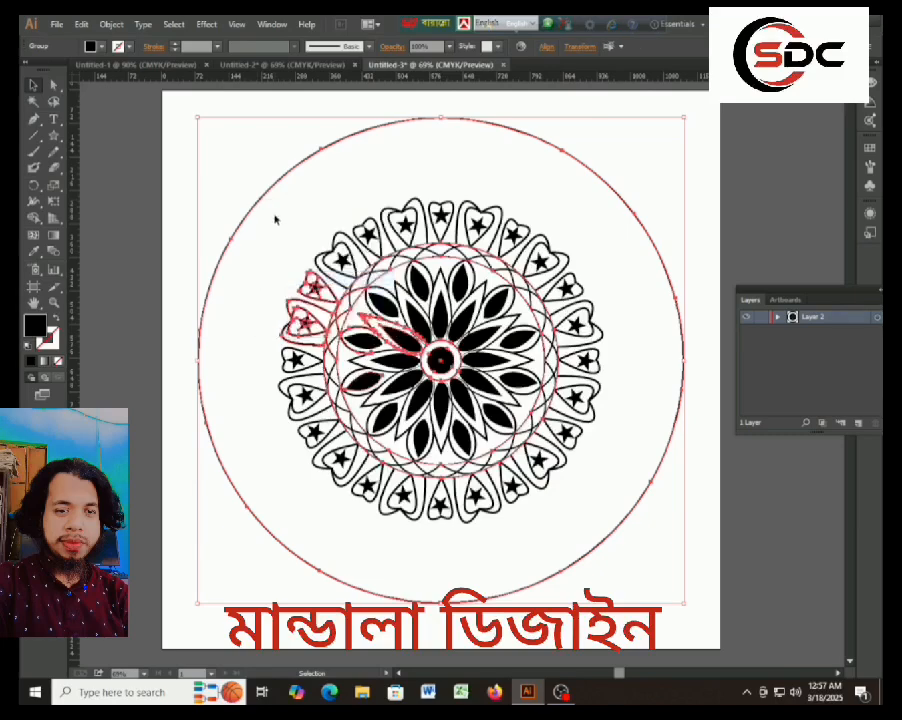
right_click(271, 189)
left_click(308, 264)
right_click(248, 226)
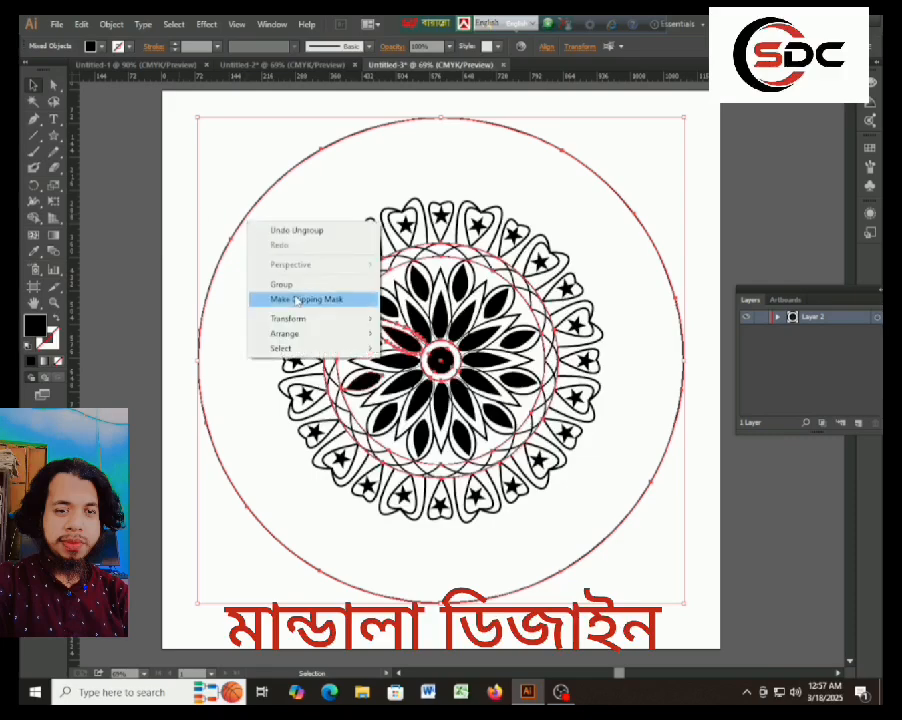
left_click(183, 214)
left_click(250, 215)
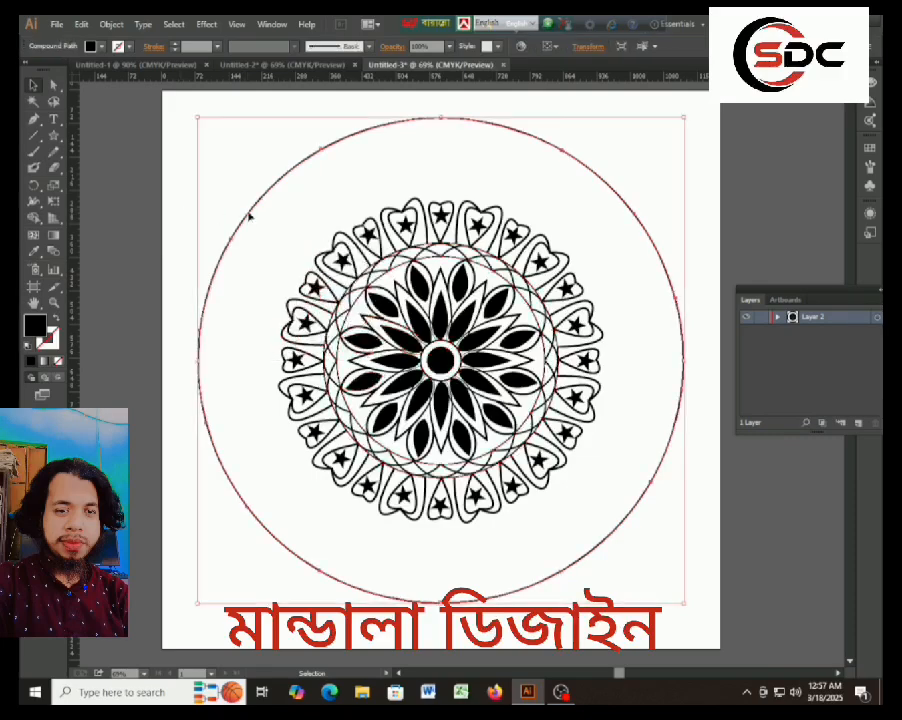
key("a")
Try to cut a directly selected part of the next remaining outer circle copy.
left_click(251, 218)
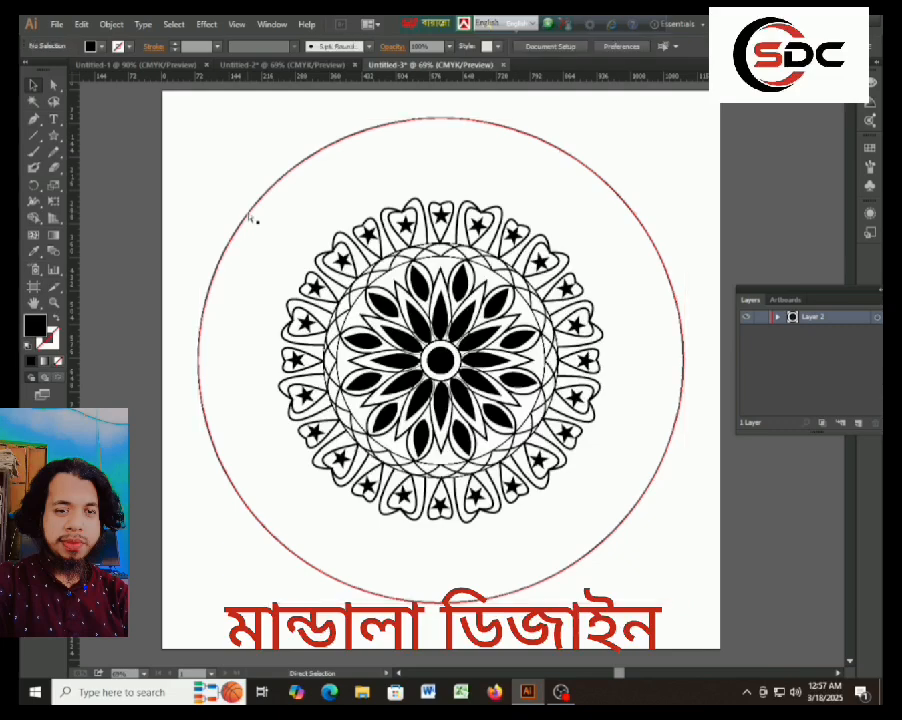
left_click(250, 218)
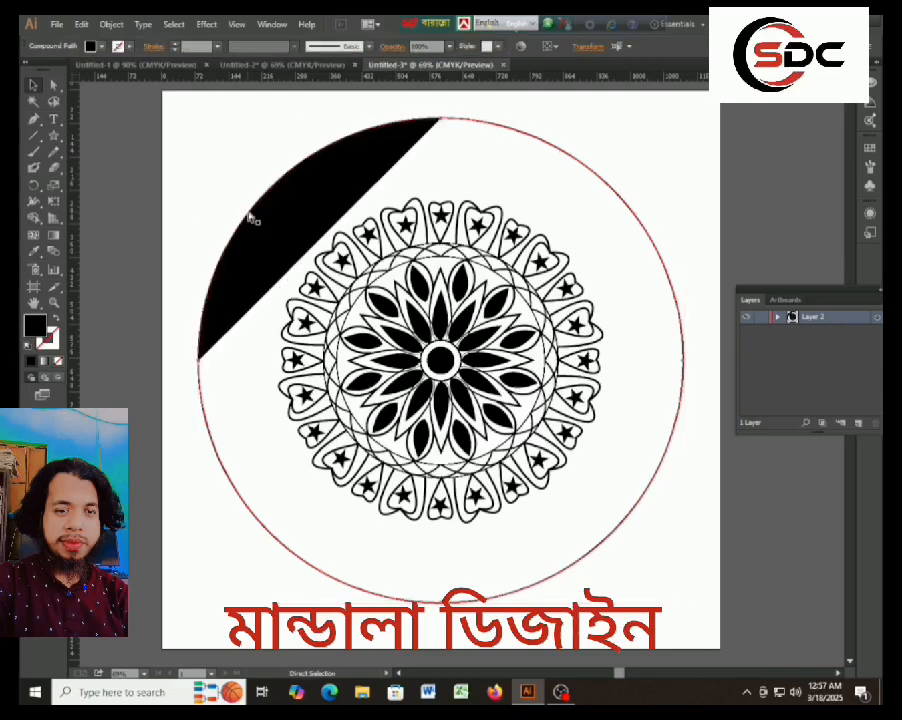
key("ctrl+x")
right_click(249, 216)
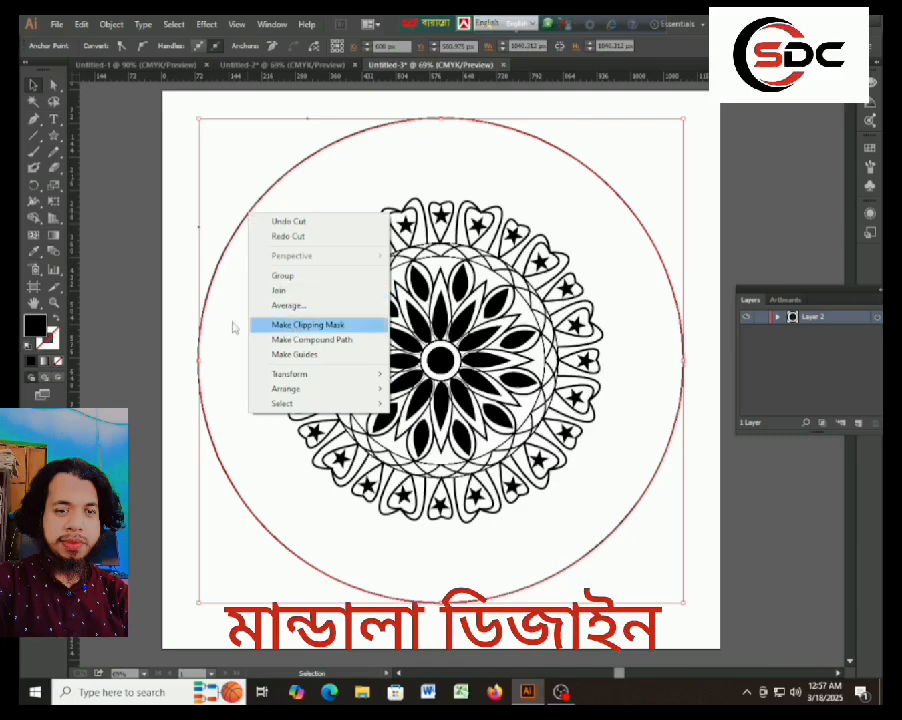
left_click(164, 297)
left_click(164, 290)
Try moving the fourth segment group with its outer circle away from the mandala.
left_click_drag(223, 256, 177, 287)
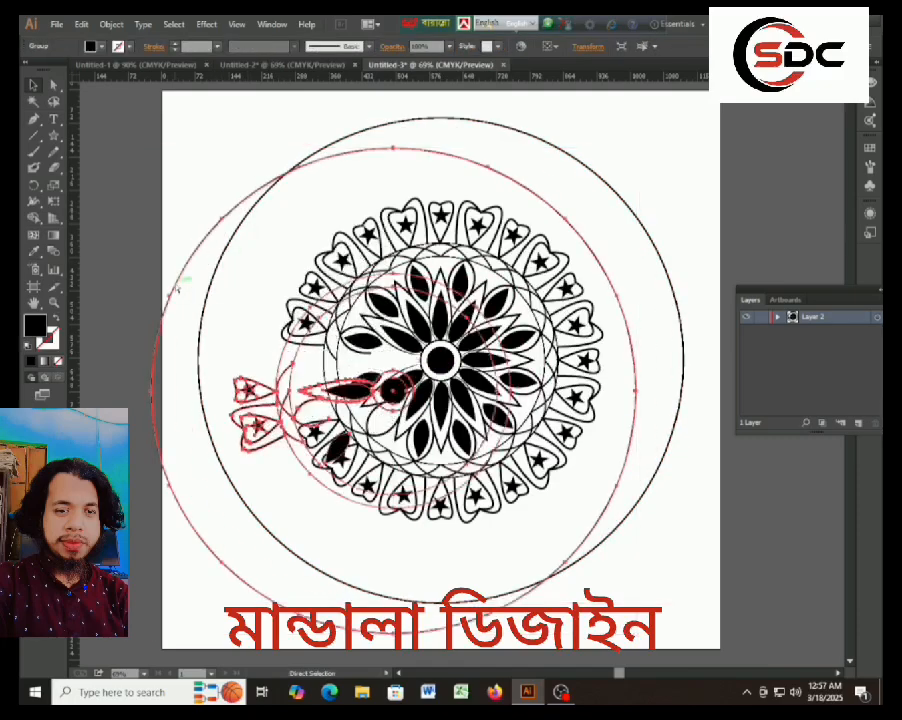
key("ctrl+z")
left_click(755, 185)
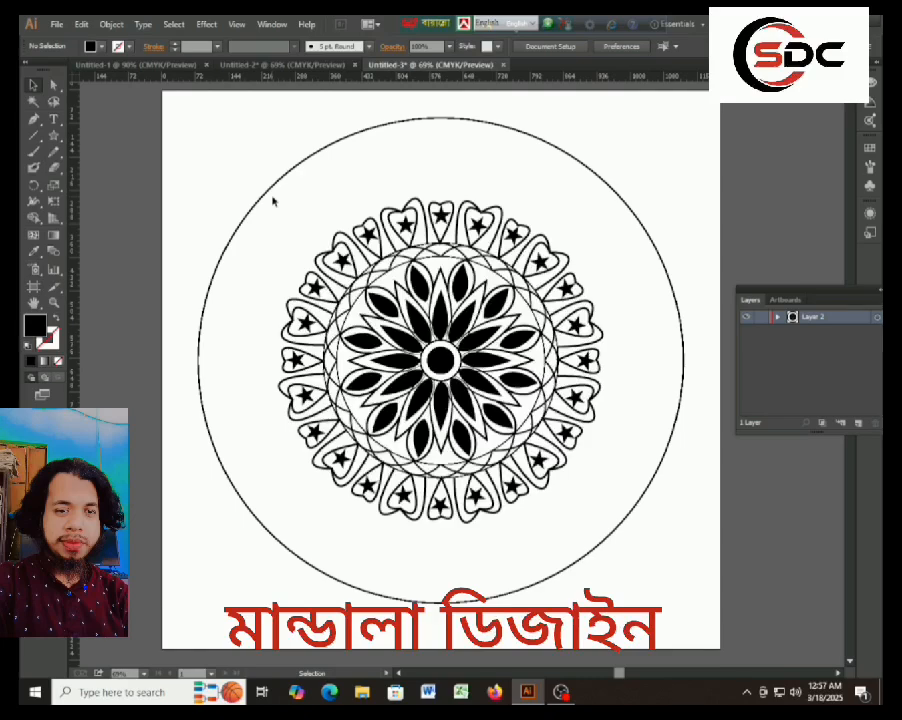
left_click(273, 187)
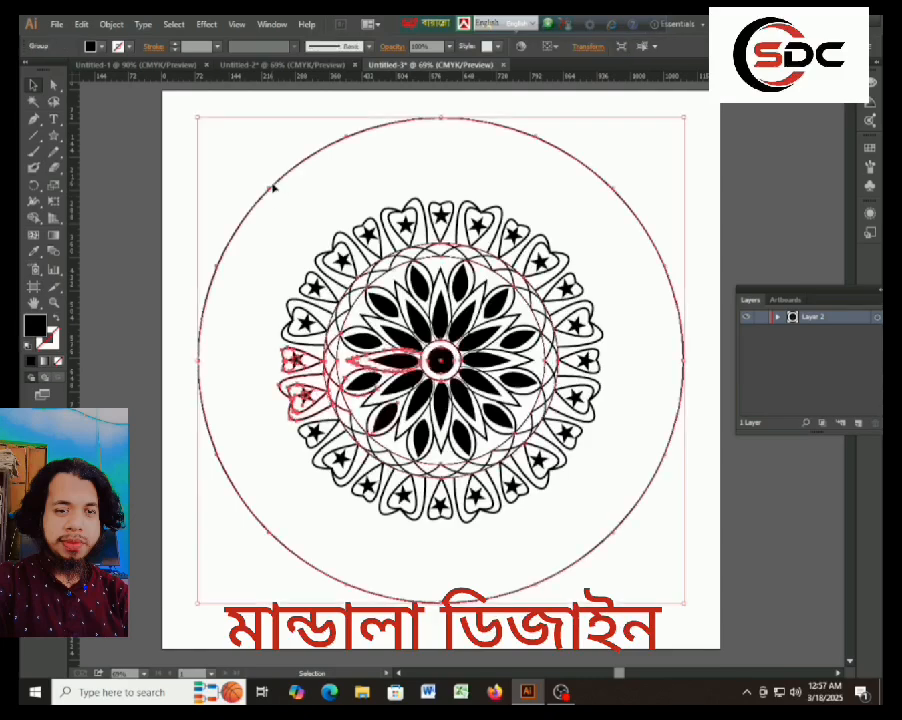
left_click(174, 169)
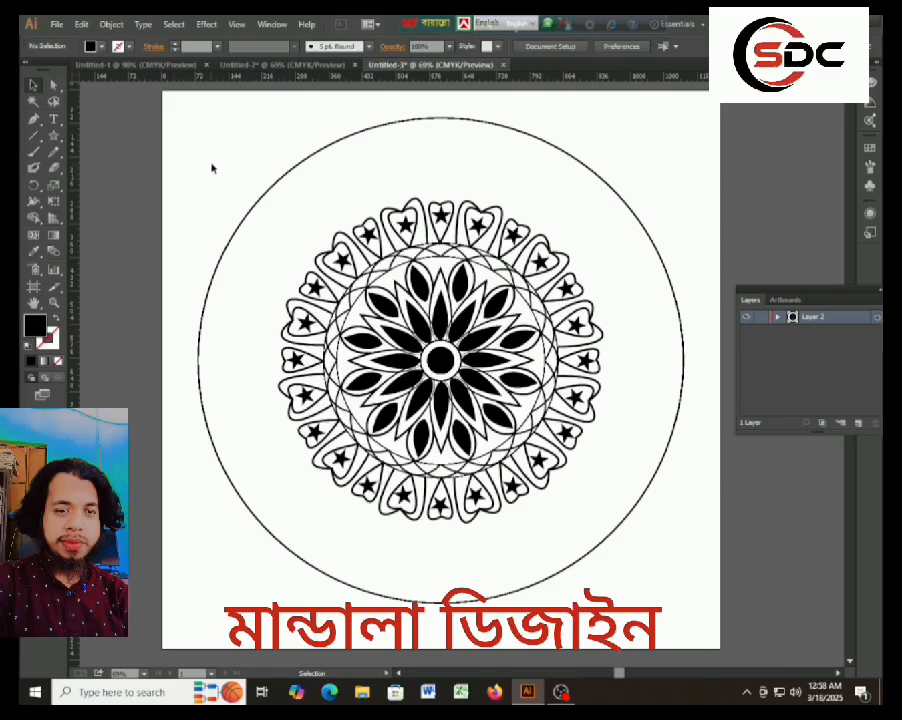
mouse_move(561, 695)
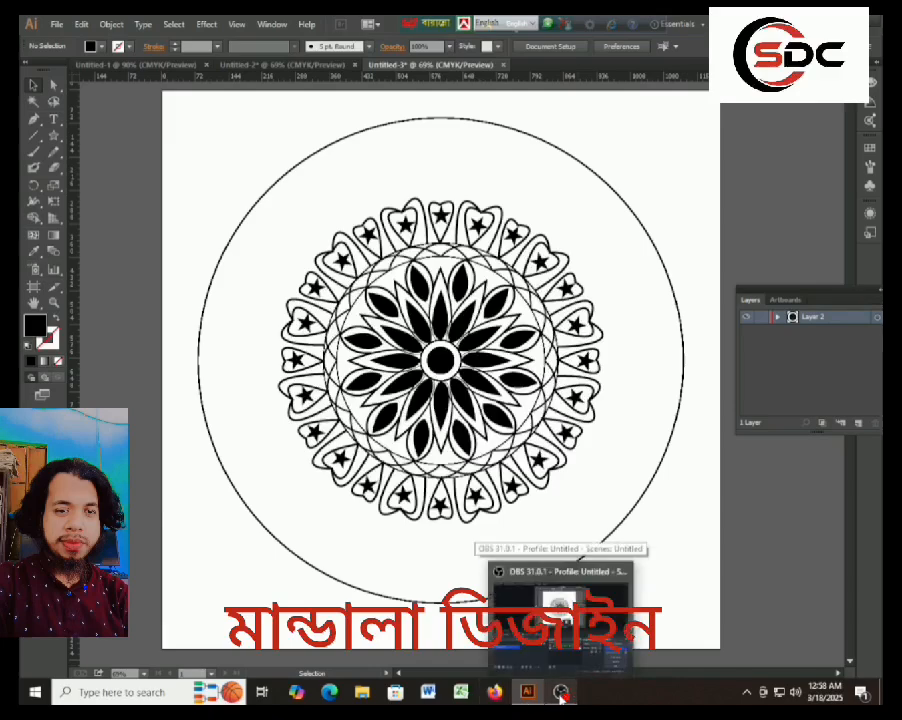
left_click(561, 695)
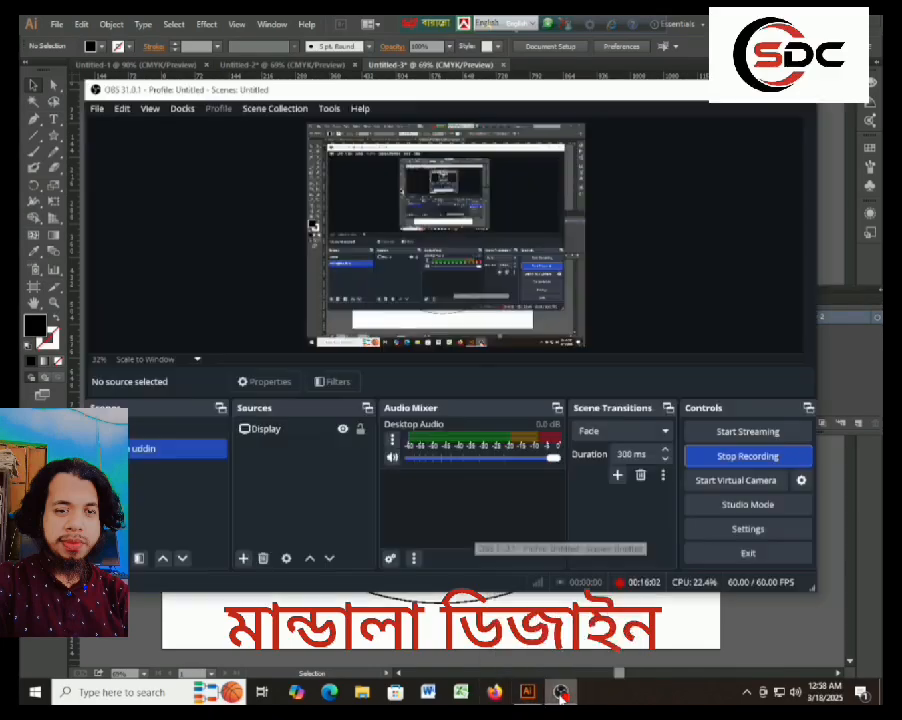